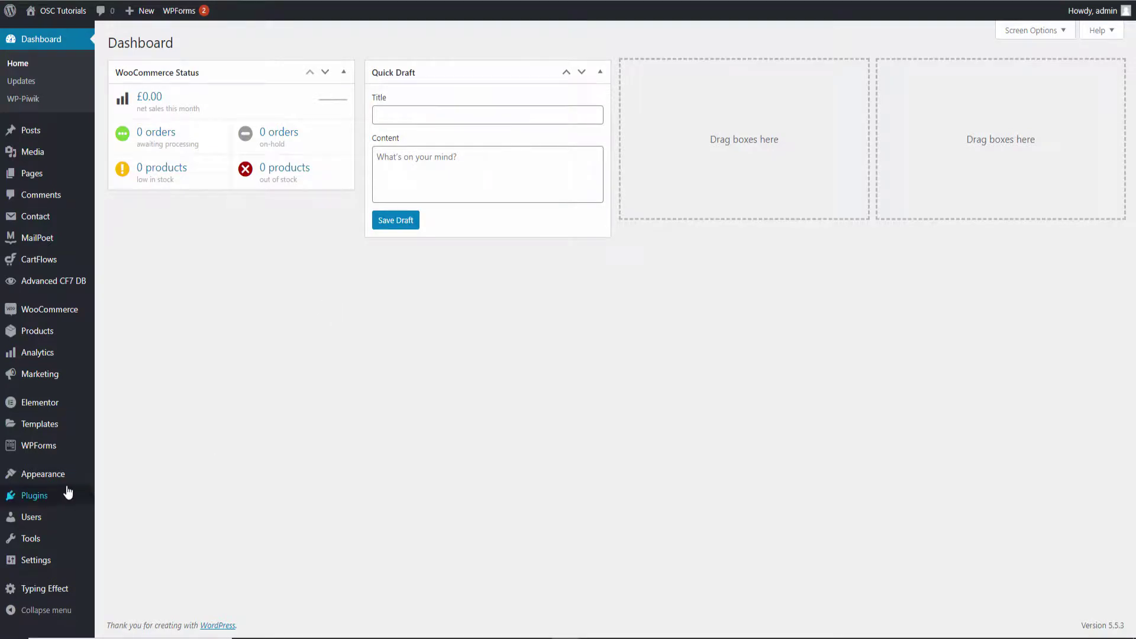
Search the plugin directory for '3cx' from the Add Plugins page
mouse_move(69, 494)
left_click(126, 515)
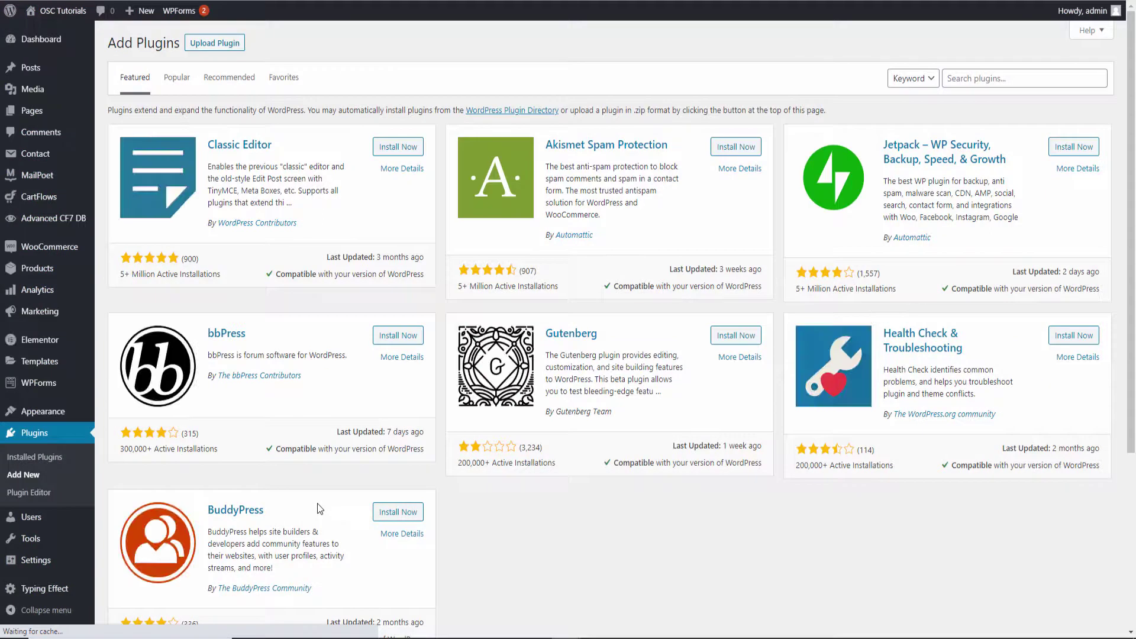
left_click(1000, 78)
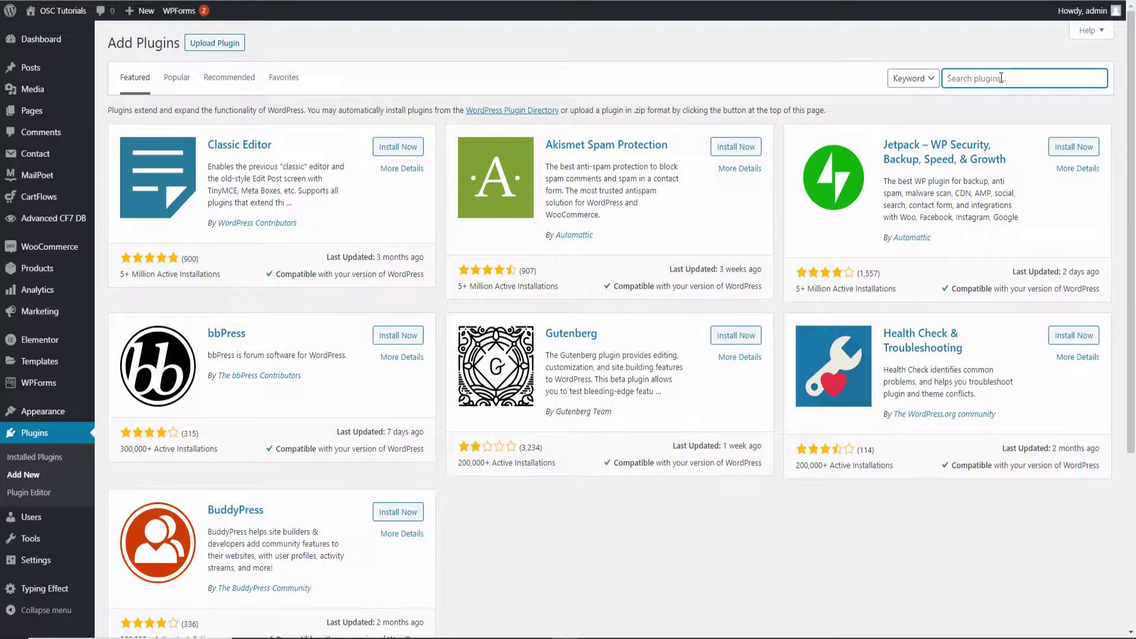
type("3cx")
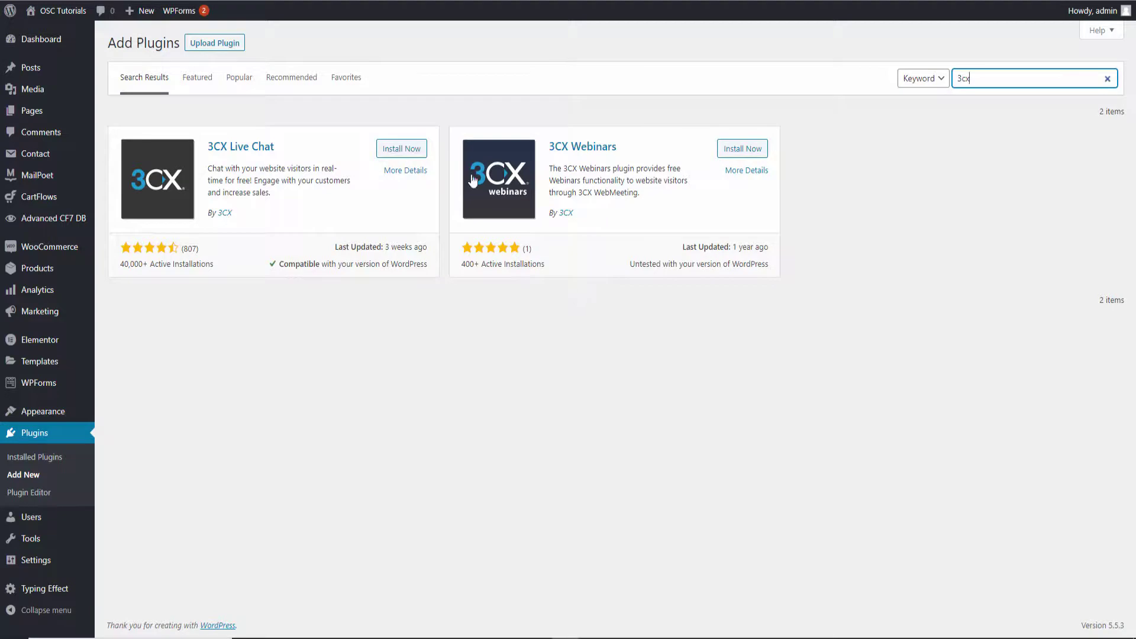
Install the 3CX Live Chat plugin from the '3cx' search results
left_click(413, 153)
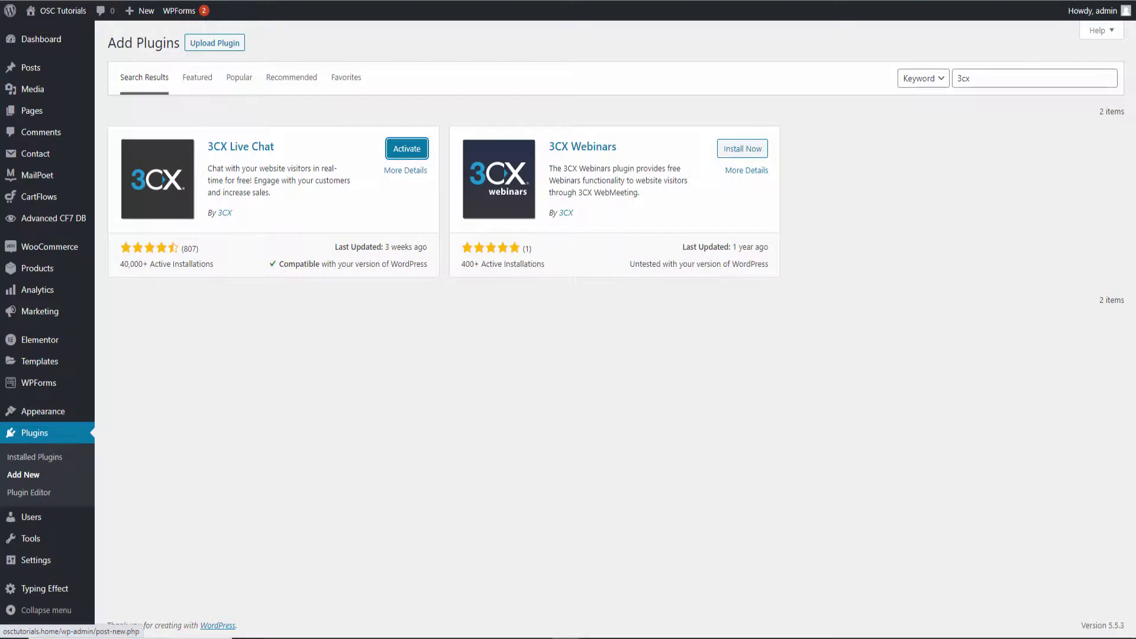
Run a Google search for '3cx' in a new browser tab
key("ctrl+t")
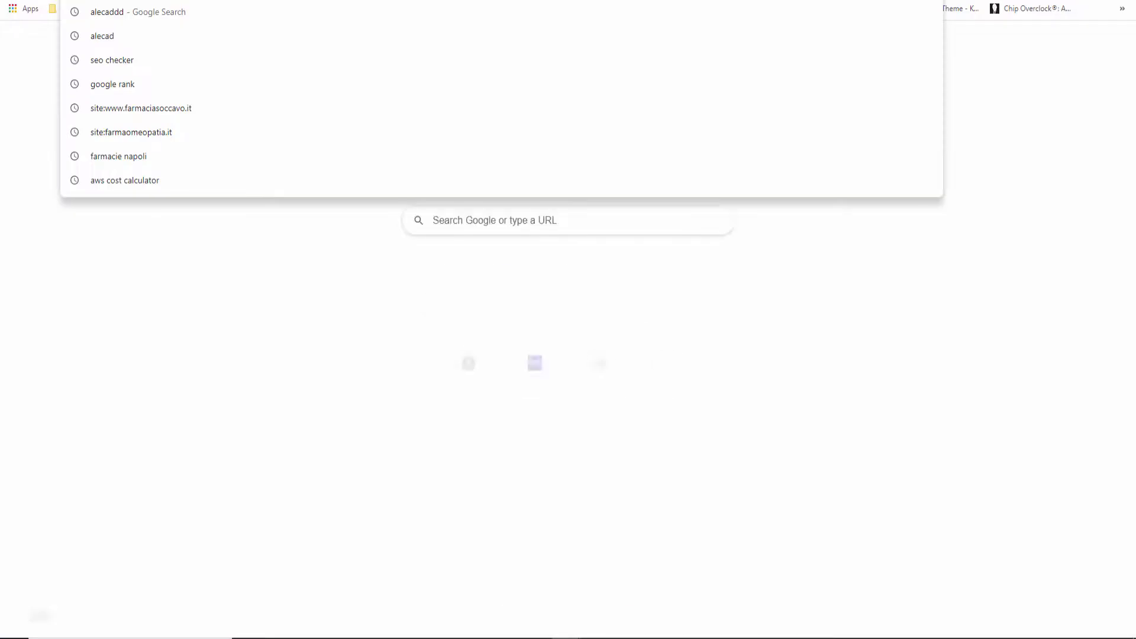
type("3")
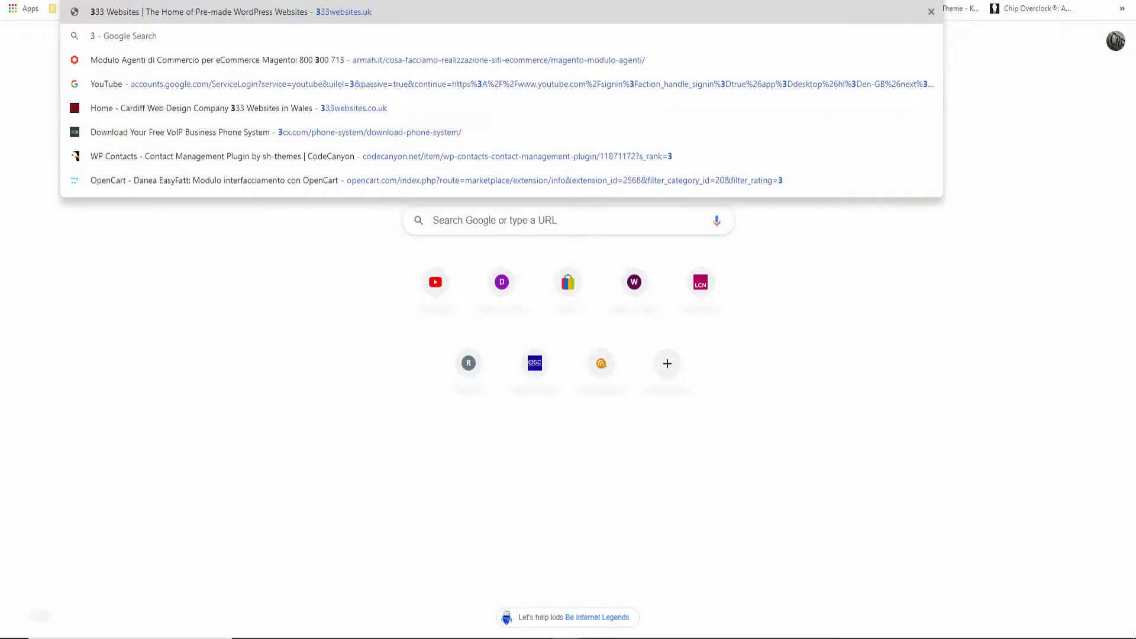
type("cx")
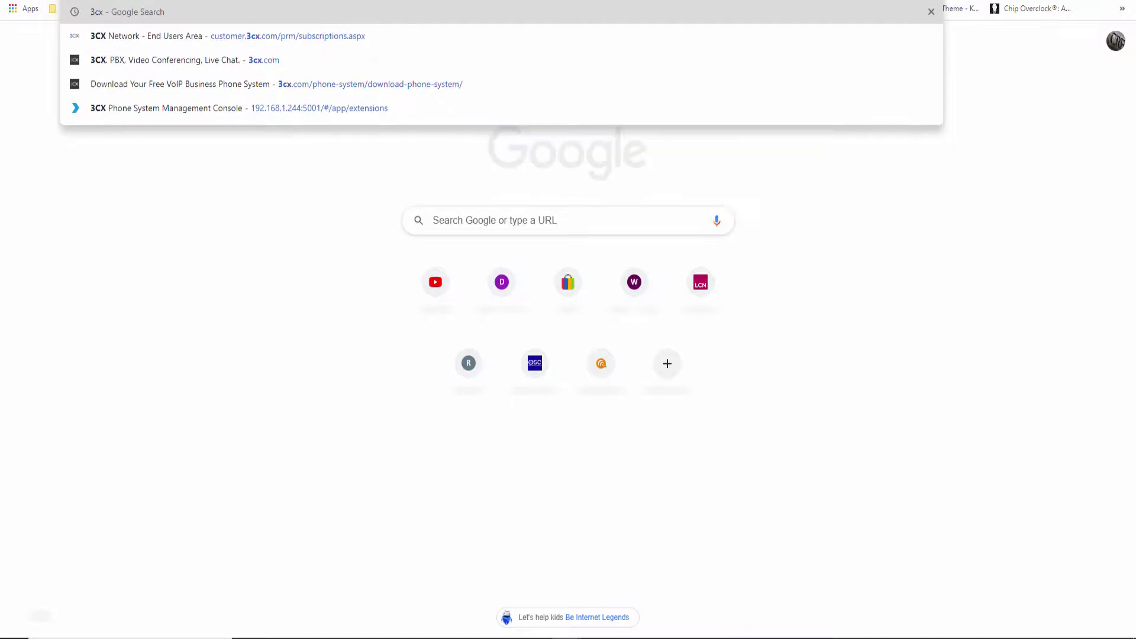
key("Return")
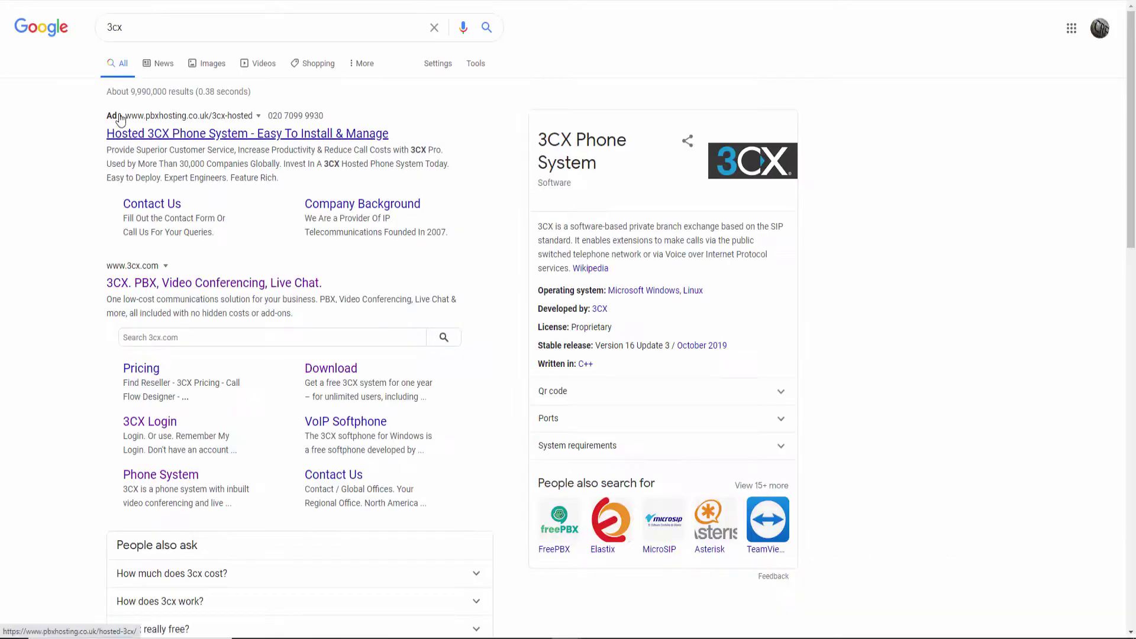
Open the 3cx.com homepage from the results and scroll through its PBX, video and live chat sections
left_click(162, 283)
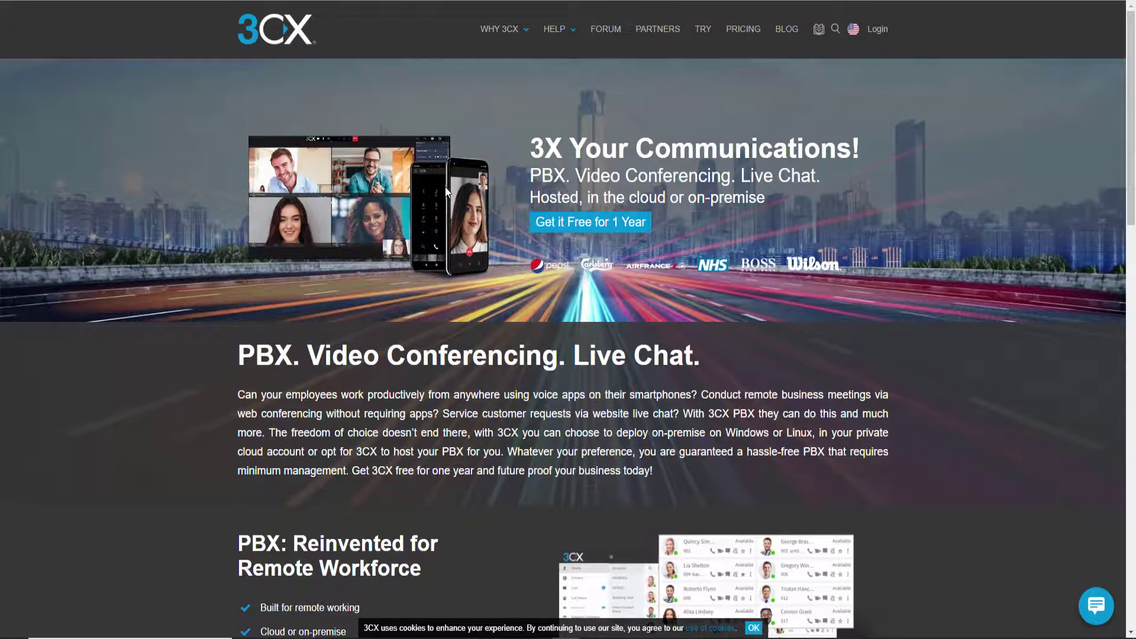
scroll(533, 219, "down", 7)
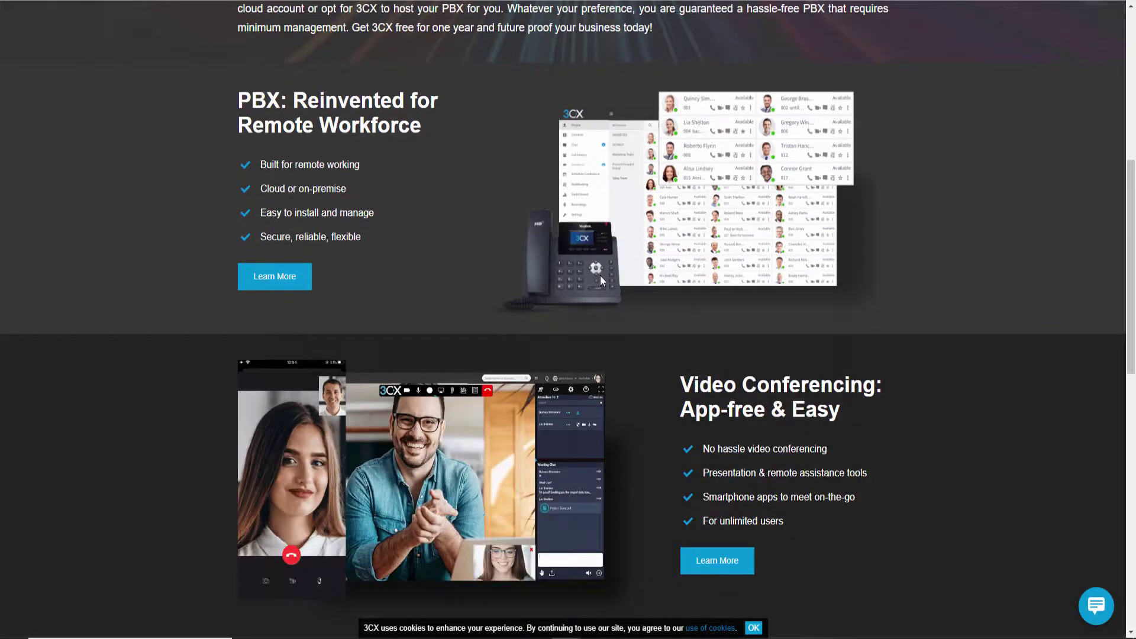
scroll(599, 278, "down", 5)
scroll(608, 293, "down", 8)
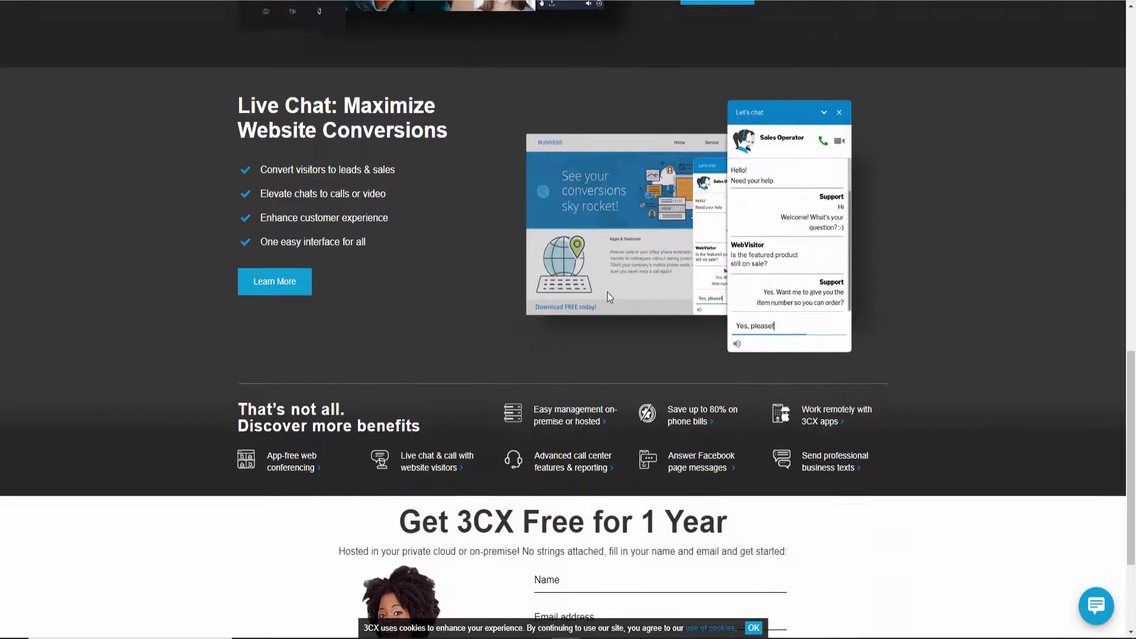
scroll(609, 294, "up", 1)
scroll(629, 245, "up", 14)
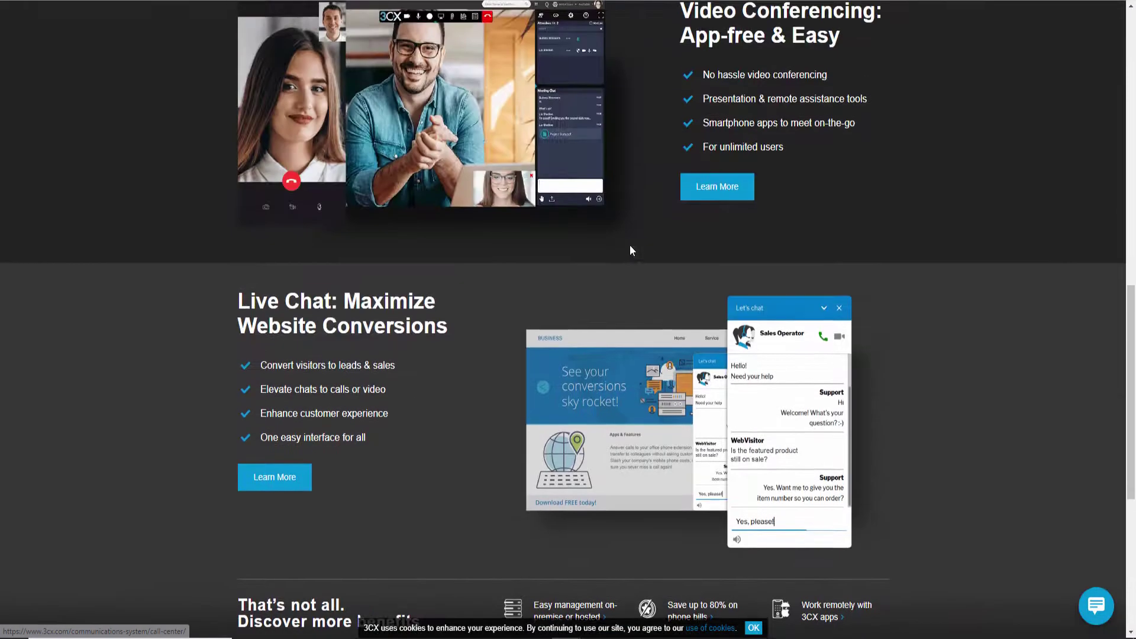
scroll(630, 272, "down", 9)
scroll(641, 249, "down", 5)
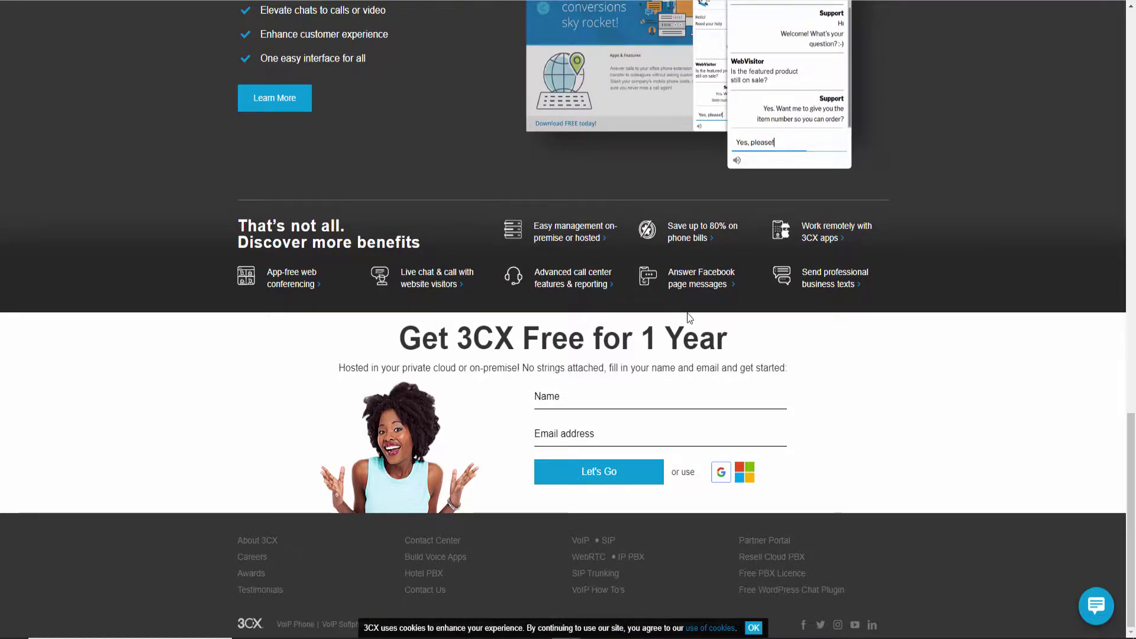
scroll(681, 253, "up", 20)
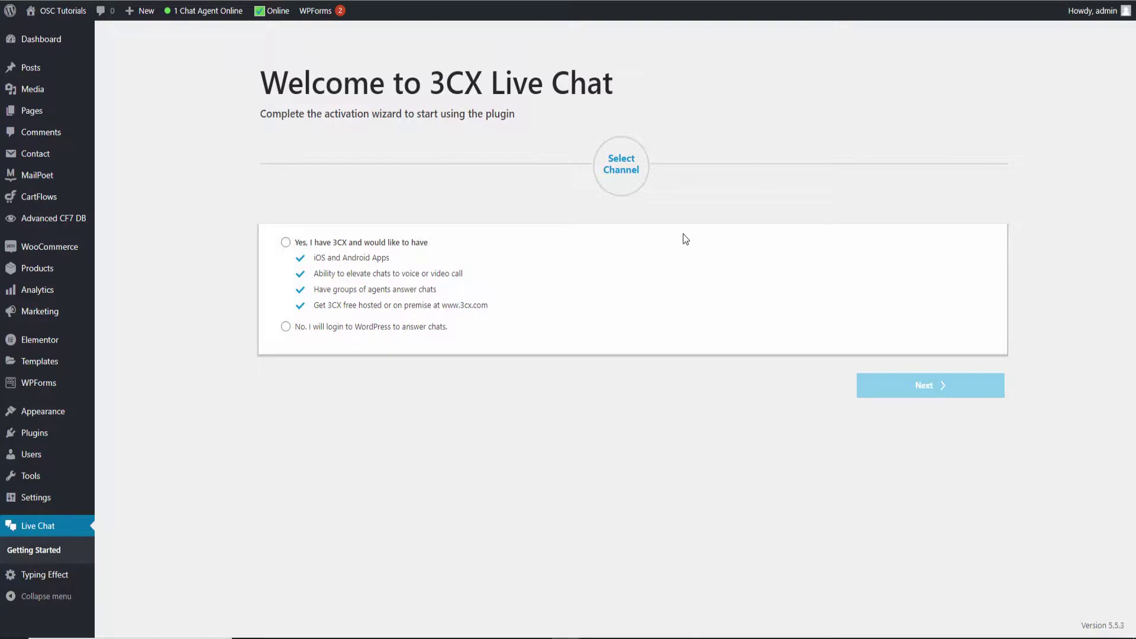
Choose 'No. I will login to WordPress to answer chats.' and advance to Invite Agents
left_click(286, 243)
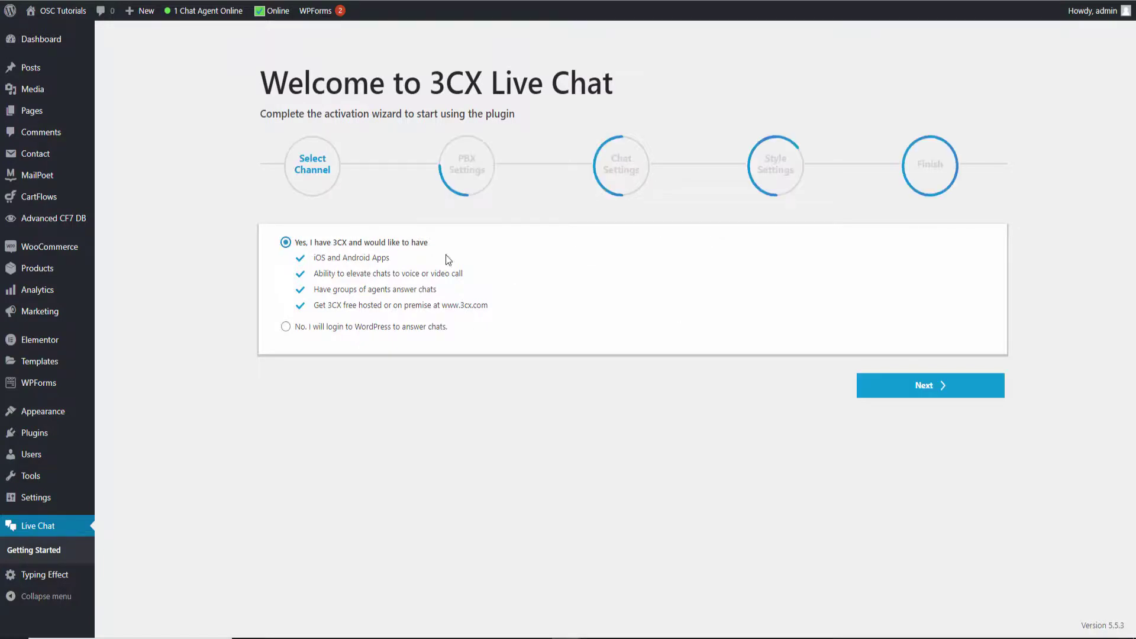
left_click(286, 327)
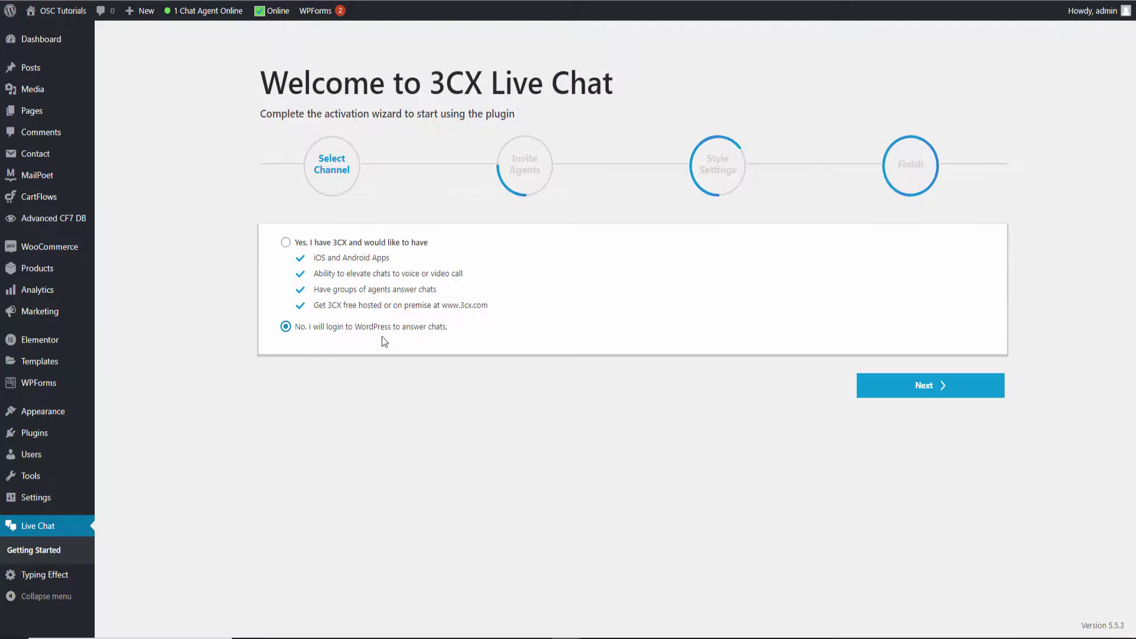
left_click(941, 387)
Add an agent with username agent_1, name Agent 1 and their e-mail address, then continue
scroll(804, 381, "down", 2)
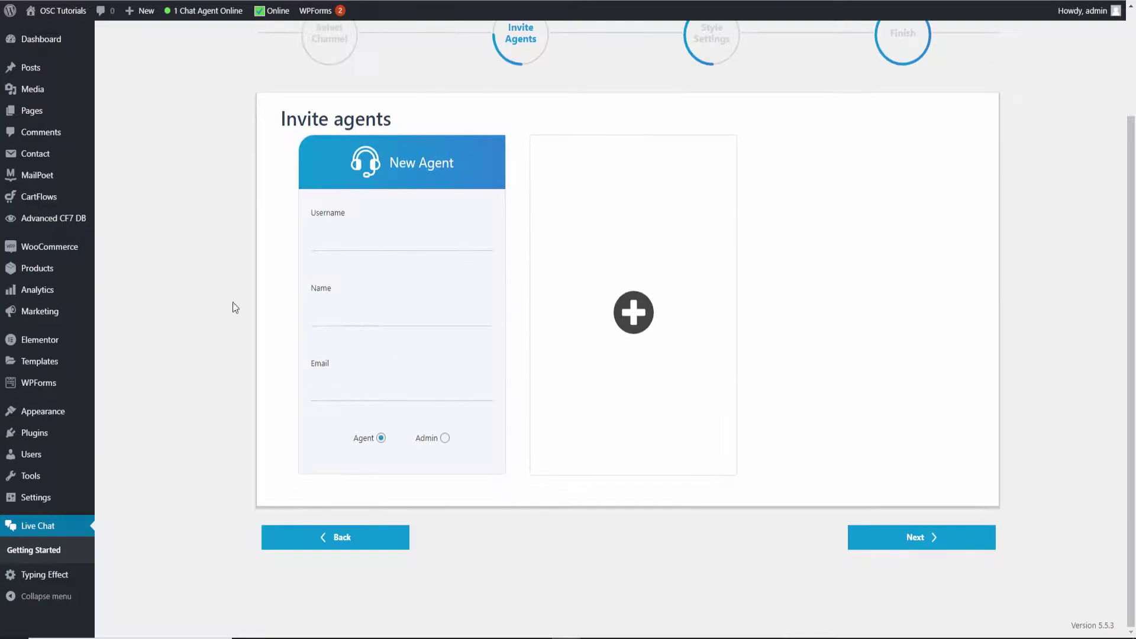
left_click(349, 234)
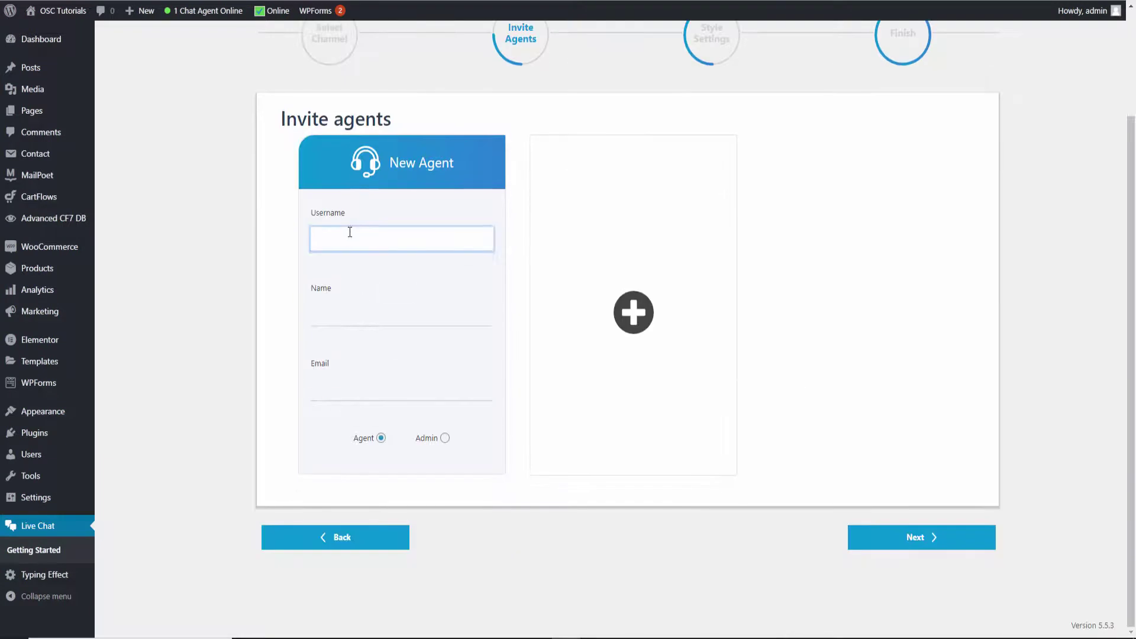
type("Agent_1")
key("Delete")
type("a")
key("Tab")
type("A")
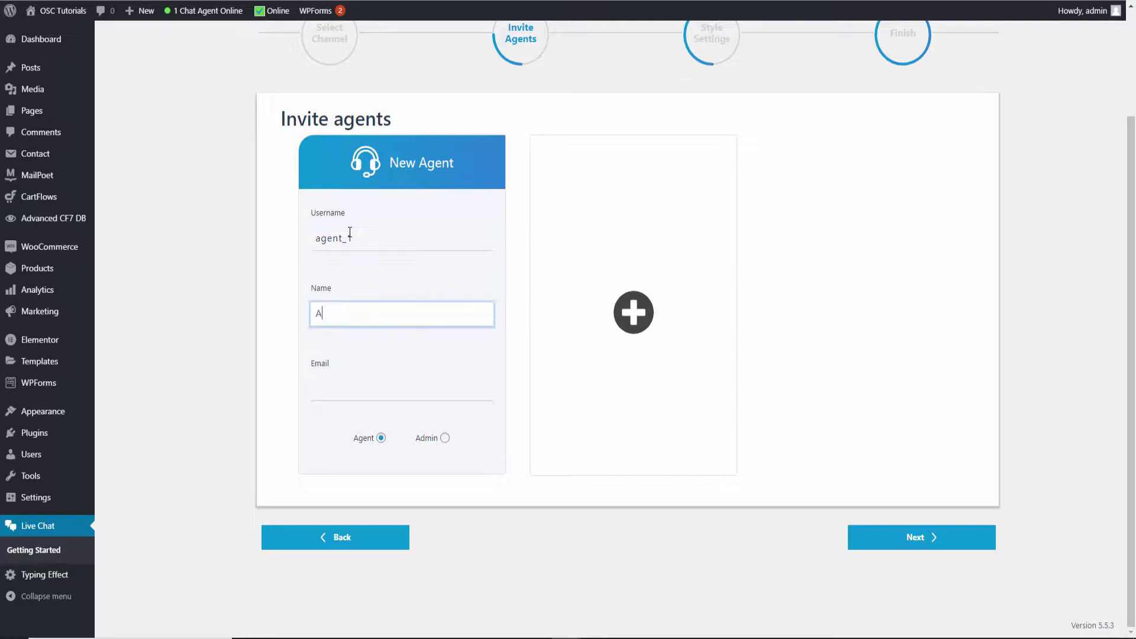
type("gent 1")
key("Tab")
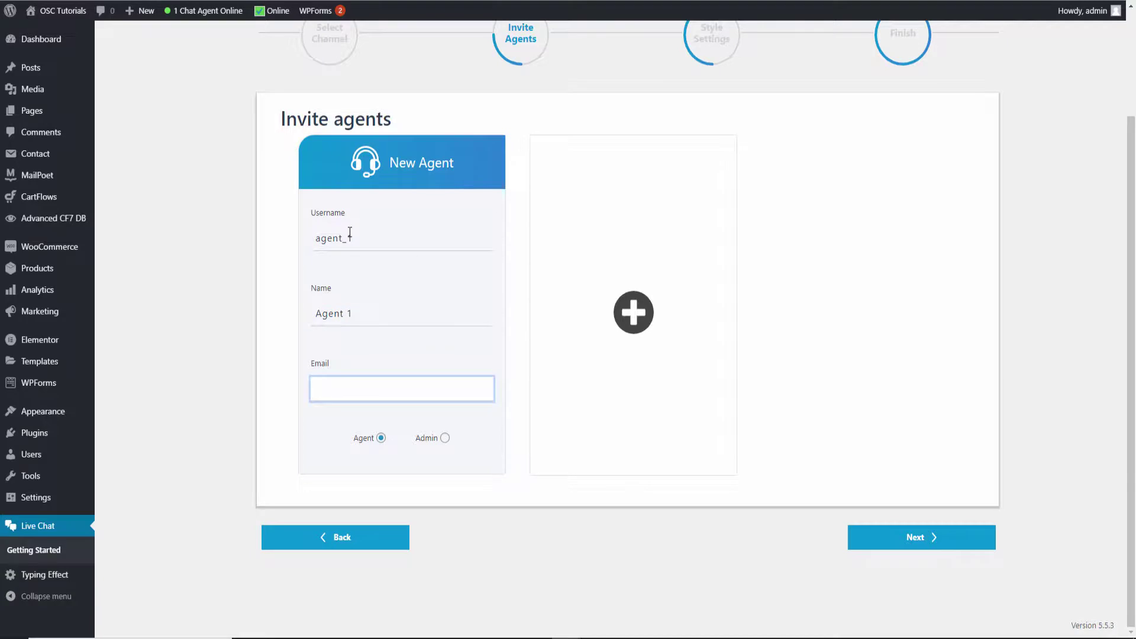
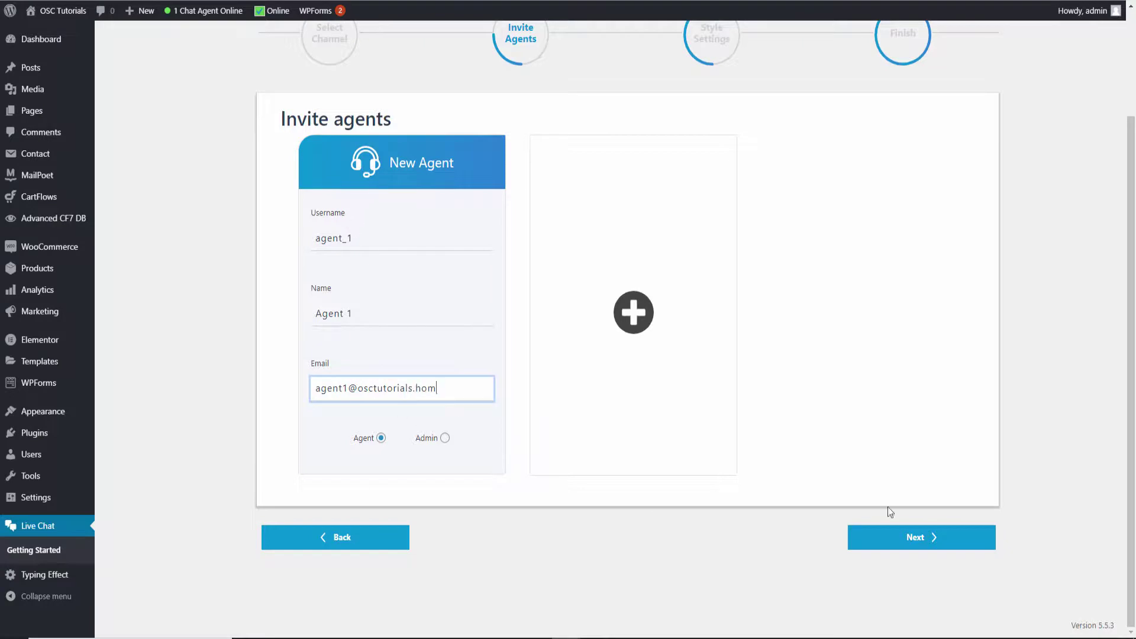
left_click(919, 540)
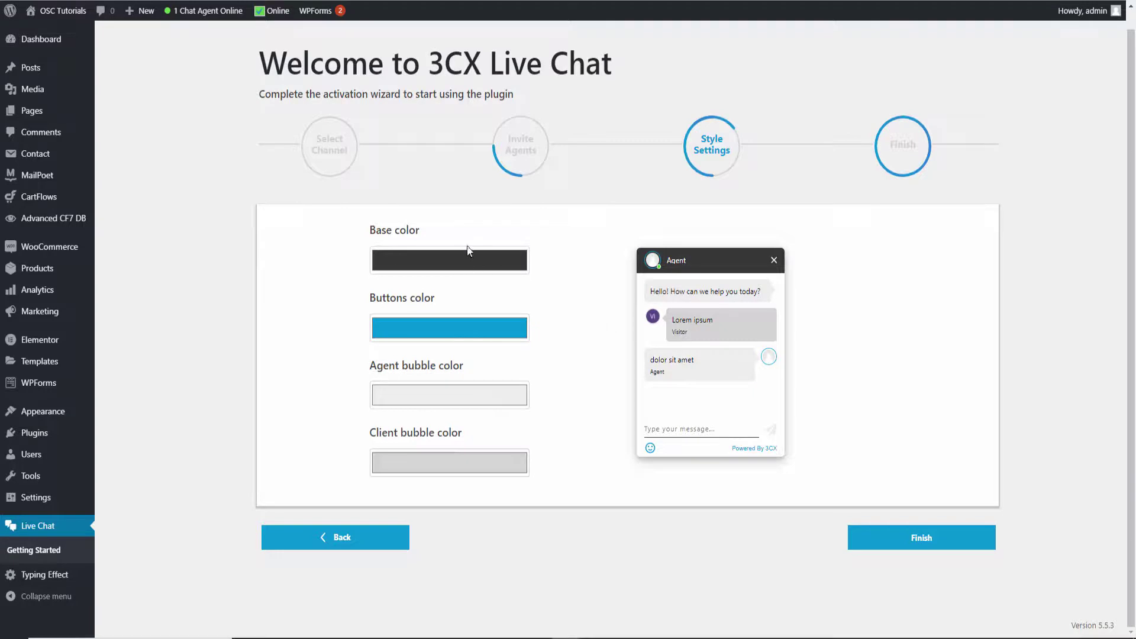
Set the chat widget's base colour to bright green
left_click(441, 262)
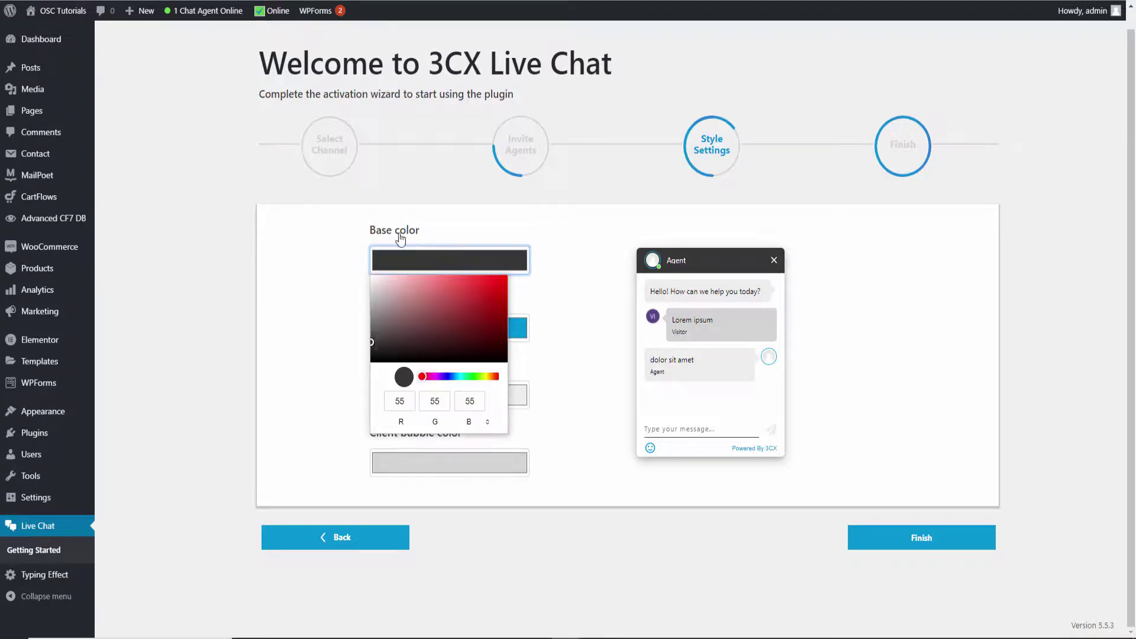
left_click(497, 291)
left_click(480, 316)
left_click_drag(460, 378, 476, 377)
left_click(493, 293)
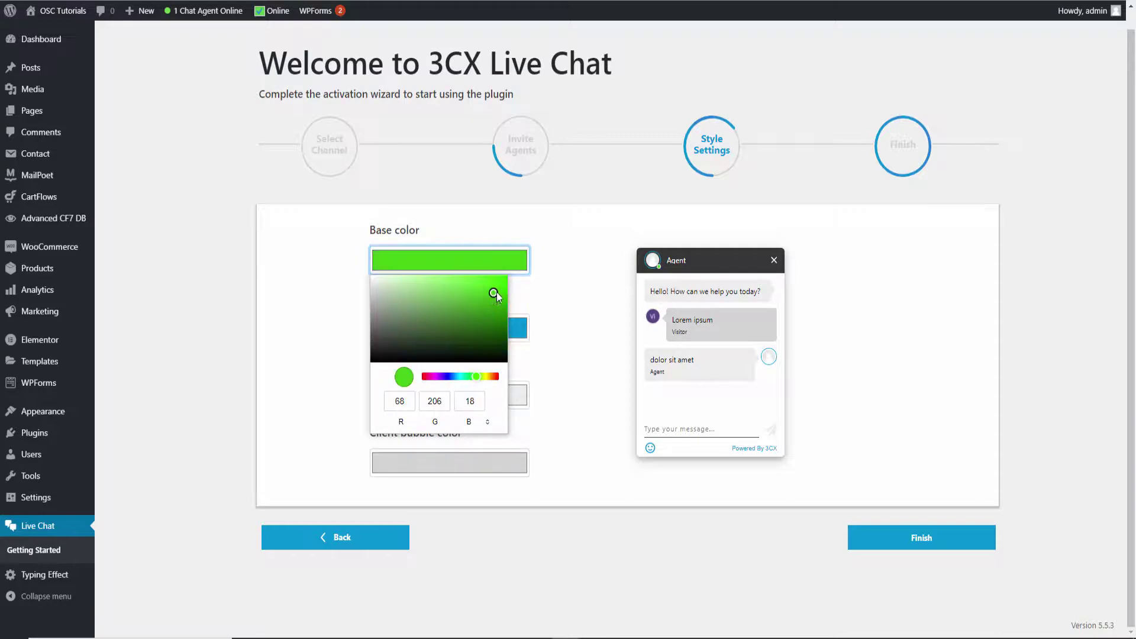
left_click(583, 299)
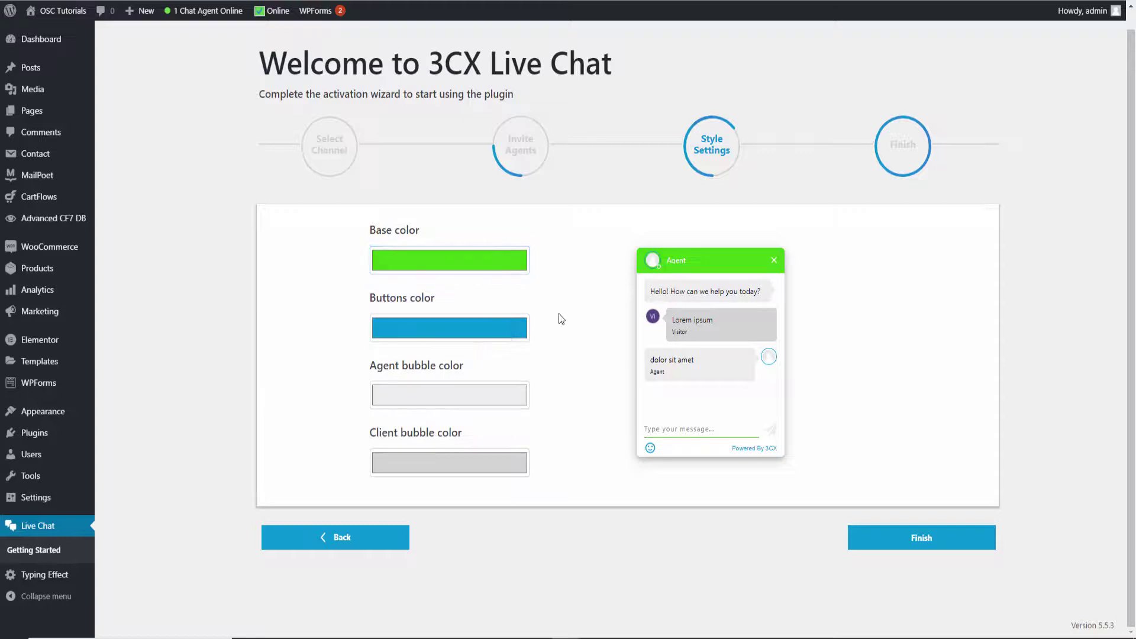
Make the buttons colour dark green and finish the activation wizard
left_click(506, 321)
left_click(475, 443)
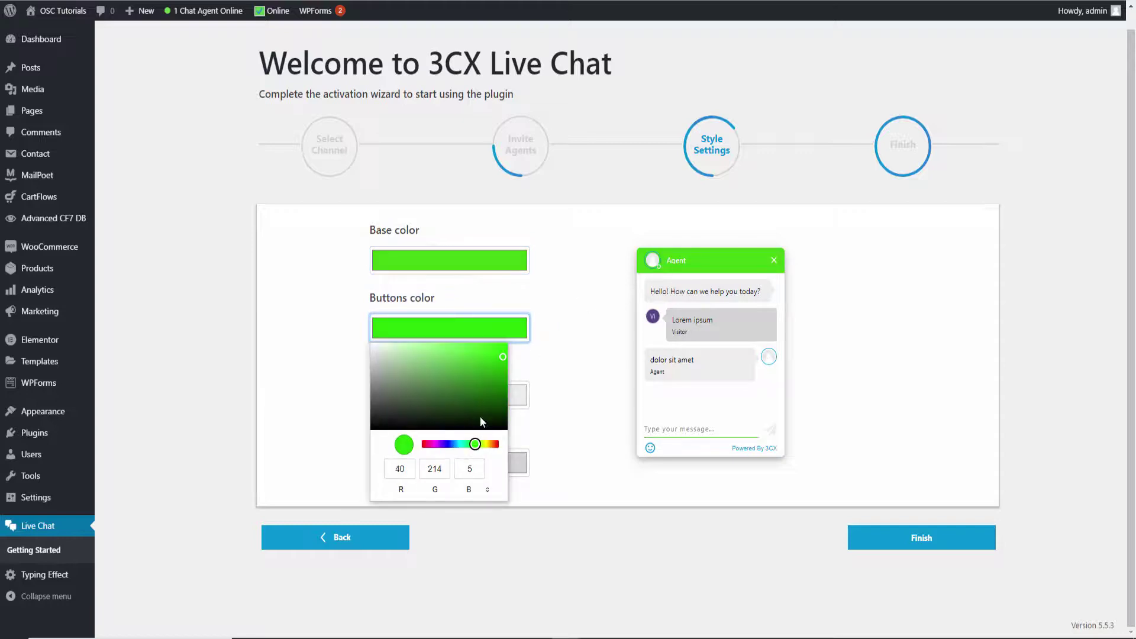
left_click(479, 393)
left_click(483, 391)
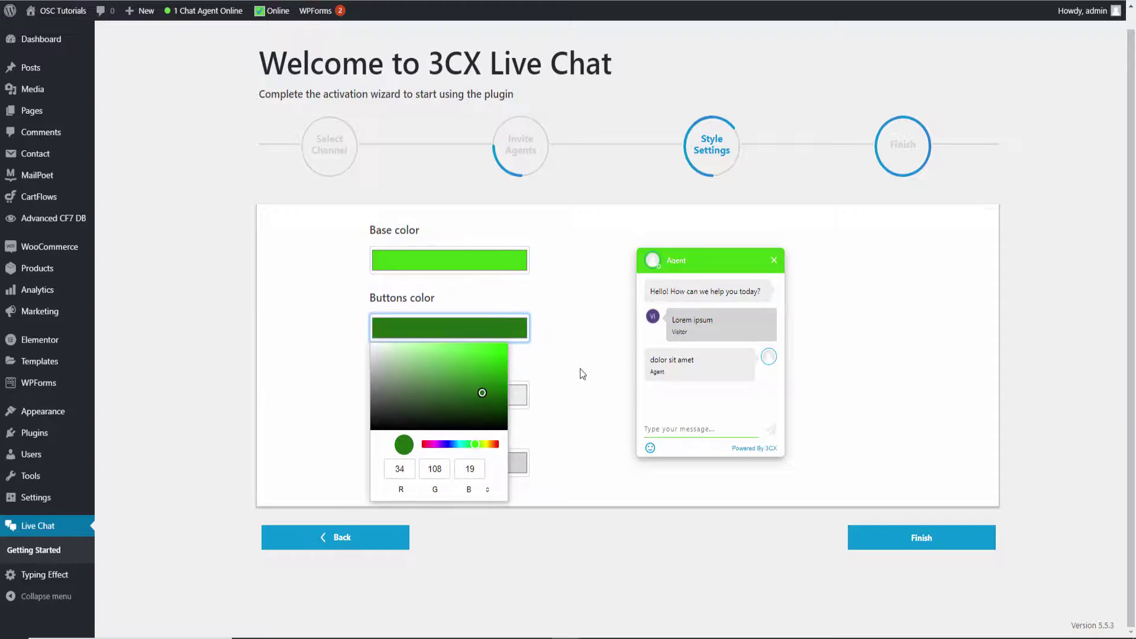
left_click(588, 392)
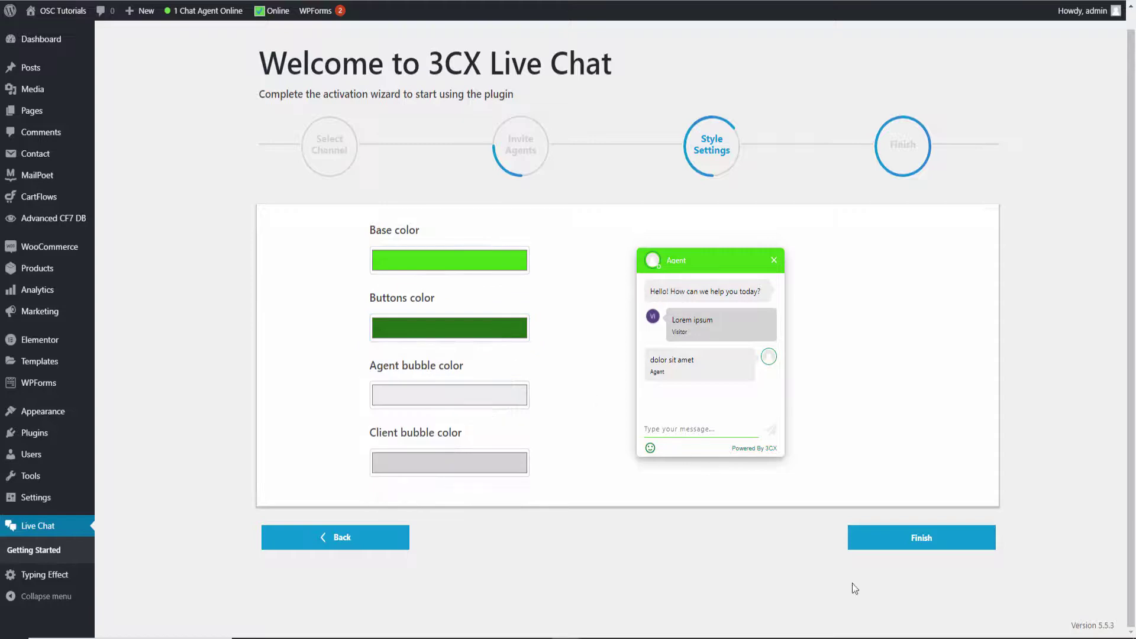
left_click(910, 540)
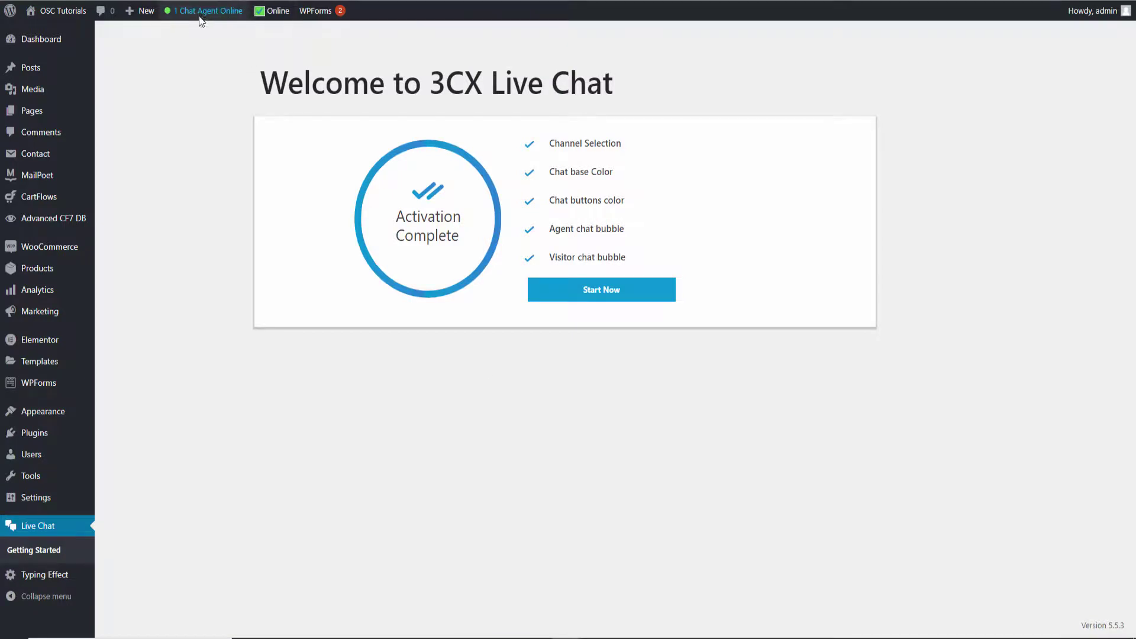
Start the plugin and open the Live Chat panel showing no active chats
mouse_move(201, 18)
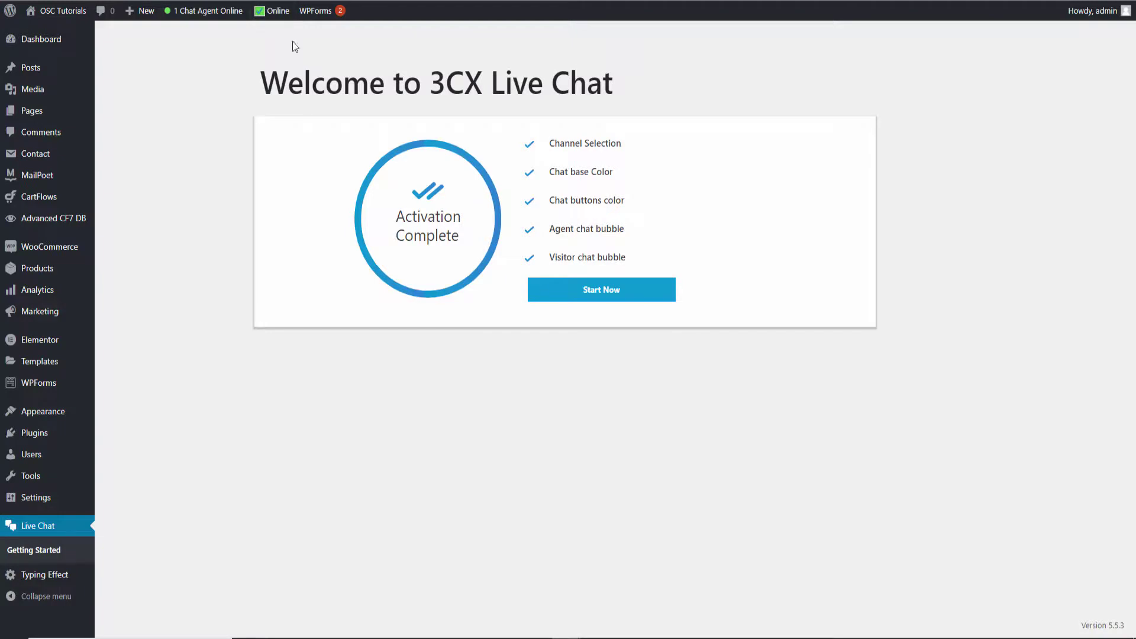
left_click(601, 296)
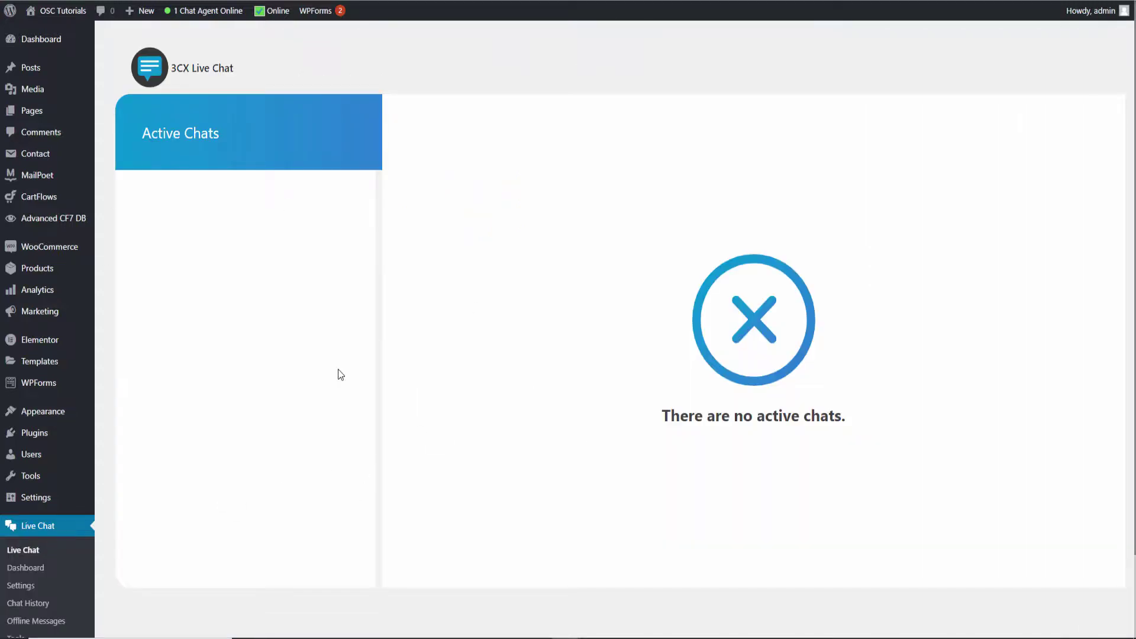
scroll(432, 378, "down", 2)
left_click(30, 459)
scroll(437, 338, "down", 2)
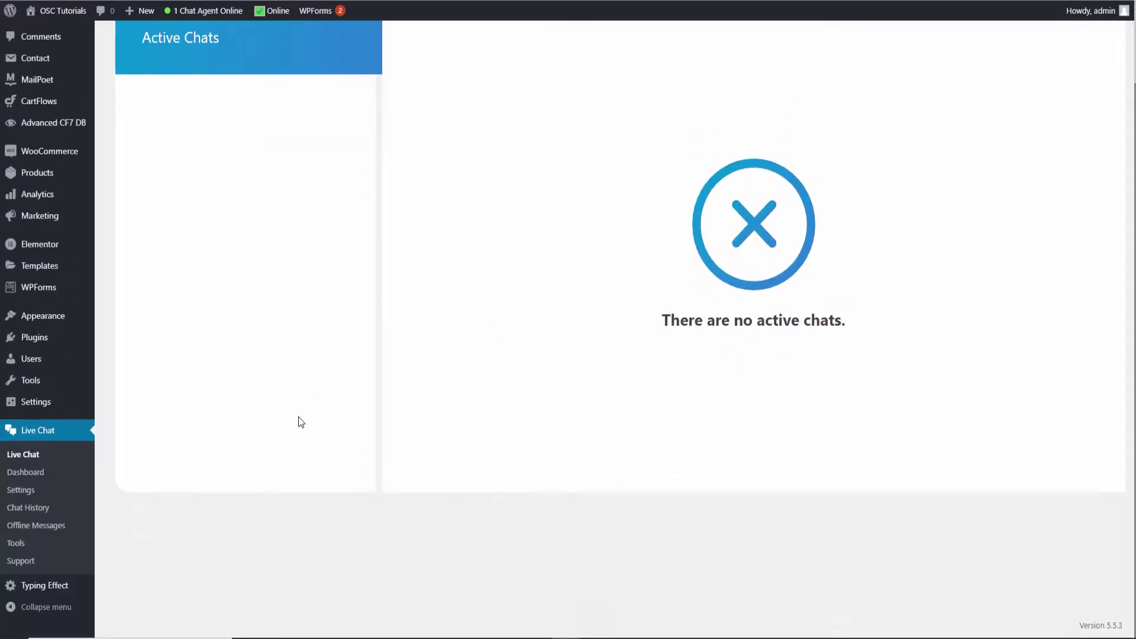
key("alt+Tab")
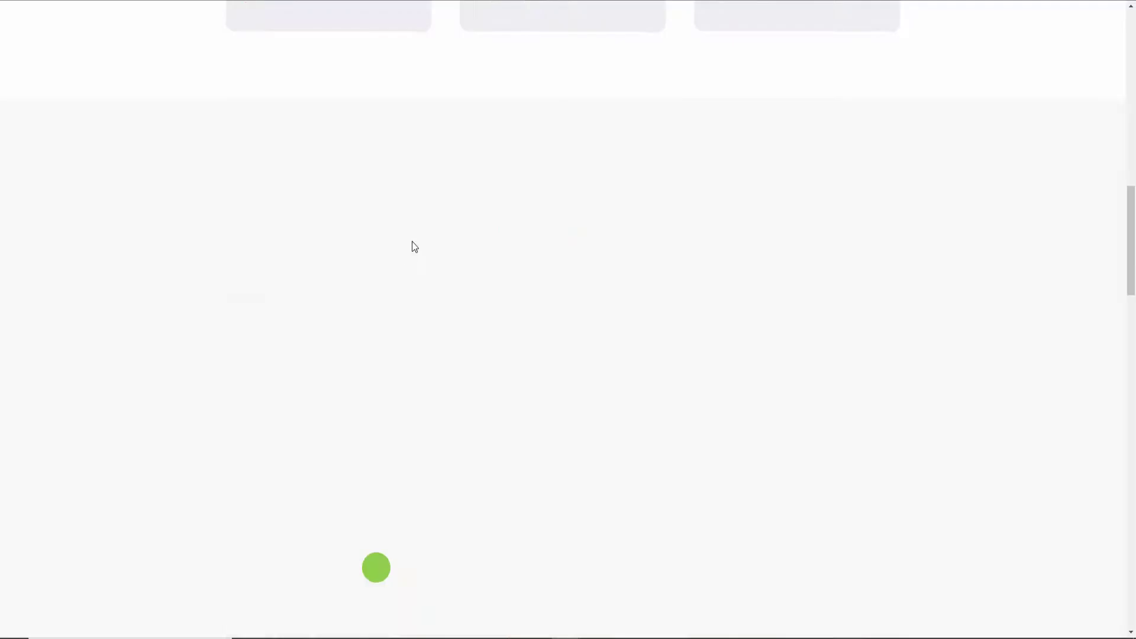
left_click_drag(1122, 268, 1130, 107)
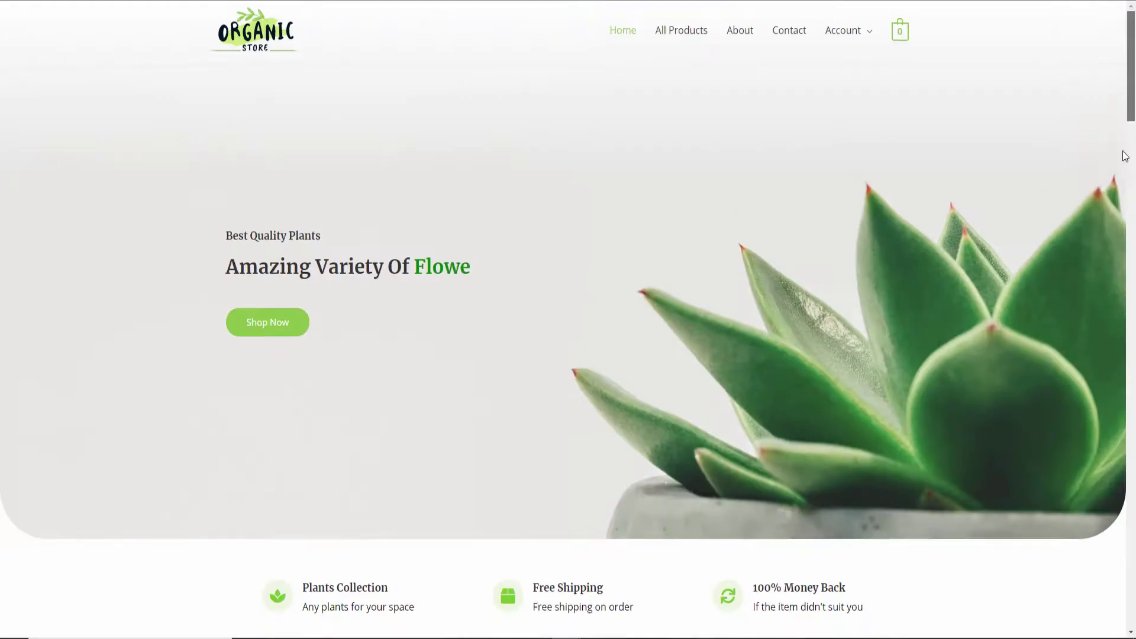
scroll(1110, 411, "down", 20)
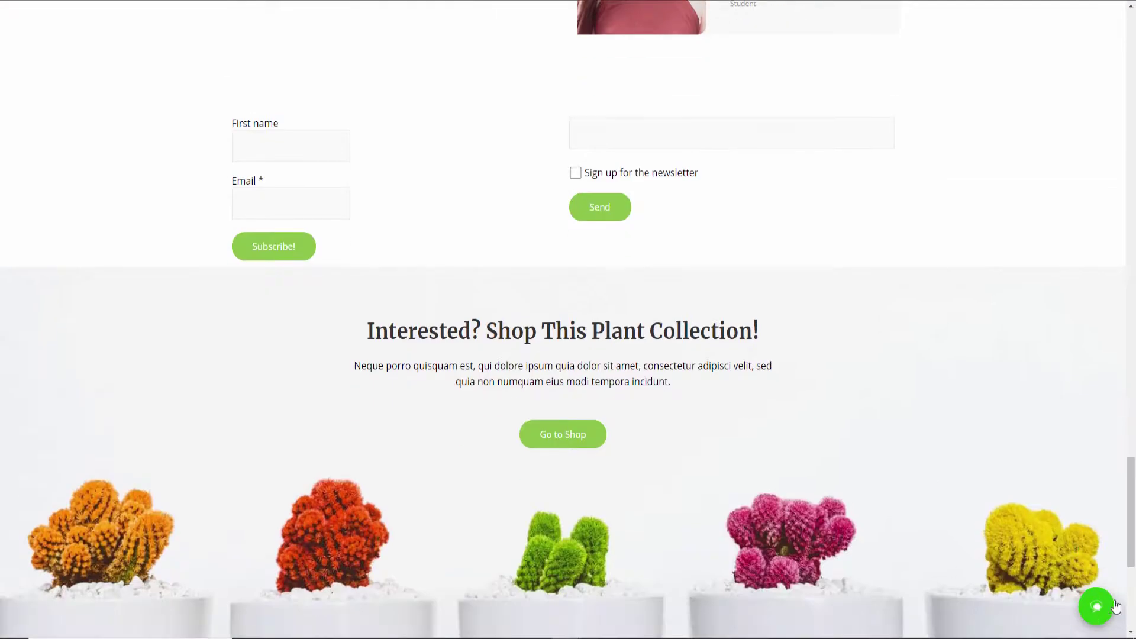
left_click(1098, 610)
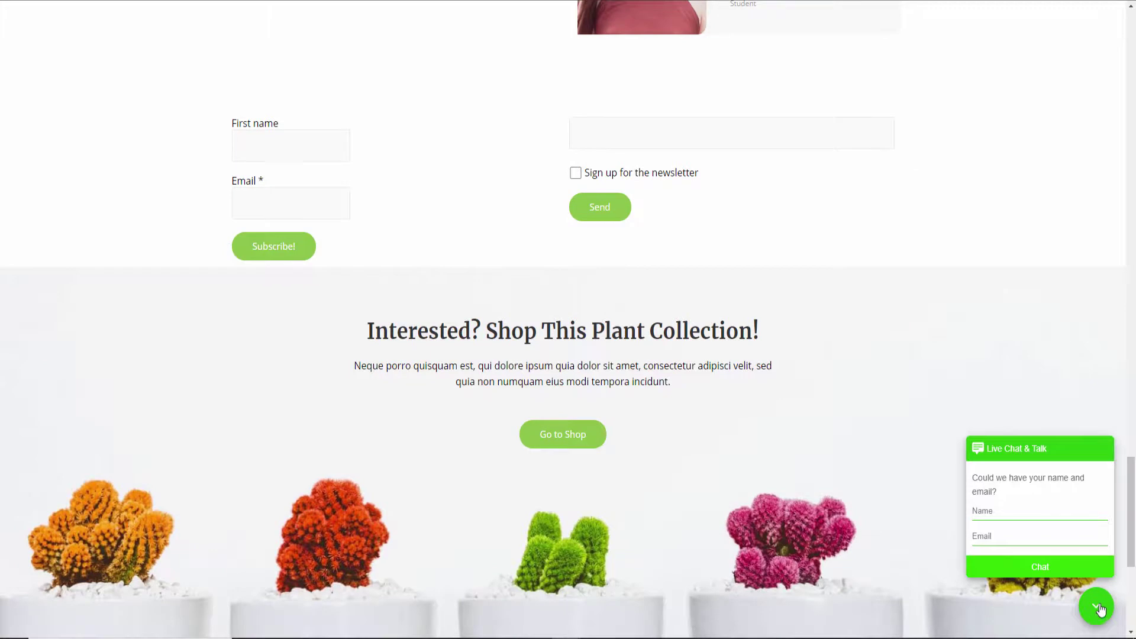
left_click(1098, 613)
left_click(1098, 613)
left_click(1094, 607)
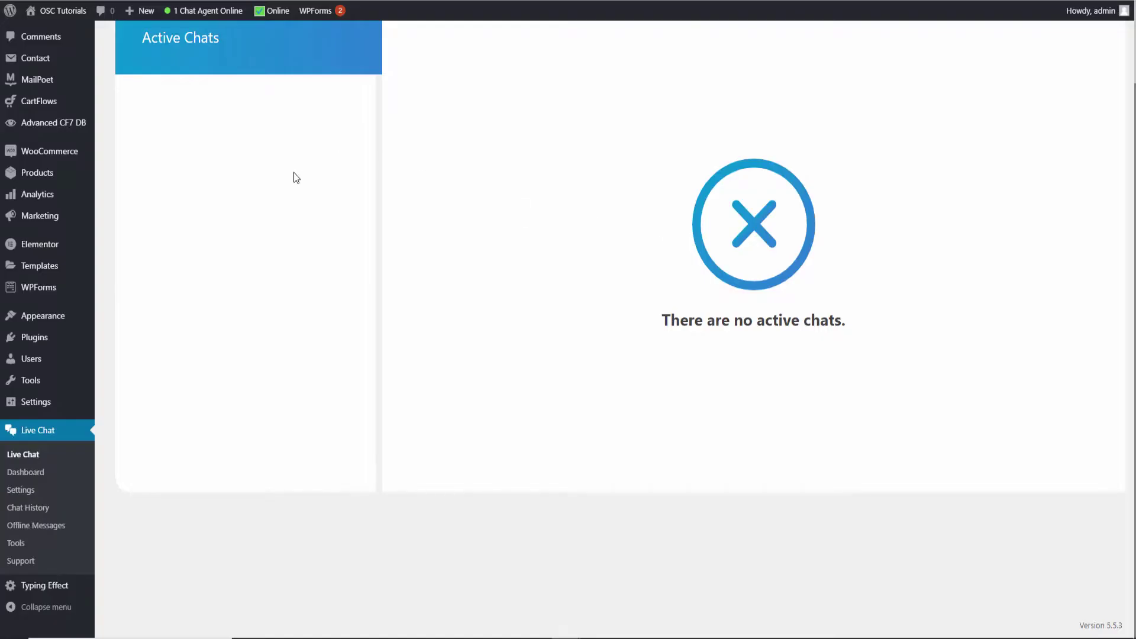
left_click(36, 472)
Scroll through the Live Chat dashboard's activity table and the Support page's help links
scroll(477, 443, "up", 2)
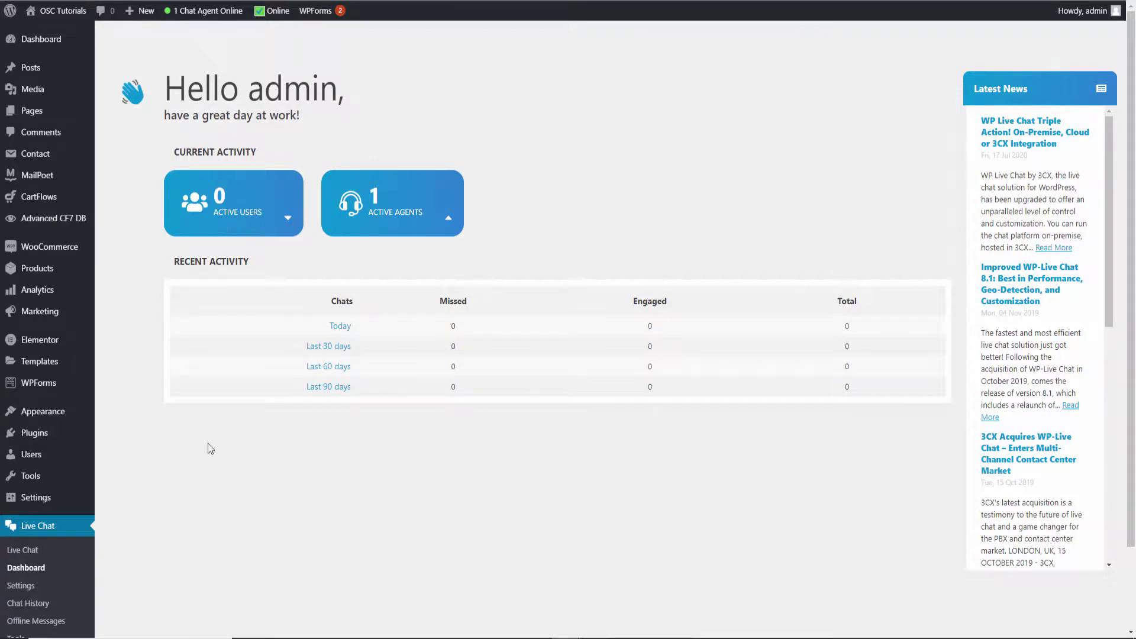
scroll(114, 580, "down", 2)
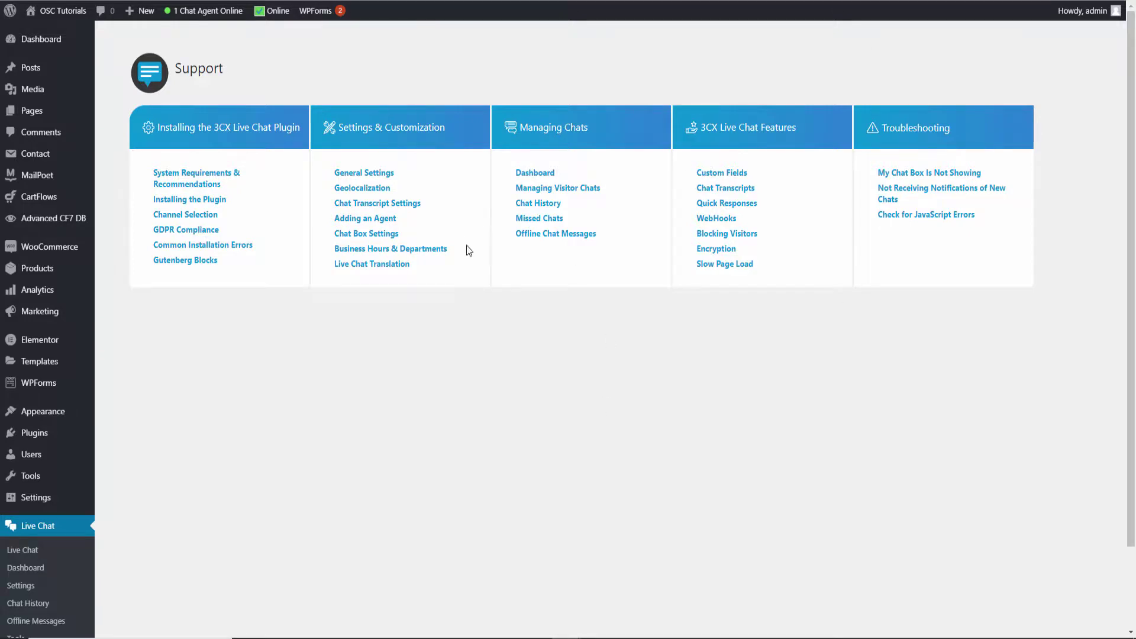
scroll(472, 245, "down", 2)
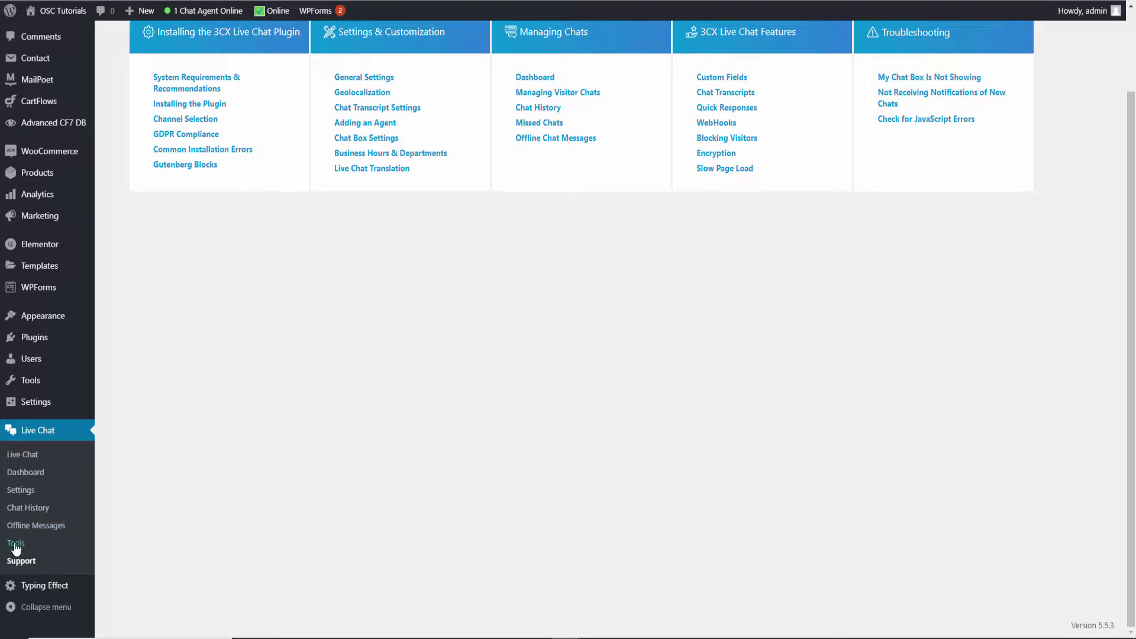
In Live Chat Tools, browse the Custom Fields, Quick Responses, Web hooks and Departments lists
left_click(16, 544)
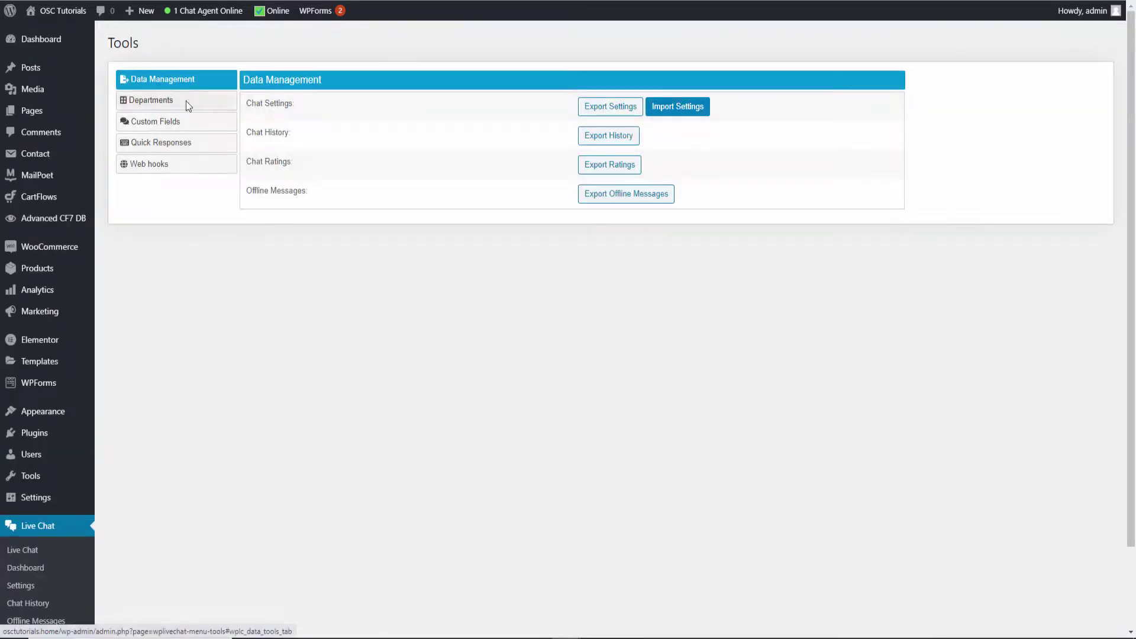
left_click(162, 124)
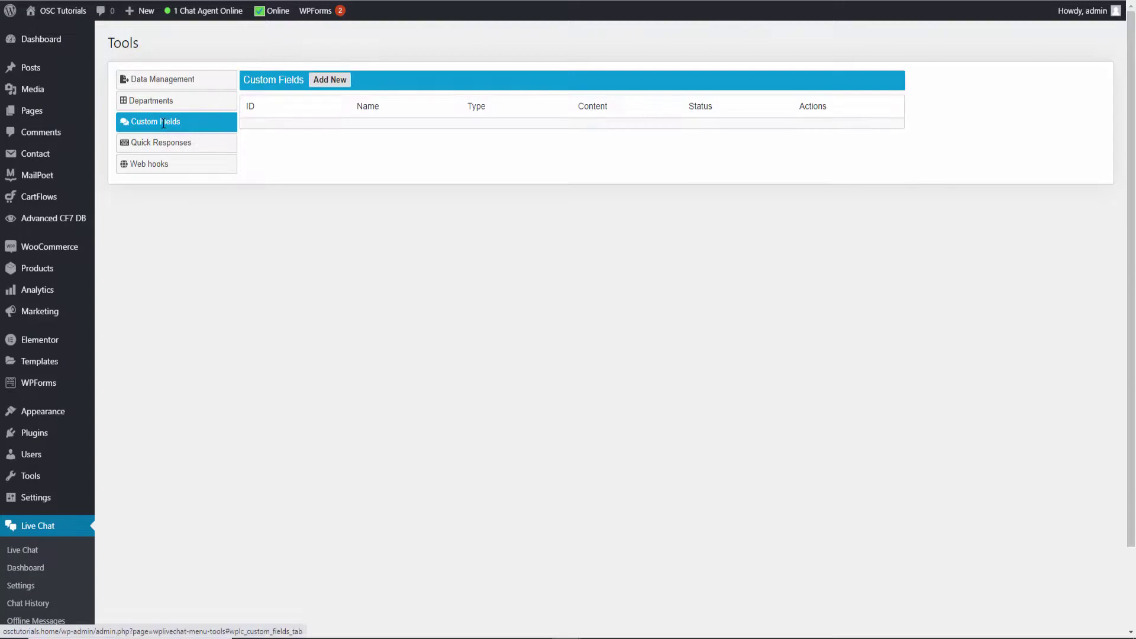
left_click(159, 146)
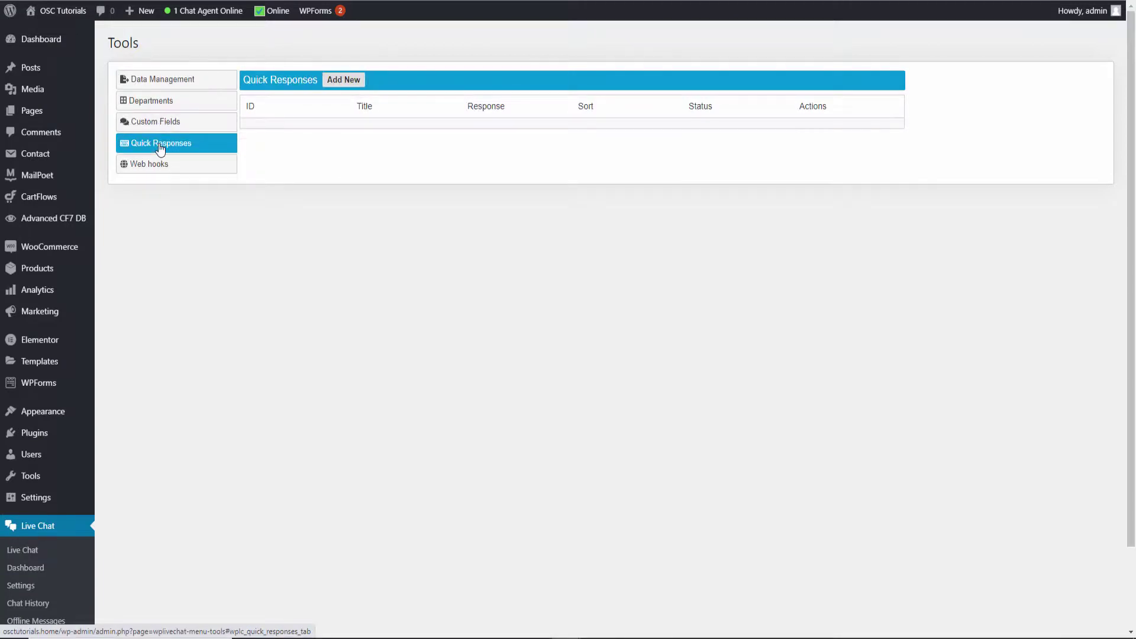
left_click(156, 168)
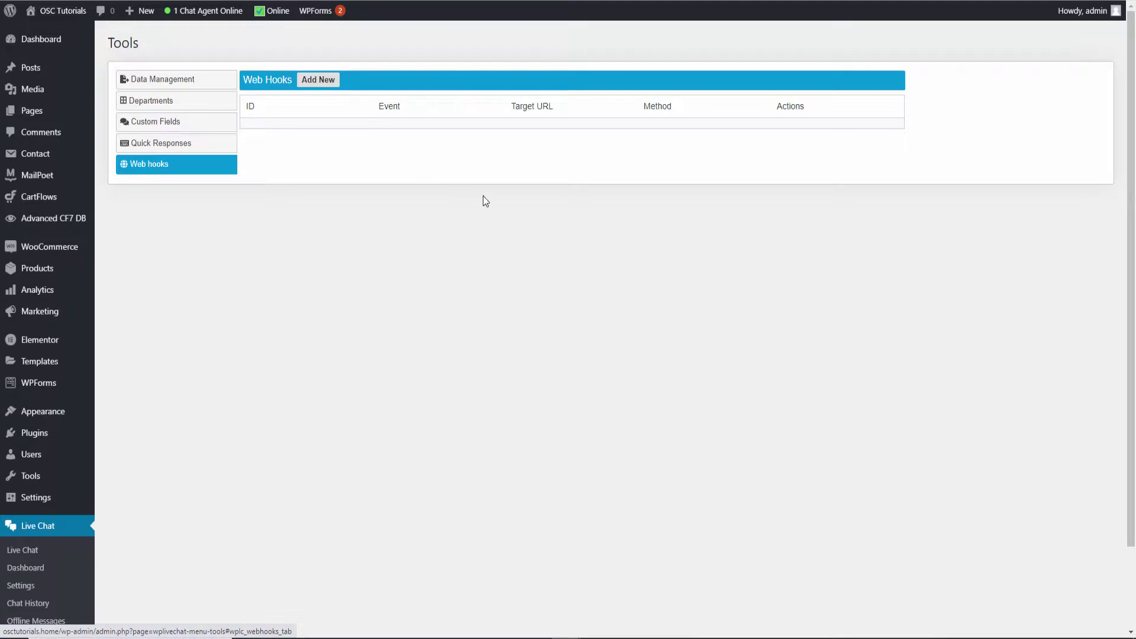
left_click(171, 100)
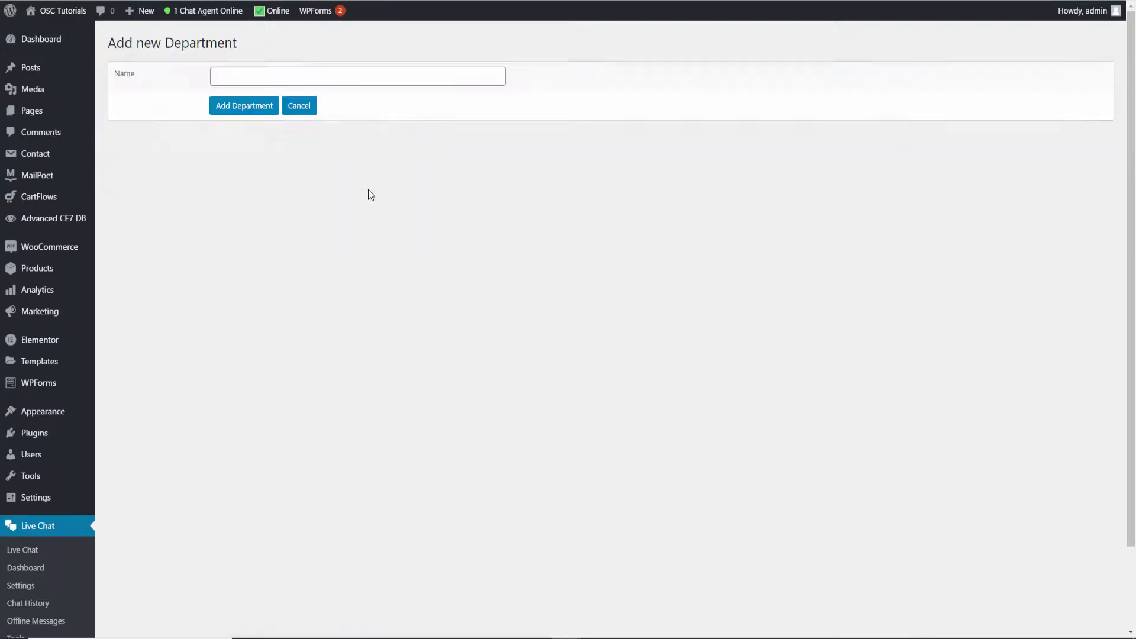
Add a department named 'Sales' and scroll down to the Data Management section
left_click(293, 75)
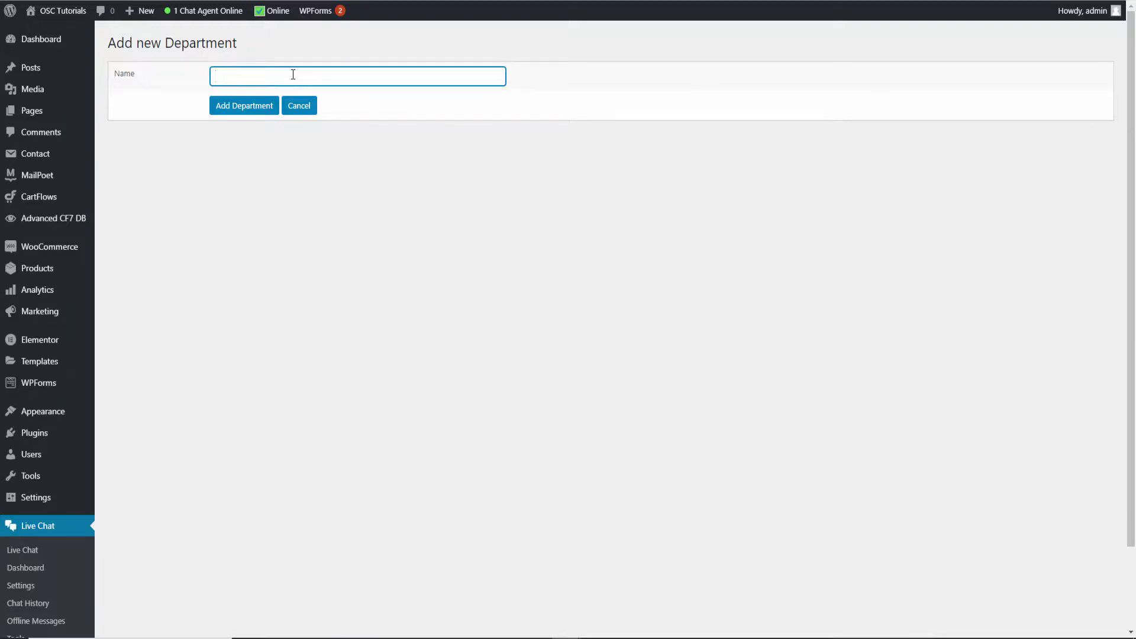
type("Sales")
left_click(214, 108)
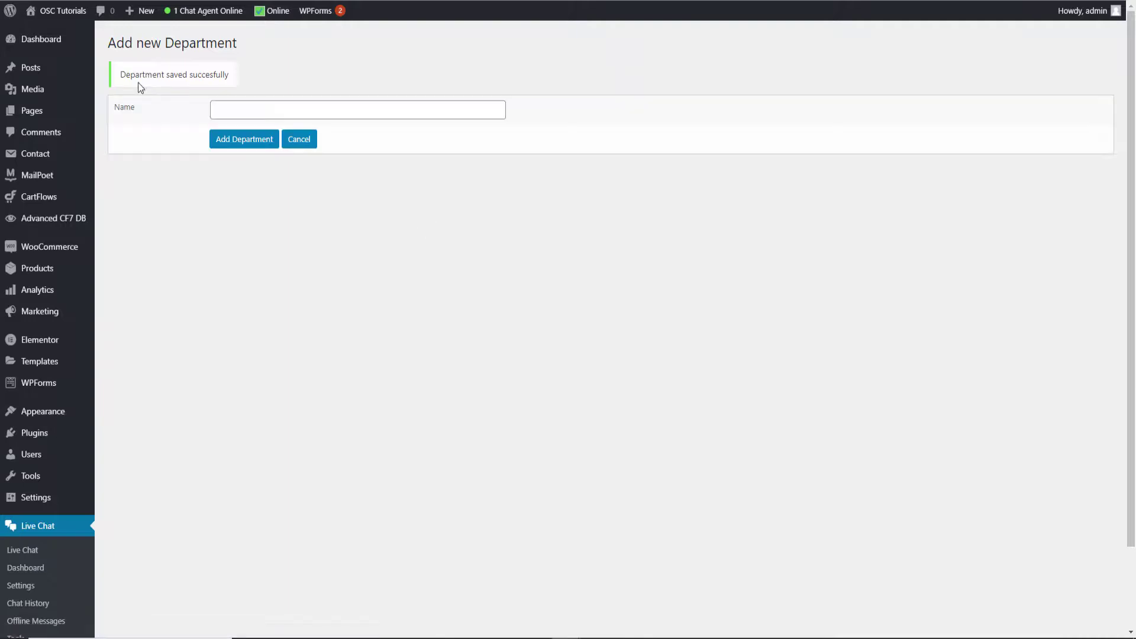
scroll(325, 282, "down", 1)
scroll(325, 282, "down", 3)
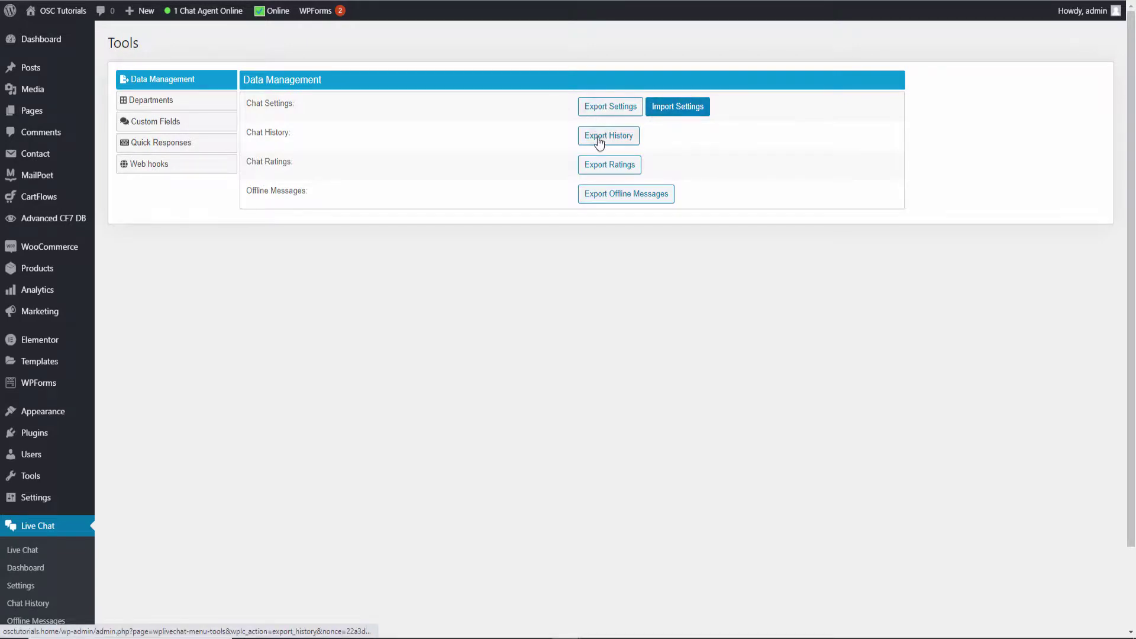
Look over the custom fields list, then check the chat widget on the live site
left_click(155, 121)
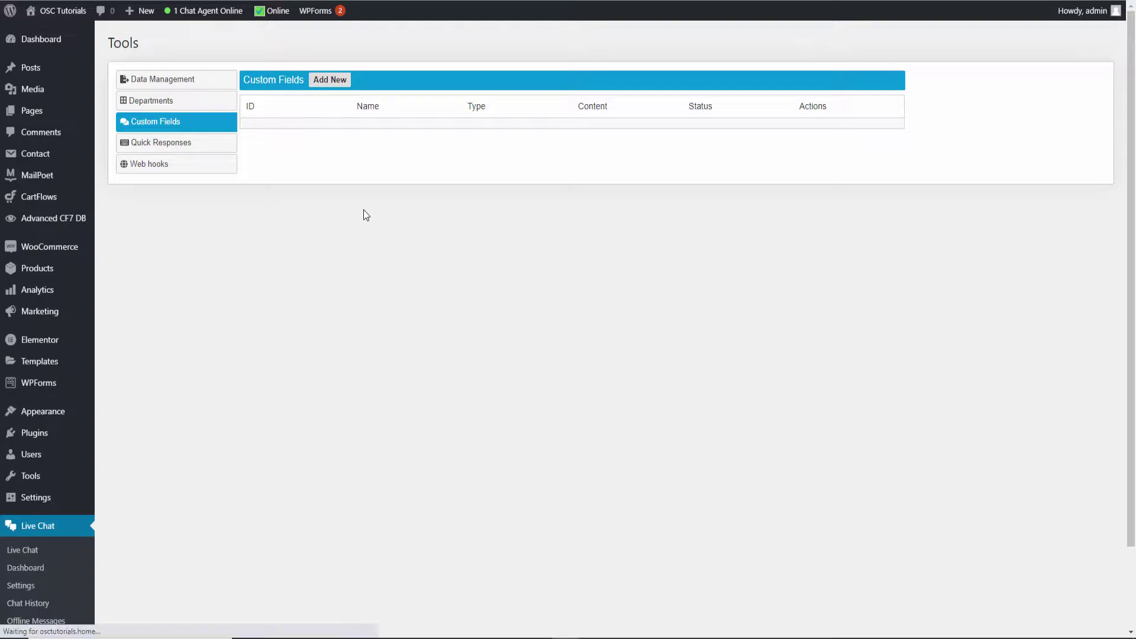
key("alt+Tab")
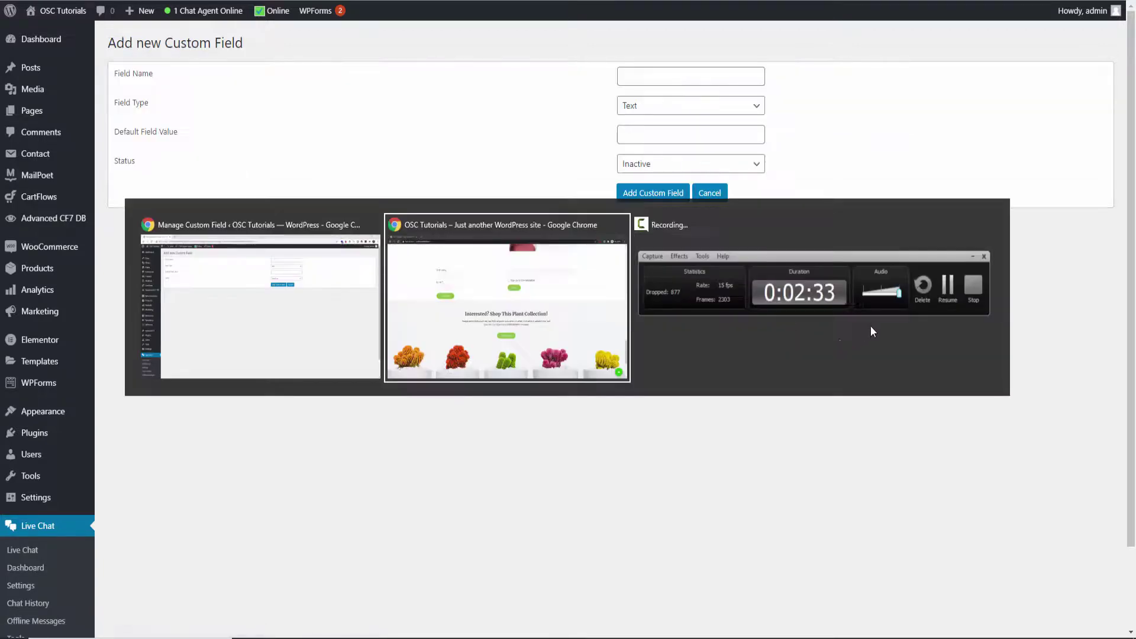
left_click(1094, 602)
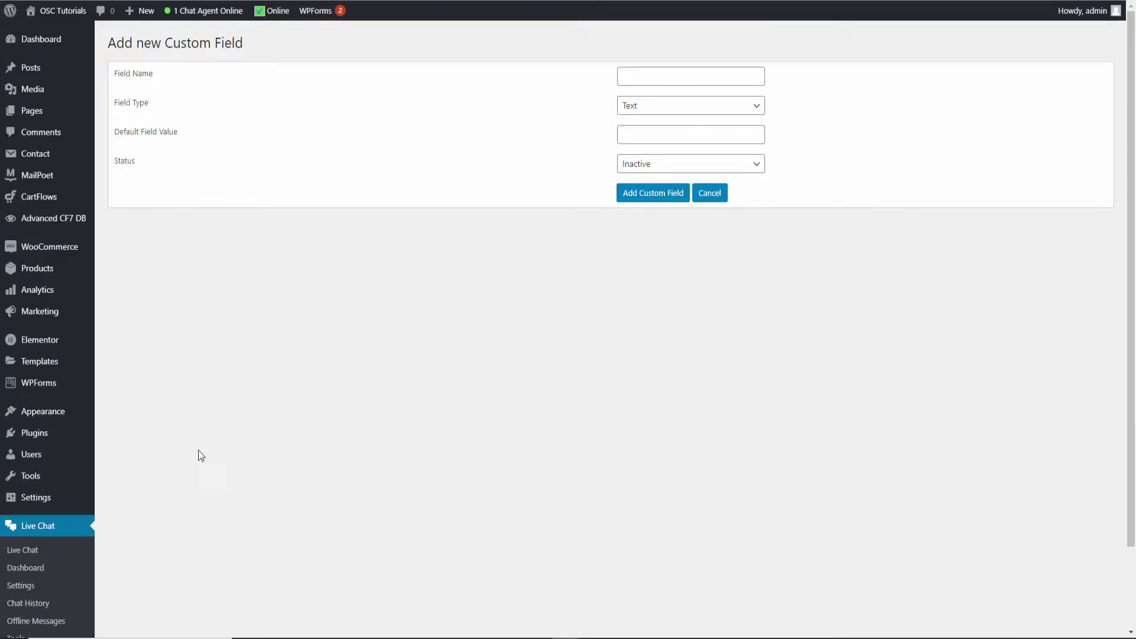
scroll(198, 449, "down", 2)
Return to Live Chat Tools and show the empty Quick Responses list
left_click(16, 543)
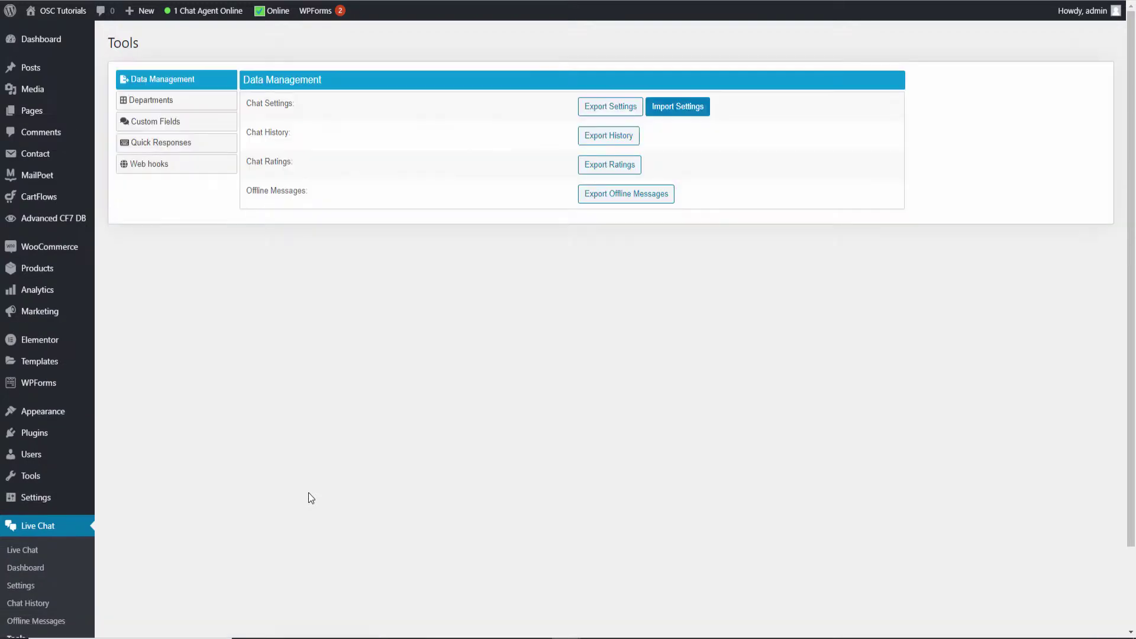
left_click(161, 142)
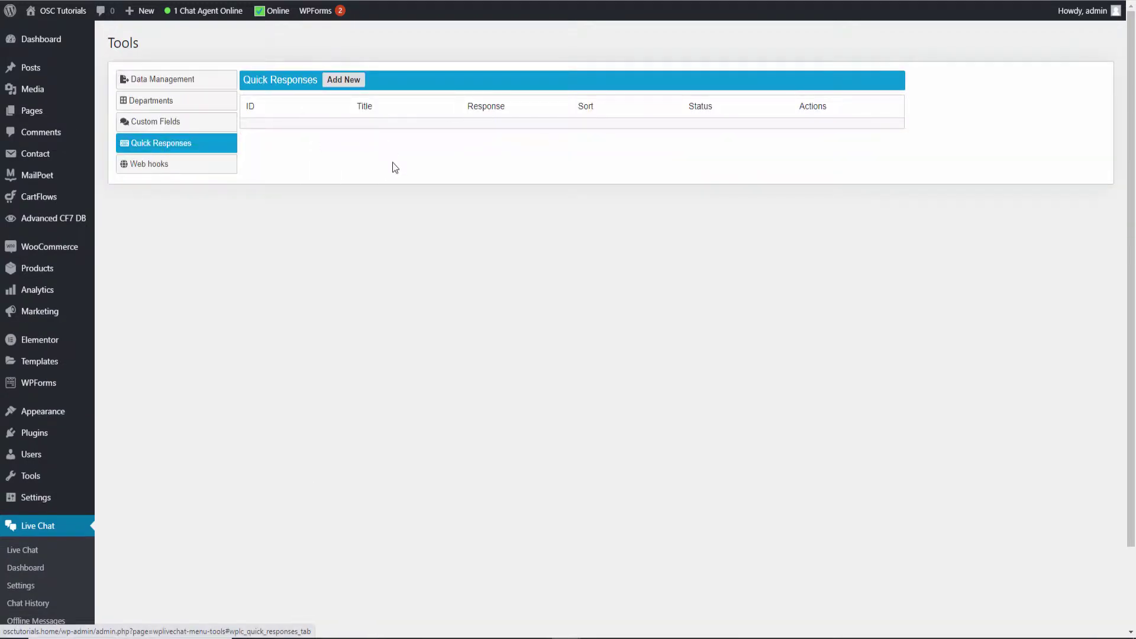
scroll(184, 437, "down", 2)
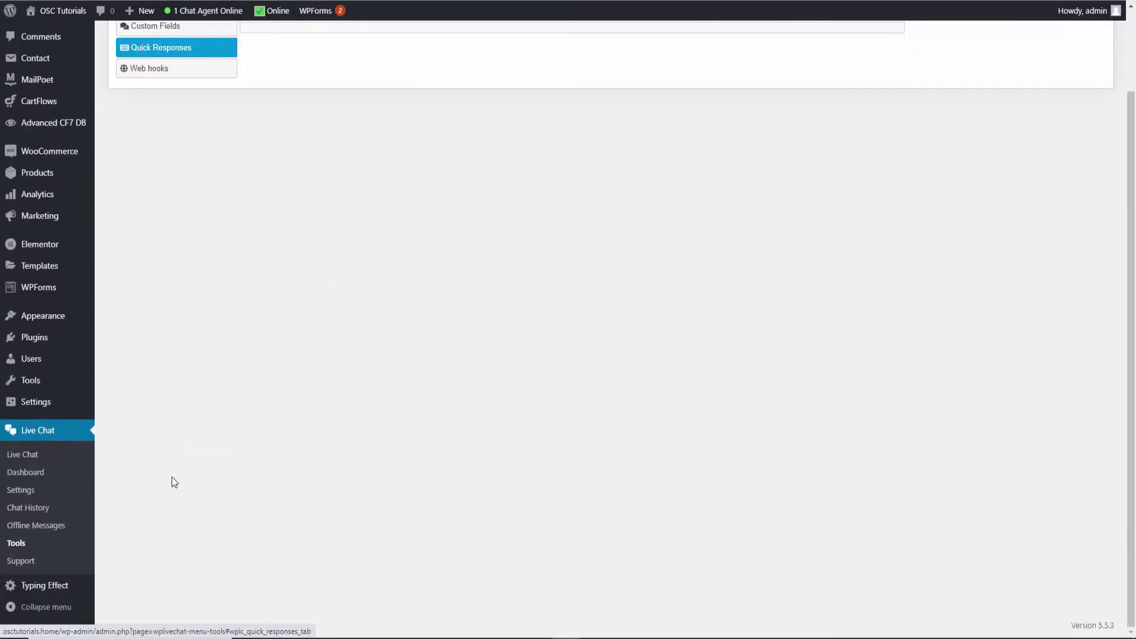
Open Offline Messages, then reload the site and bring up the chat widget's leave-a-message form
left_click(35, 526)
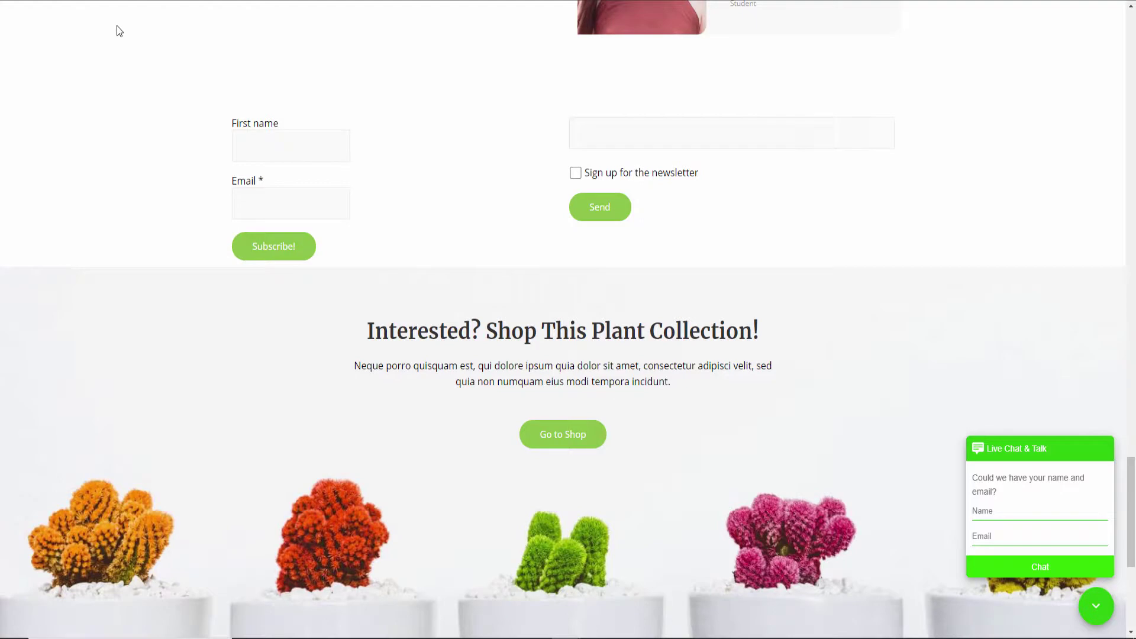
key("F5")
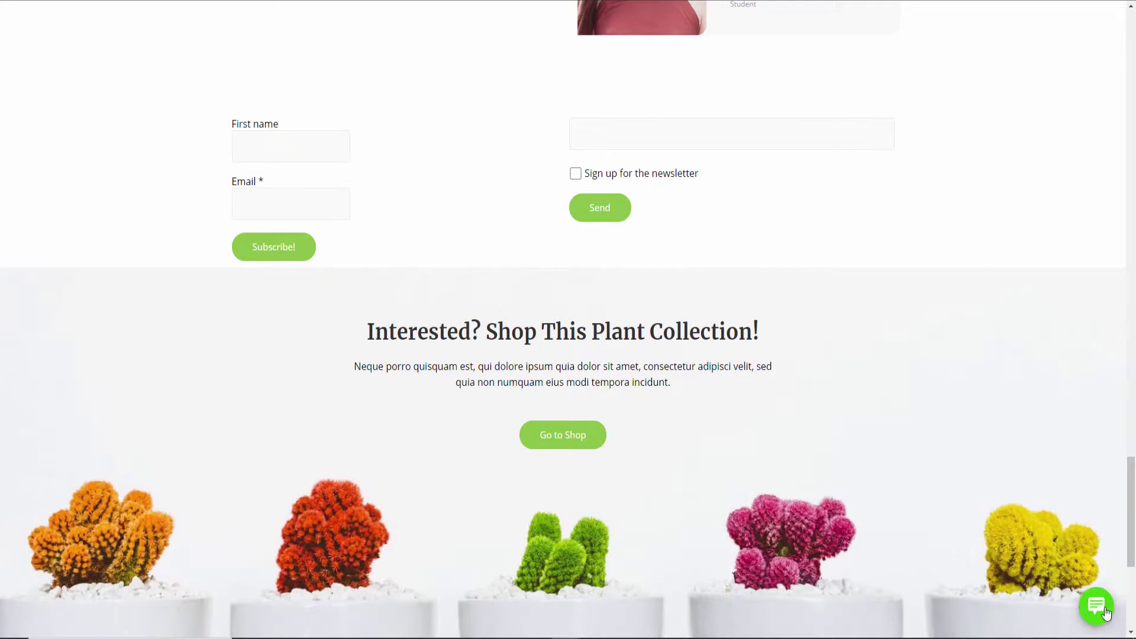
left_click(1096, 606)
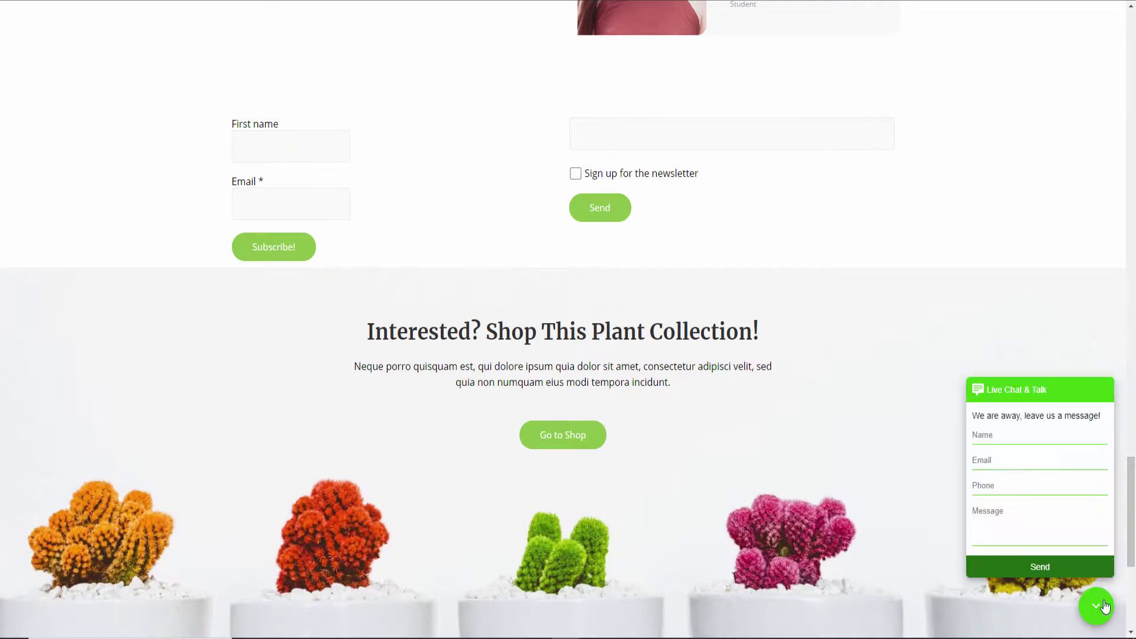
left_click(1001, 434)
left_click(1004, 462)
left_click(1001, 484)
left_click(1019, 533)
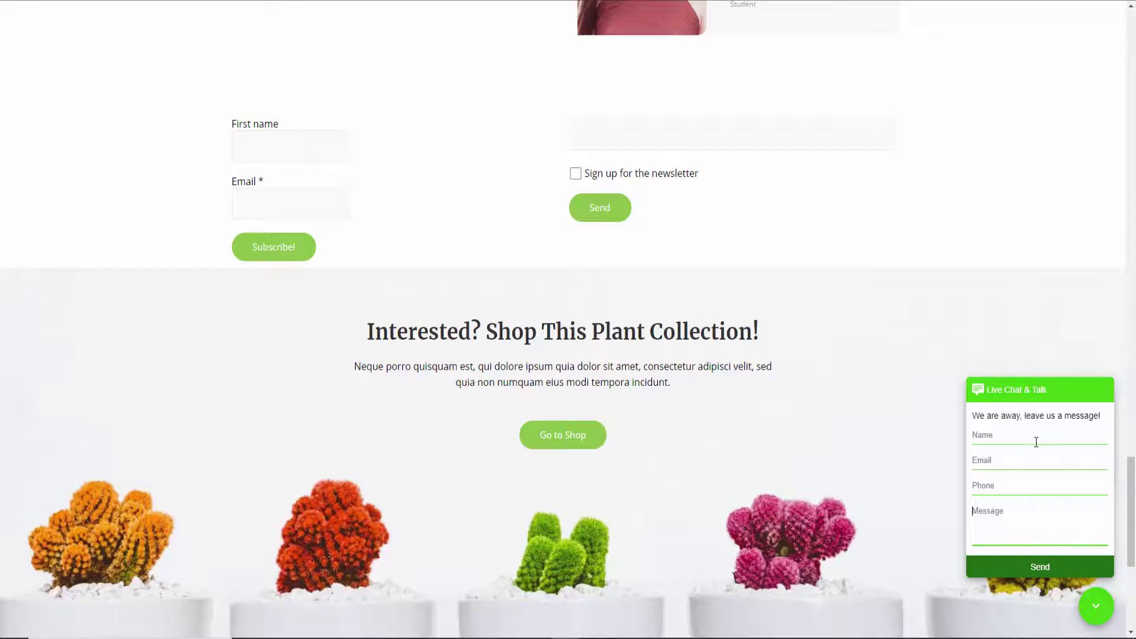
left_click(1034, 438)
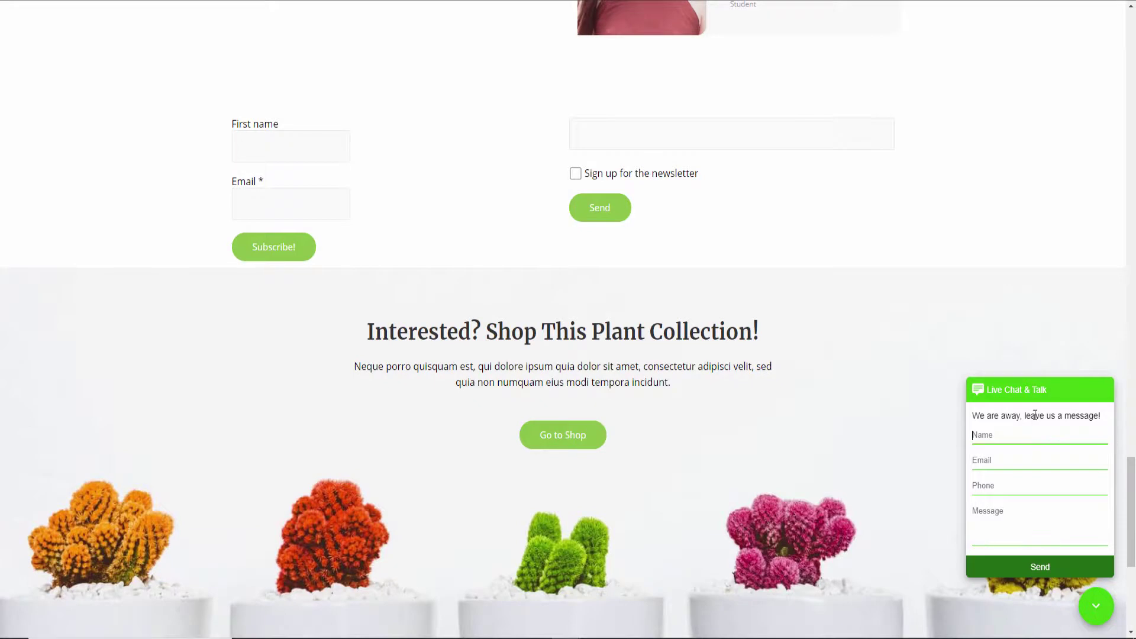
Fill in the visitor's name, e-mail address and phone number in the chat form
type("T")
key("BackSpace")
type("Al")
key("Tab")
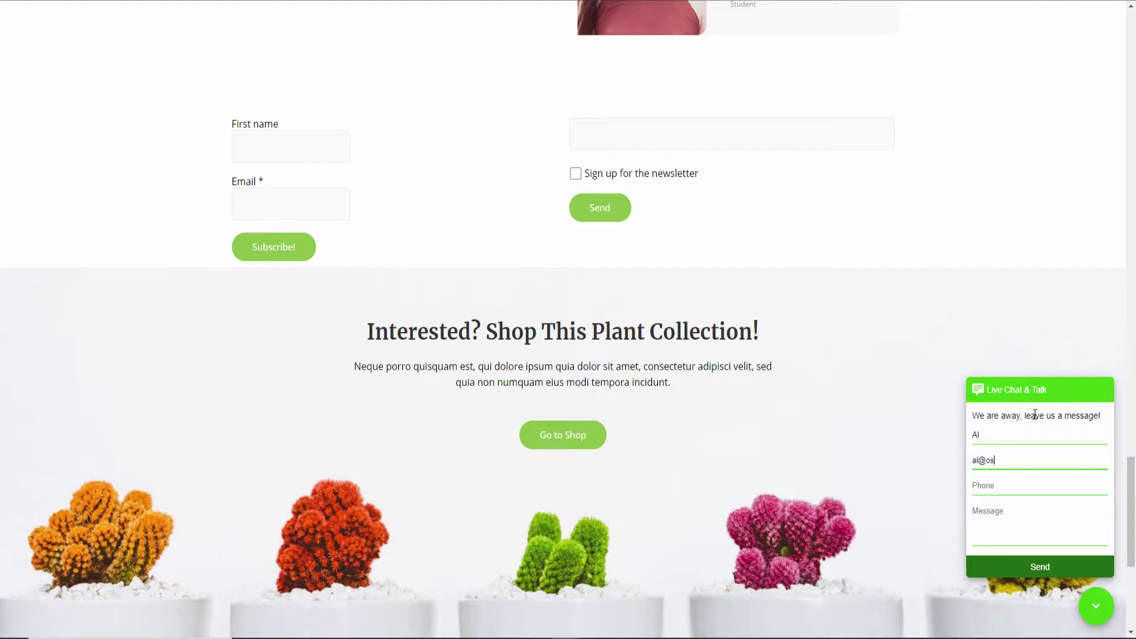
key("Tab")
key("Tab")
Write the message 'Hello there', send it and dismiss the confirmation
left_click(1001, 514)
type("Hello there")
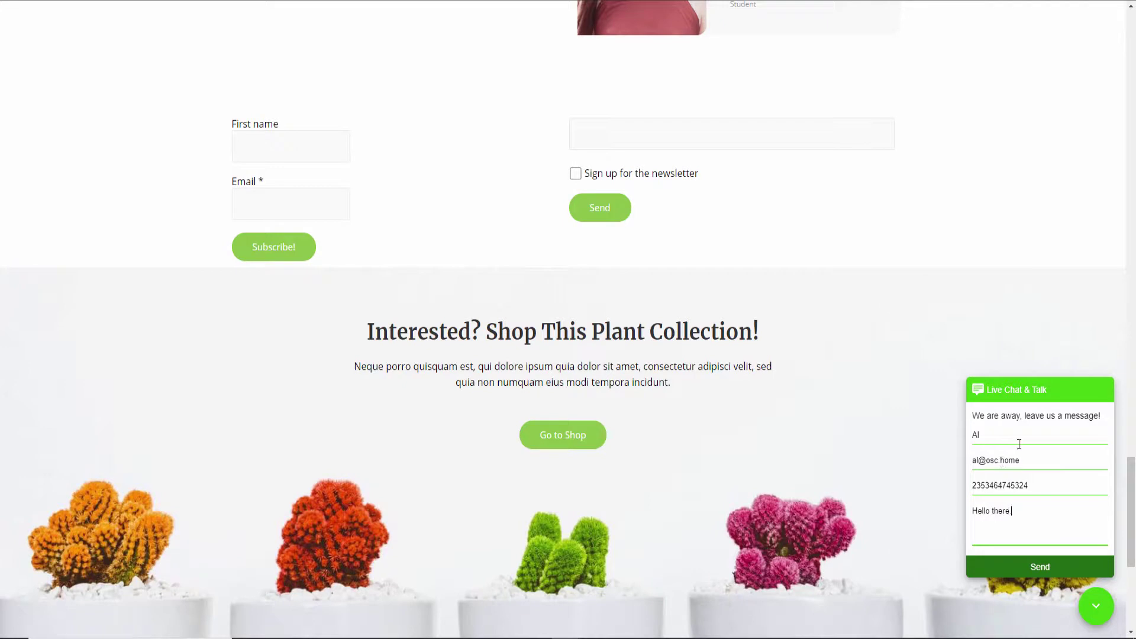
left_click(1036, 567)
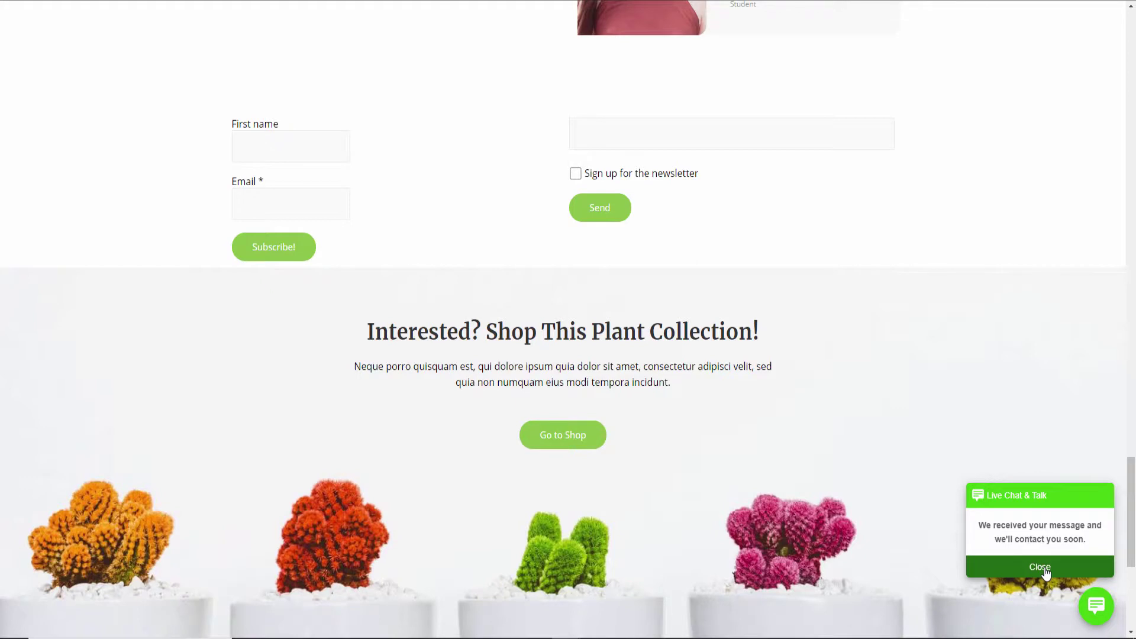
left_click(1045, 569)
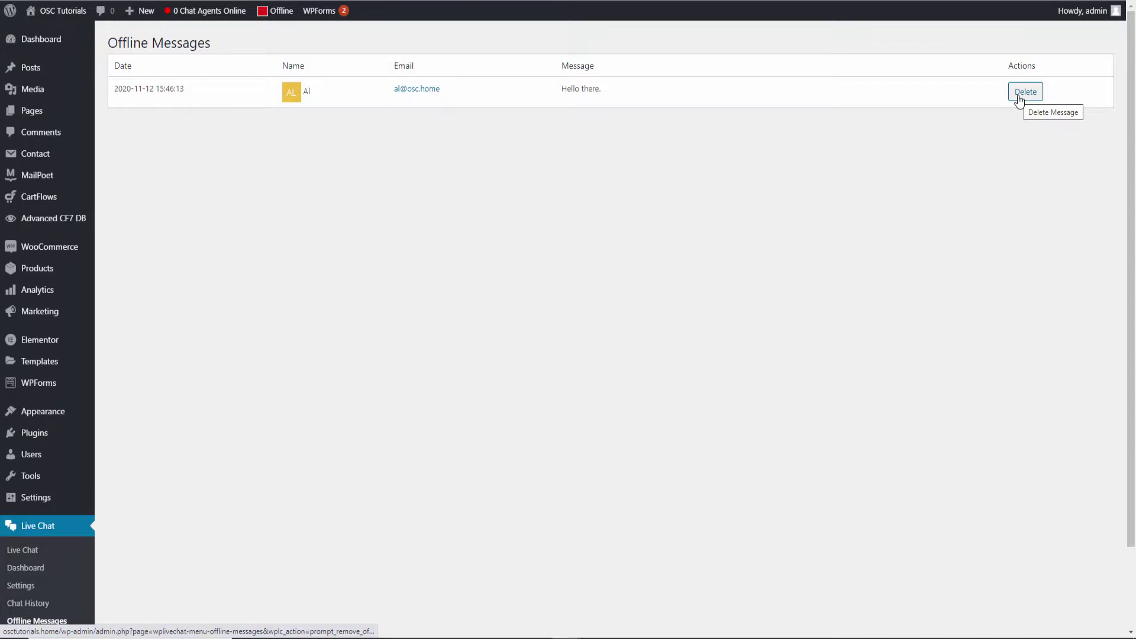
Scroll the Offline Messages list to show the 'Hello there.' test message
scroll(232, 352, "down", 1)
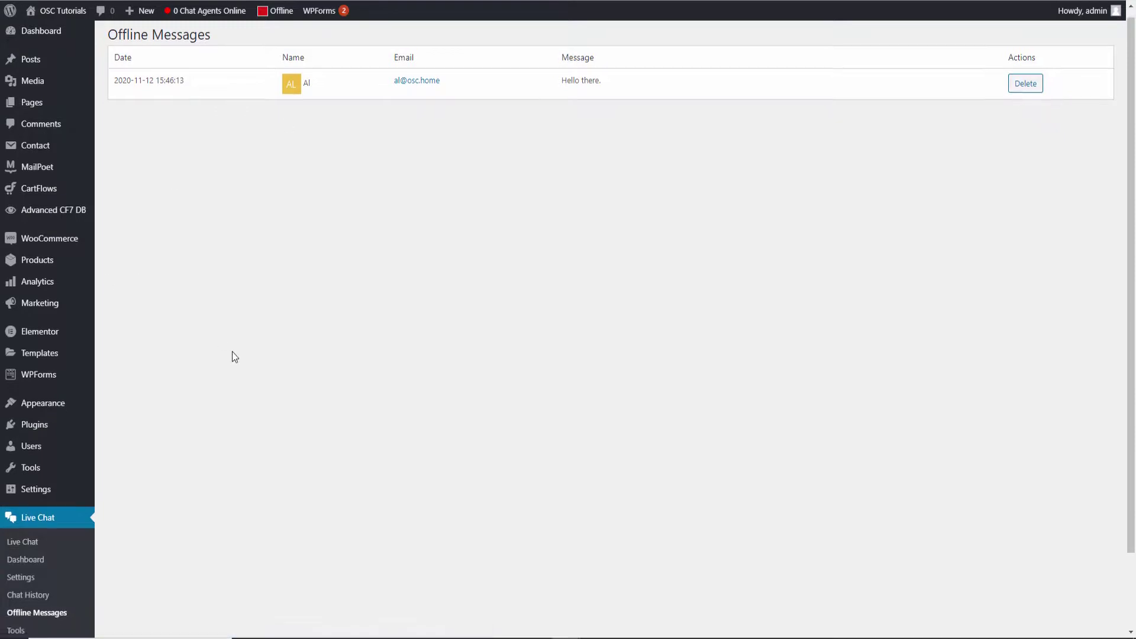
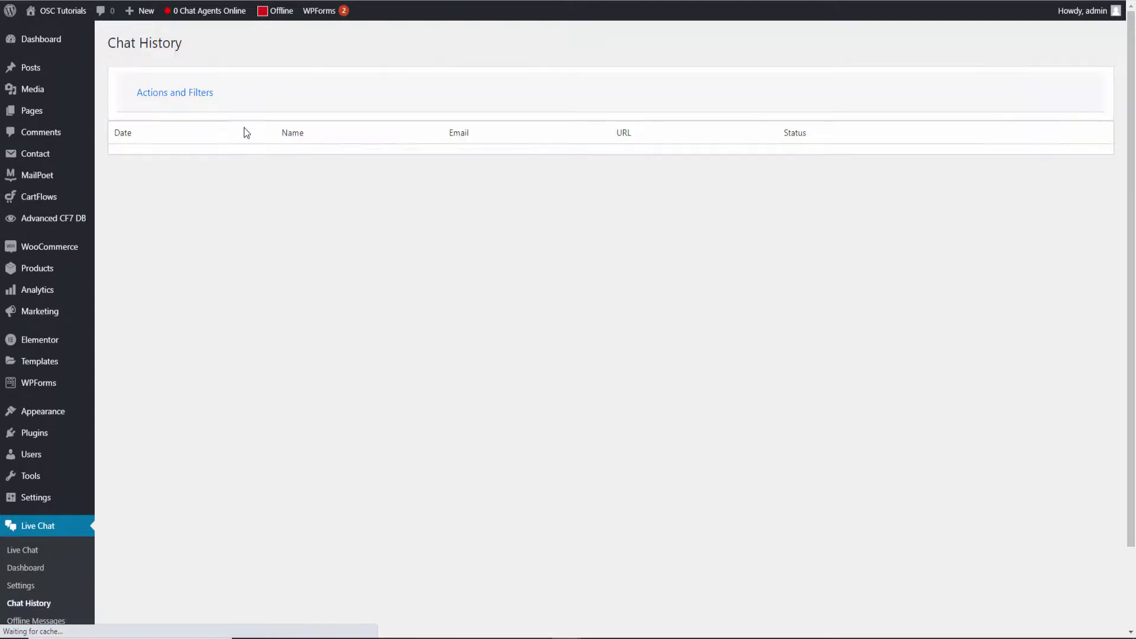
Expand Actions and Filters on Chat History to show the email address and status filters
left_click(142, 95)
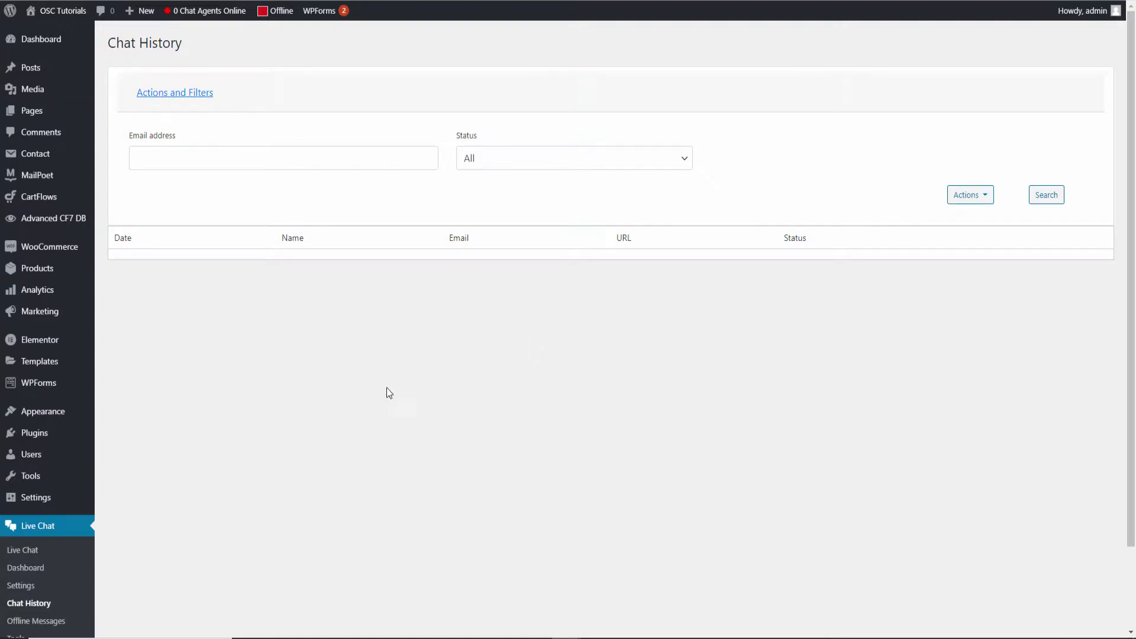
scroll(424, 376, "down", 2)
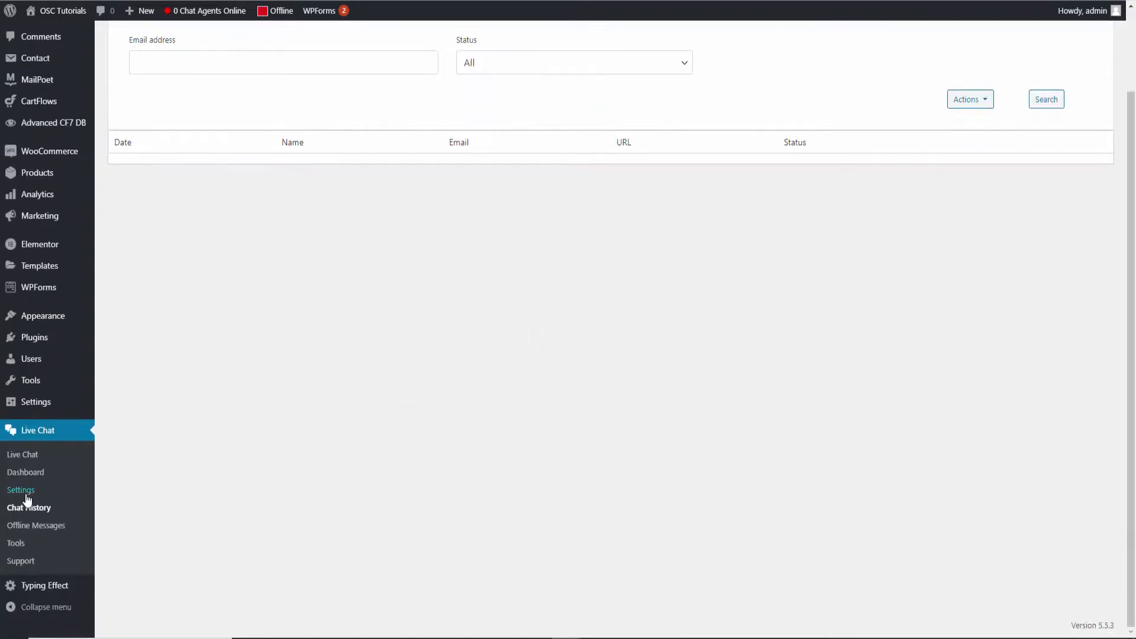
In Live Chat General Settings, switch Chat enabled to No and back to Yes
left_click(26, 495)
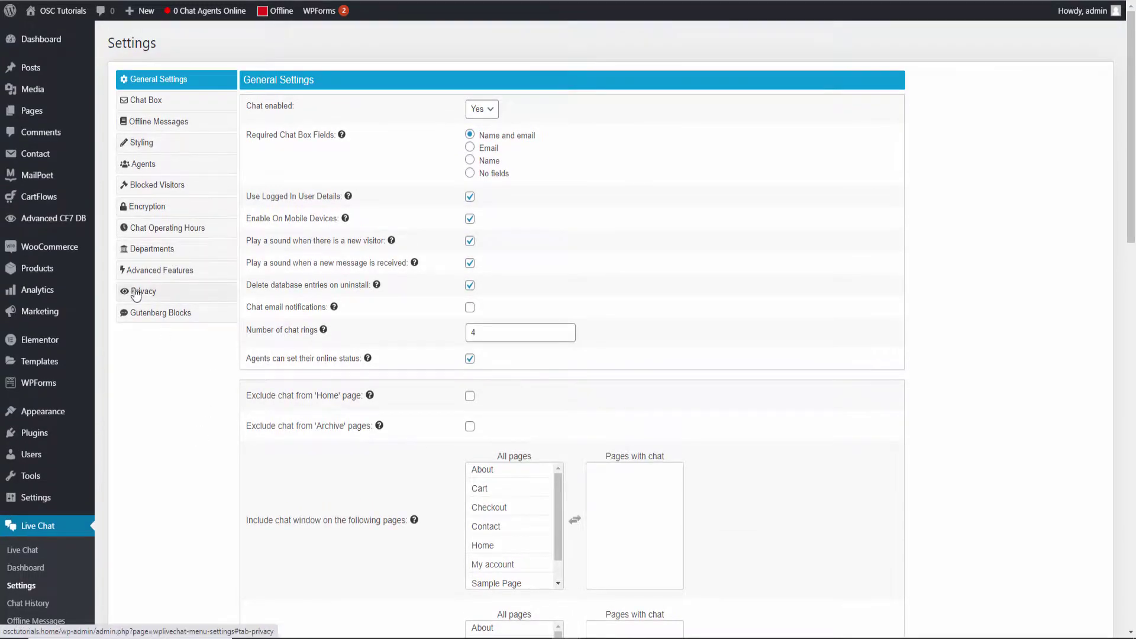
left_click(480, 112)
left_click(481, 137)
left_click(484, 108)
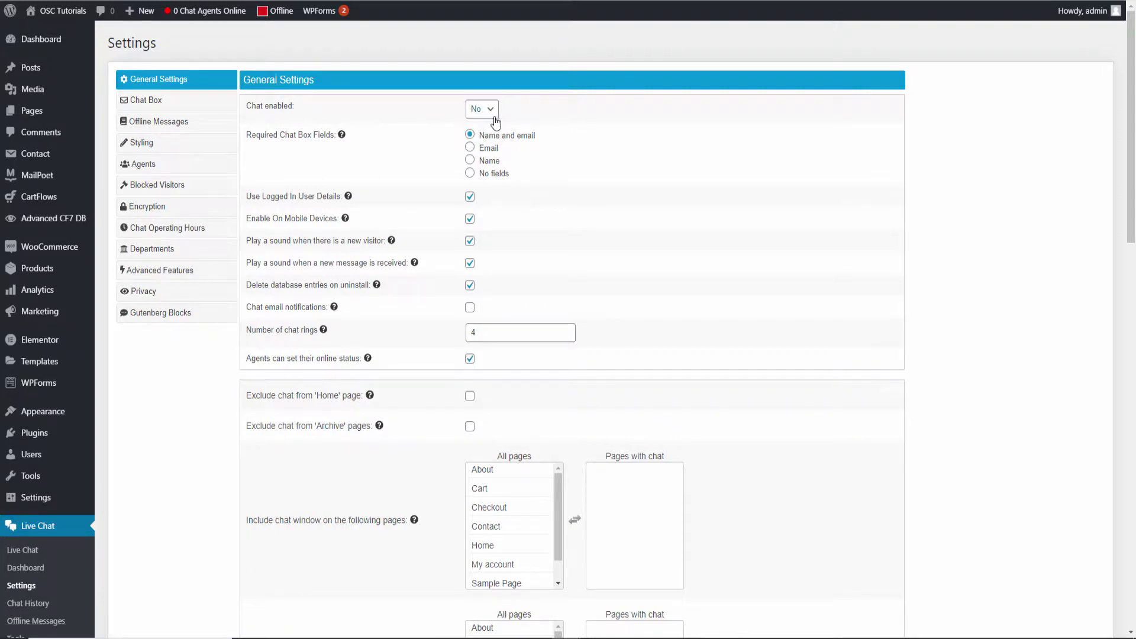
left_click(477, 124)
Switch over to the site's front-end browser window
left_click(326, 68)
key("alt+Tab")
key("alt+Tab")
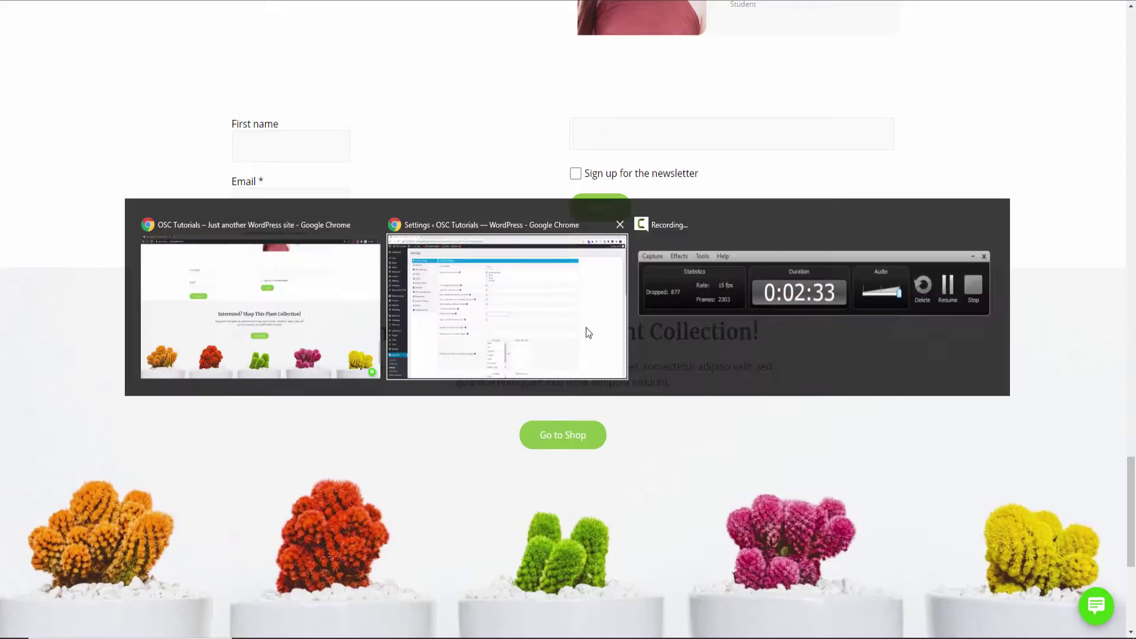
Reload the OSC Tutorials front page and open the chat panel's Name and Email prompt
left_click(585, 328)
key("alt+Tab")
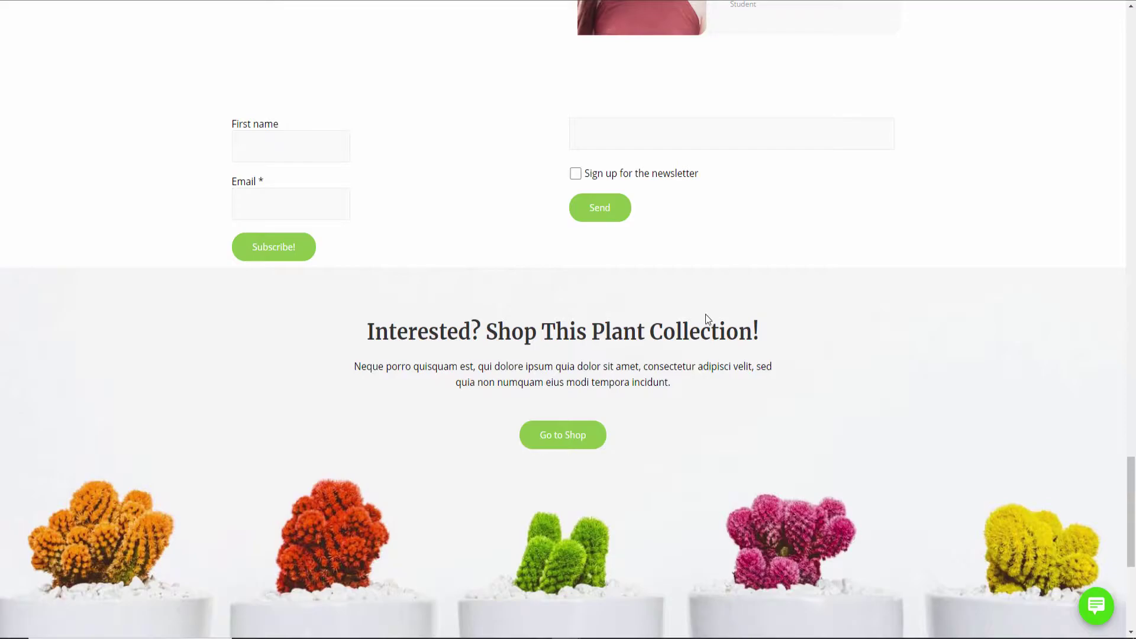
key("F5")
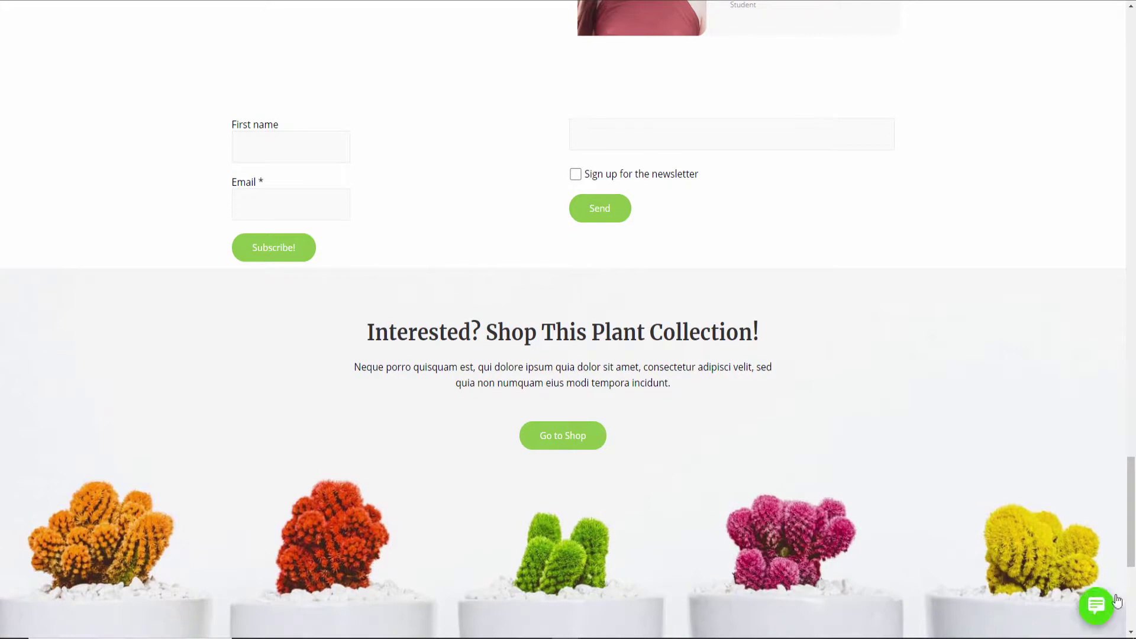
left_click(1082, 612)
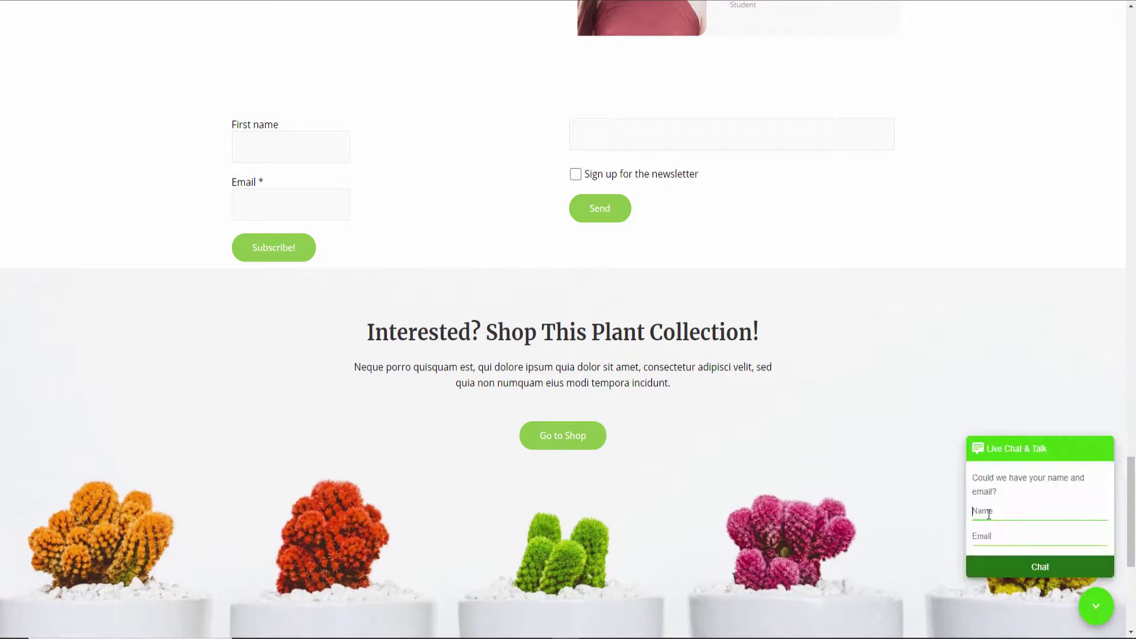
left_click(983, 534)
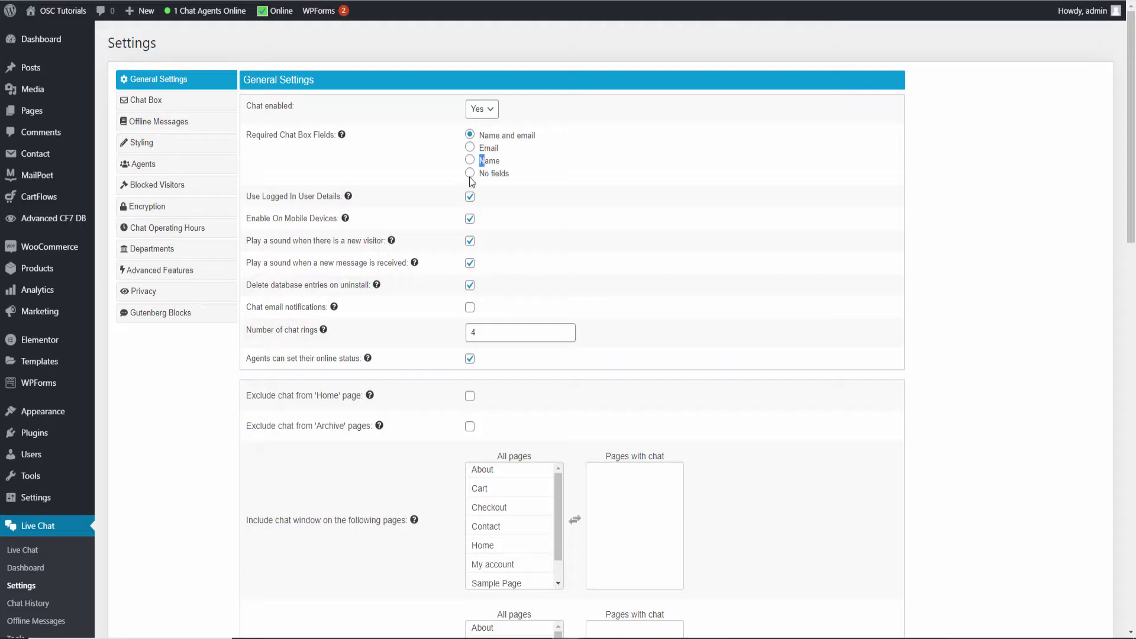
Set Required Chat Box Fields to Email only, after trying Name and No fields
left_click(470, 159)
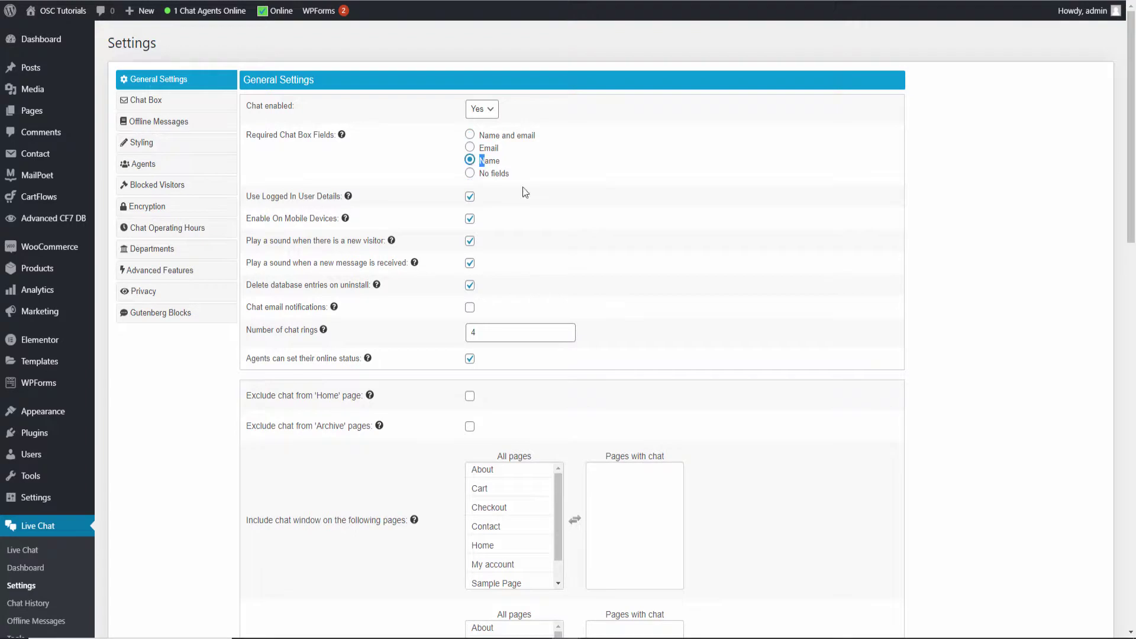
left_click(470, 148)
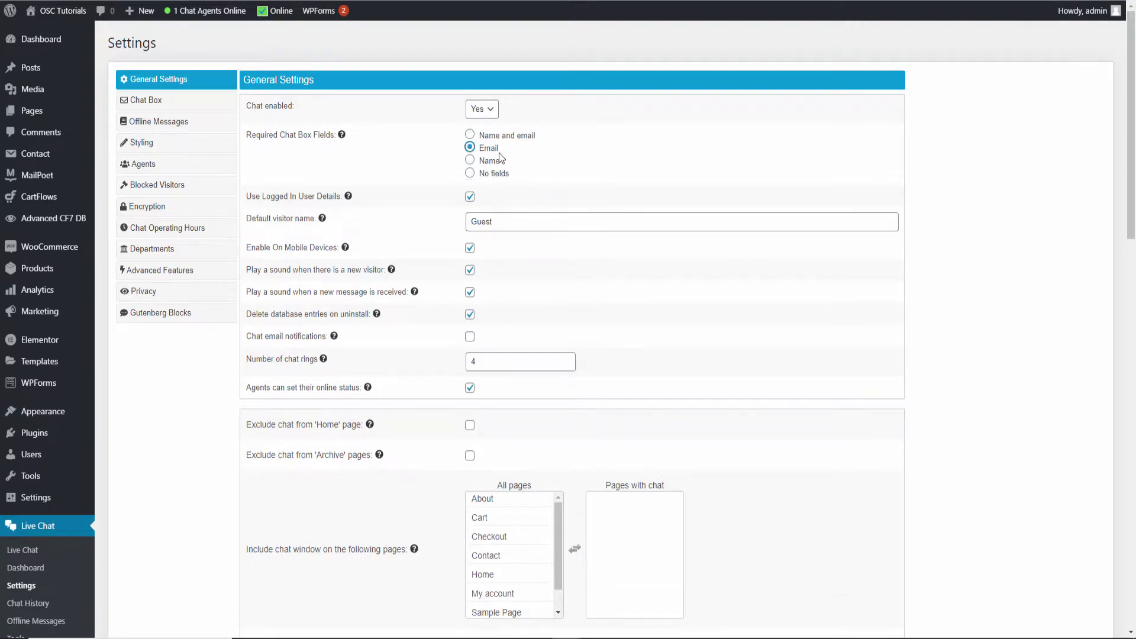
left_click(471, 173)
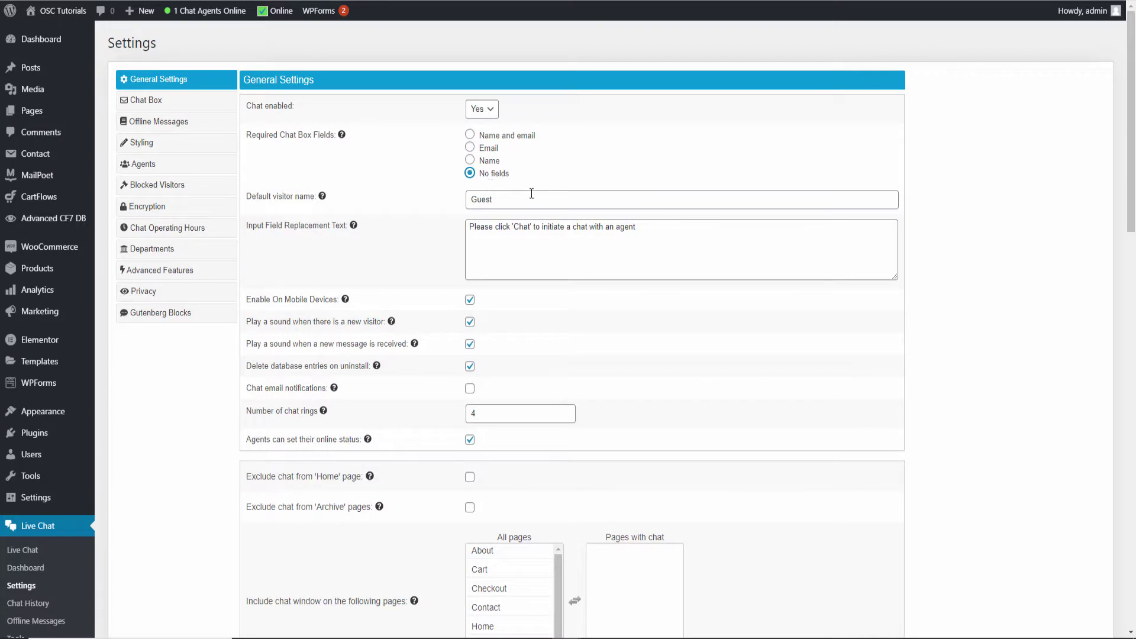
left_click(470, 147)
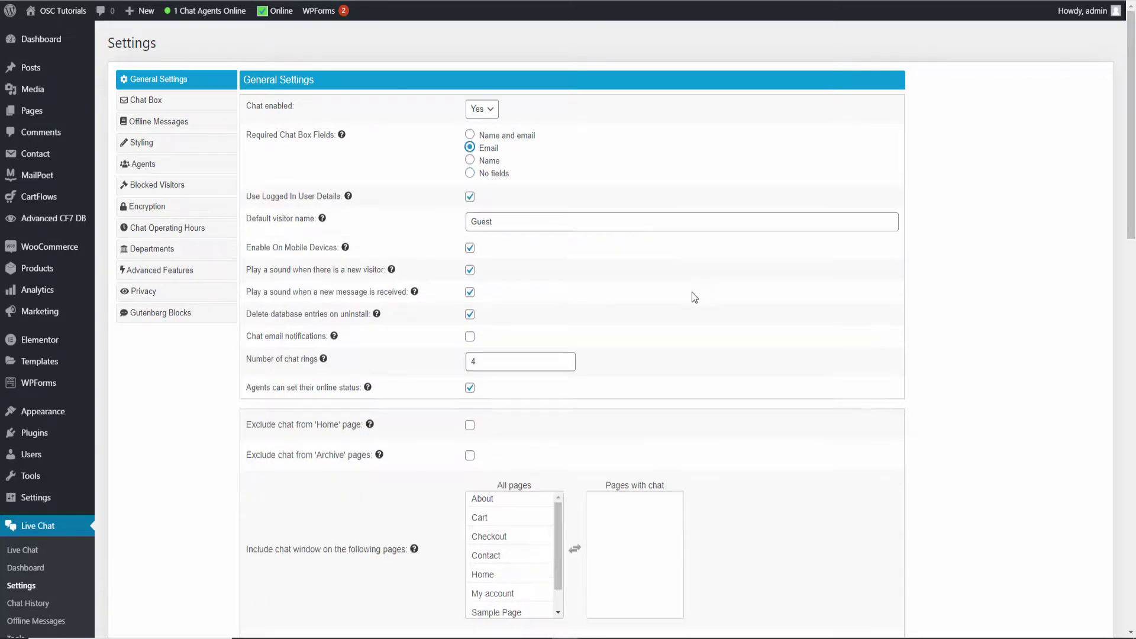
scroll(721, 299, "down", 1)
scroll(721, 298, "down", 18)
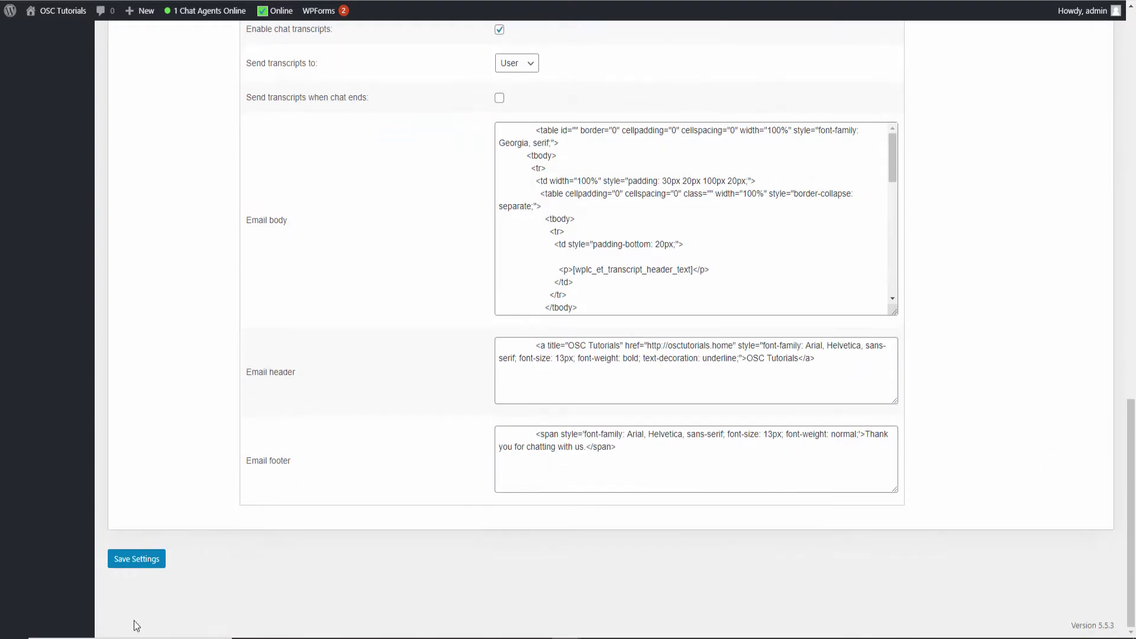
scroll(304, 581, "up", 20)
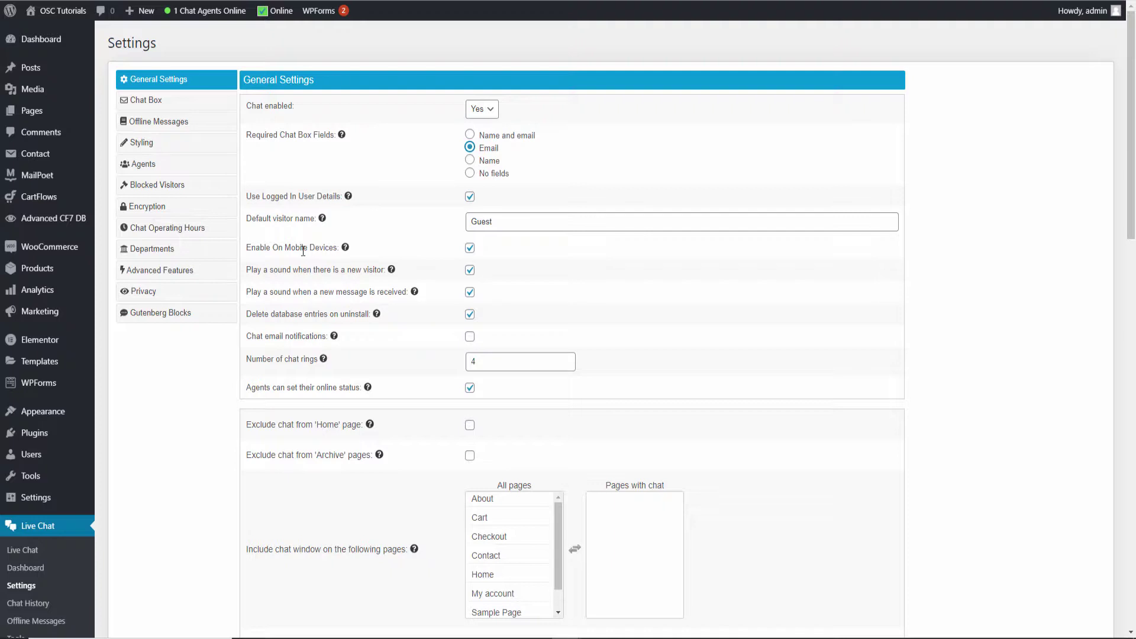
Toggle the show-on-mobile option and the delete-data-on-uninstall checkbox off and back
left_click(469, 249)
scroll(566, 326, "down", 15)
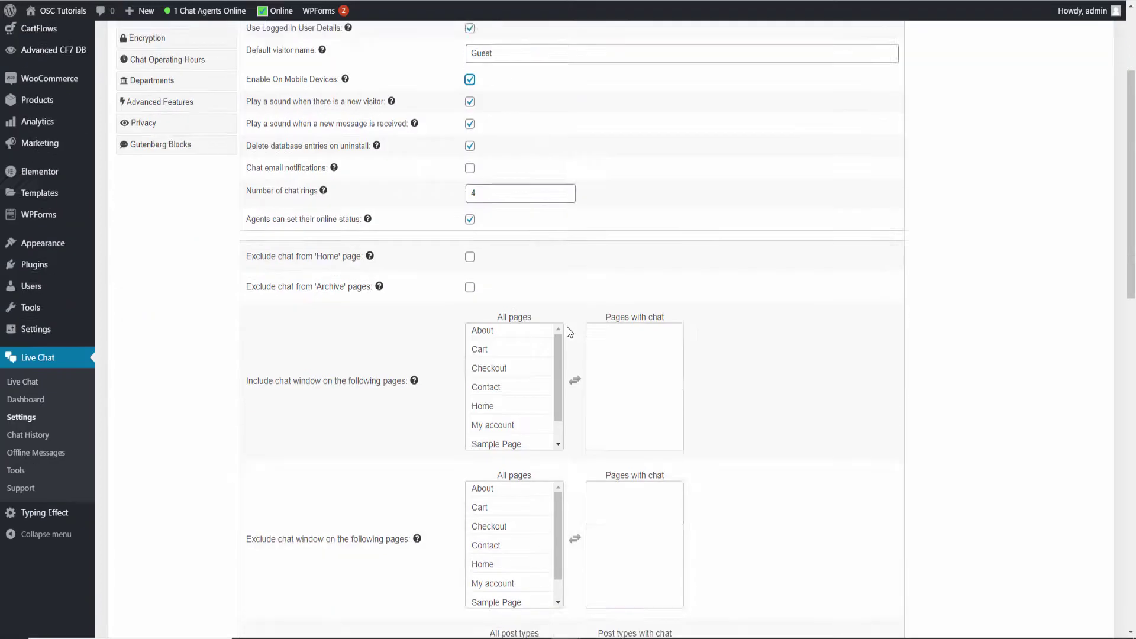
scroll(574, 334, "down", 4)
scroll(579, 325, "up", 20)
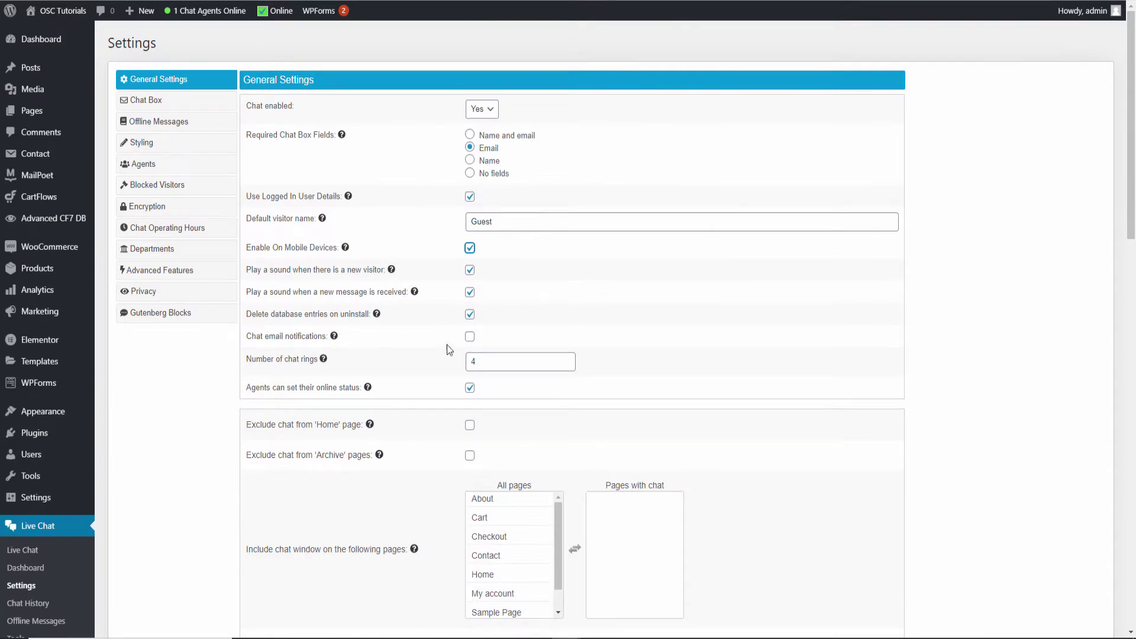
left_click(470, 316)
left_click(470, 315)
Tick Chat email notifications and scroll down to the page include/exclude lists
left_click(469, 337)
scroll(721, 361, "down", 2)
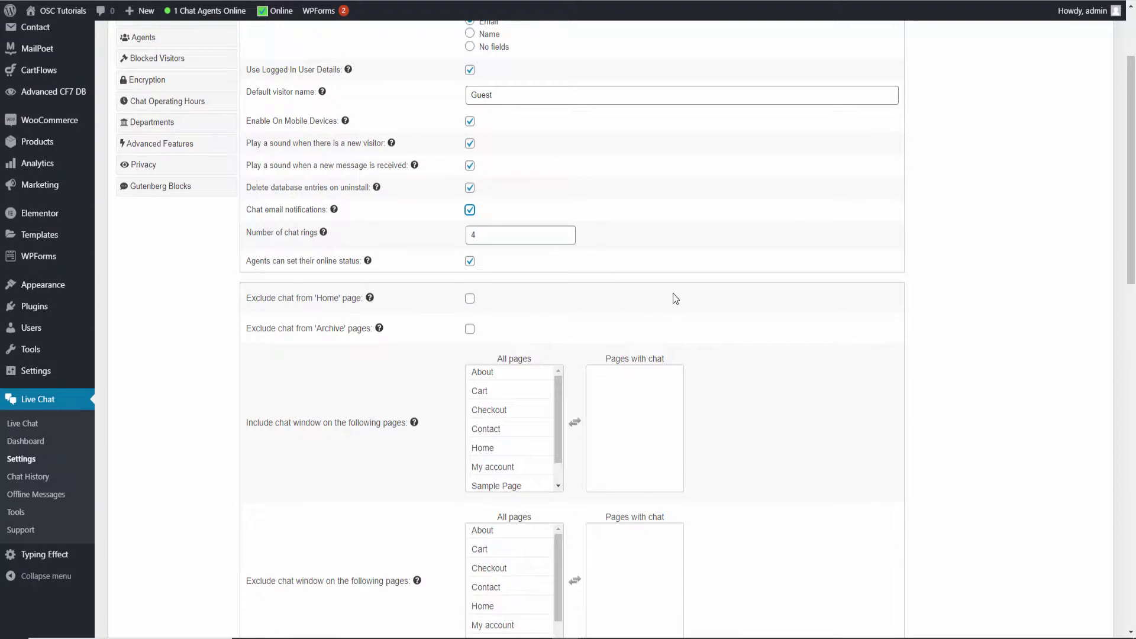
scroll(672, 293, "down", 3)
scroll(368, 260, "up", 2)
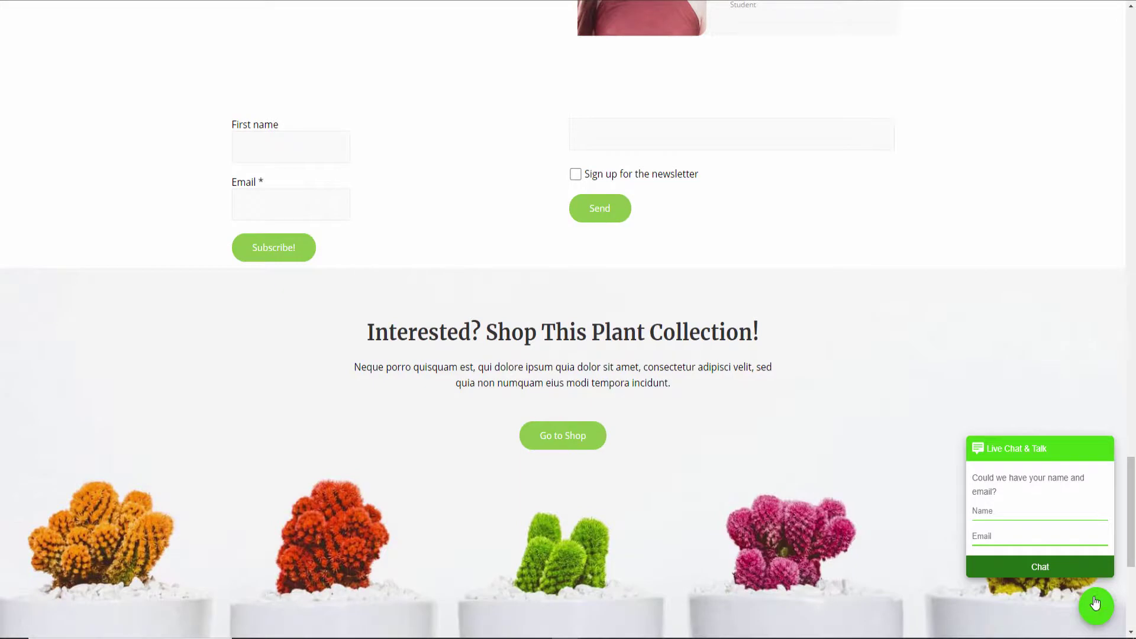
left_click(1095, 604)
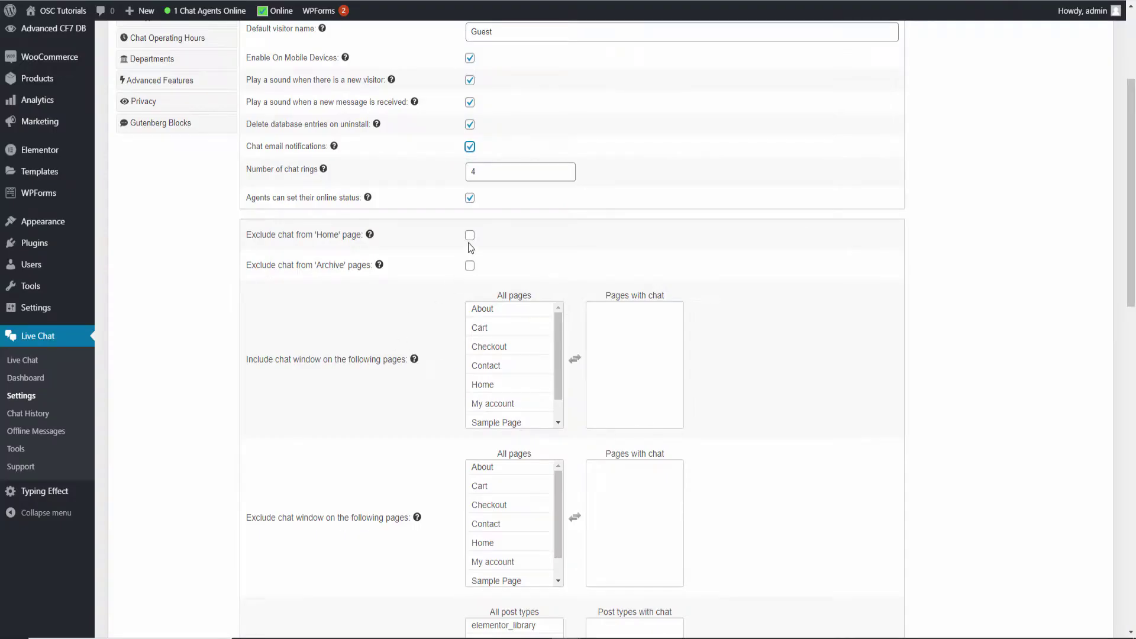
scroll(729, 343, "down", 2)
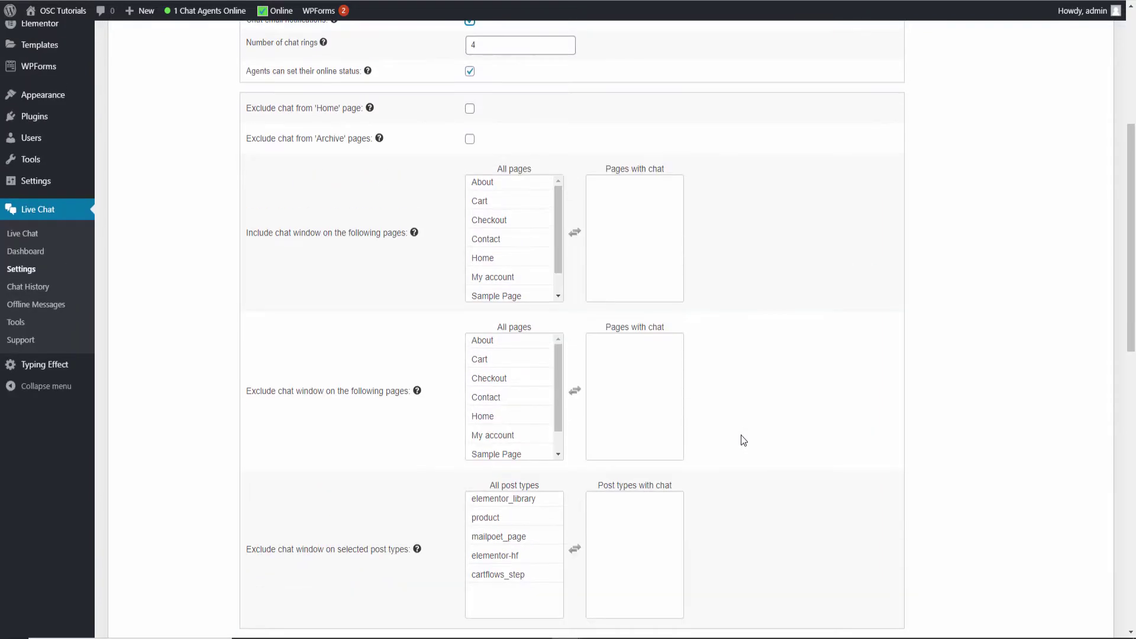
scroll(736, 438, "down", 5)
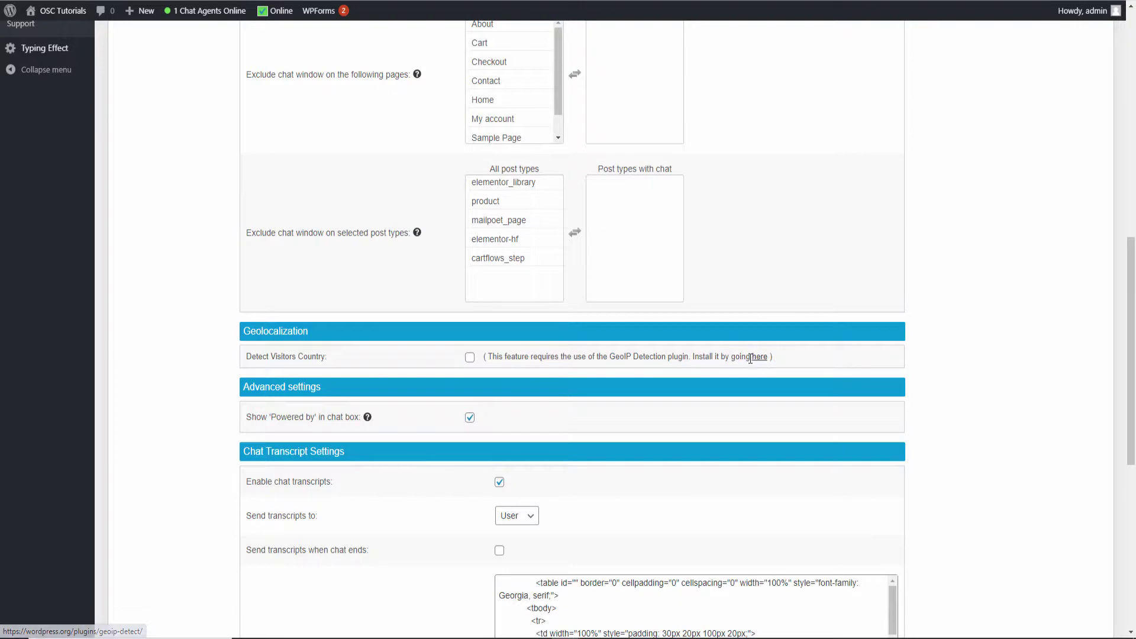
scroll(719, 406, "down", 2)
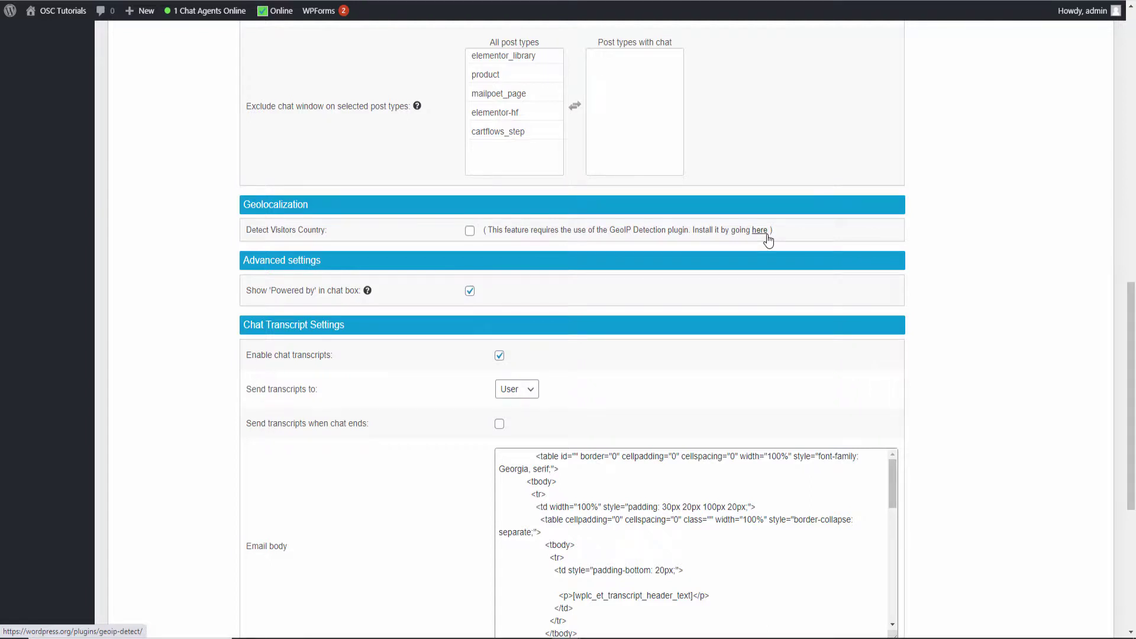
scroll(683, 225, "down", 1)
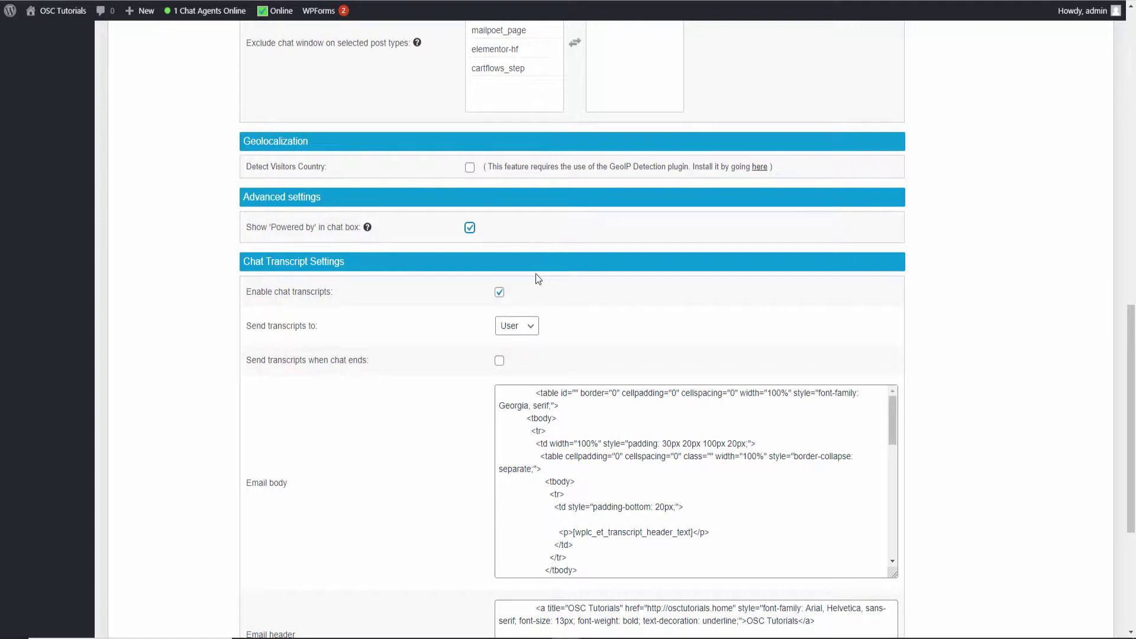
scroll(544, 274, "down", 1)
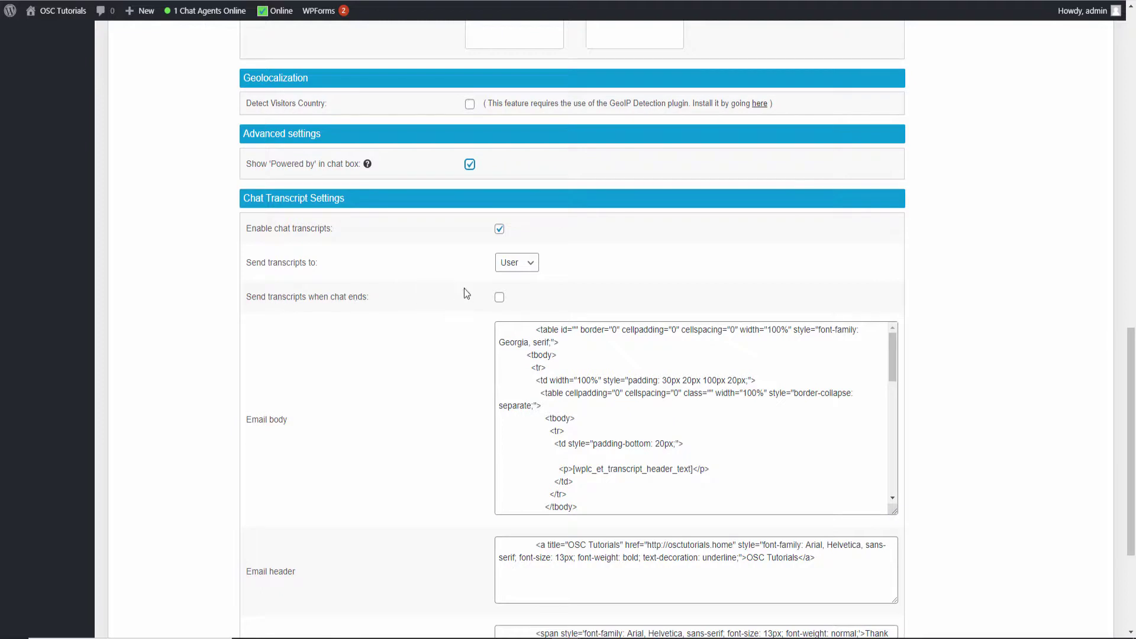
left_click(500, 303)
left_click(500, 303)
left_click(528, 266)
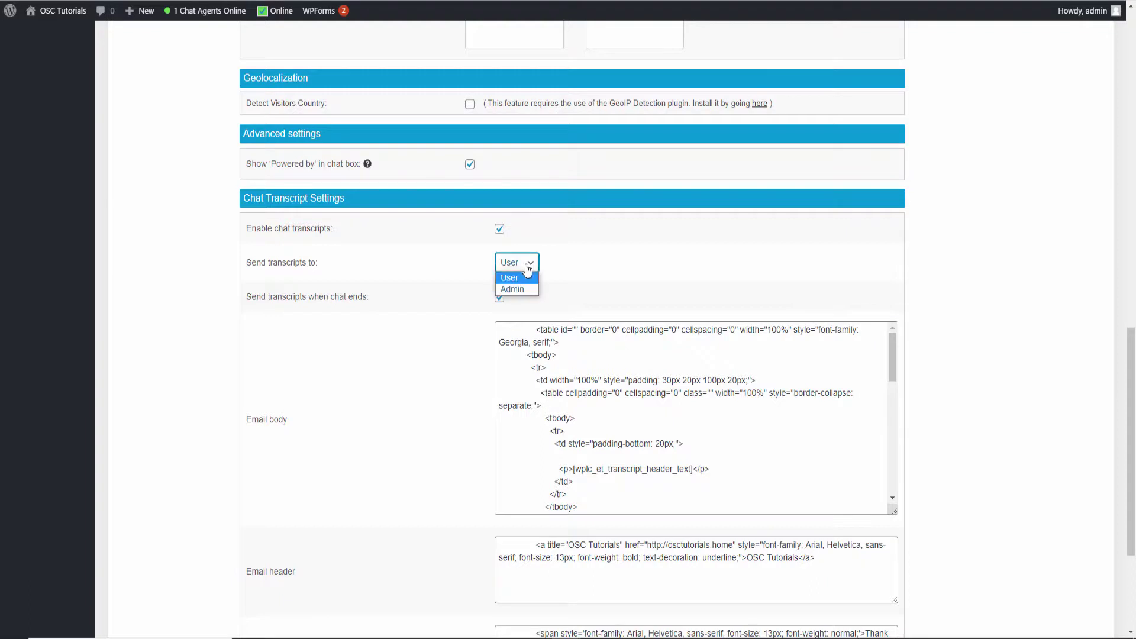
left_click(532, 263)
left_click(555, 280)
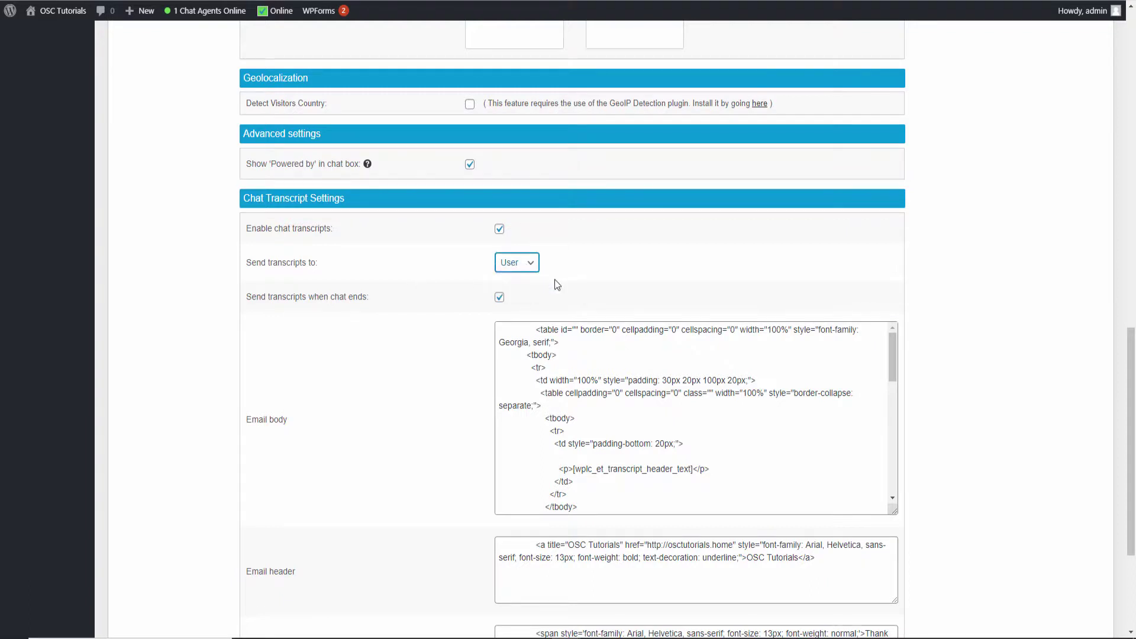
left_click(648, 280)
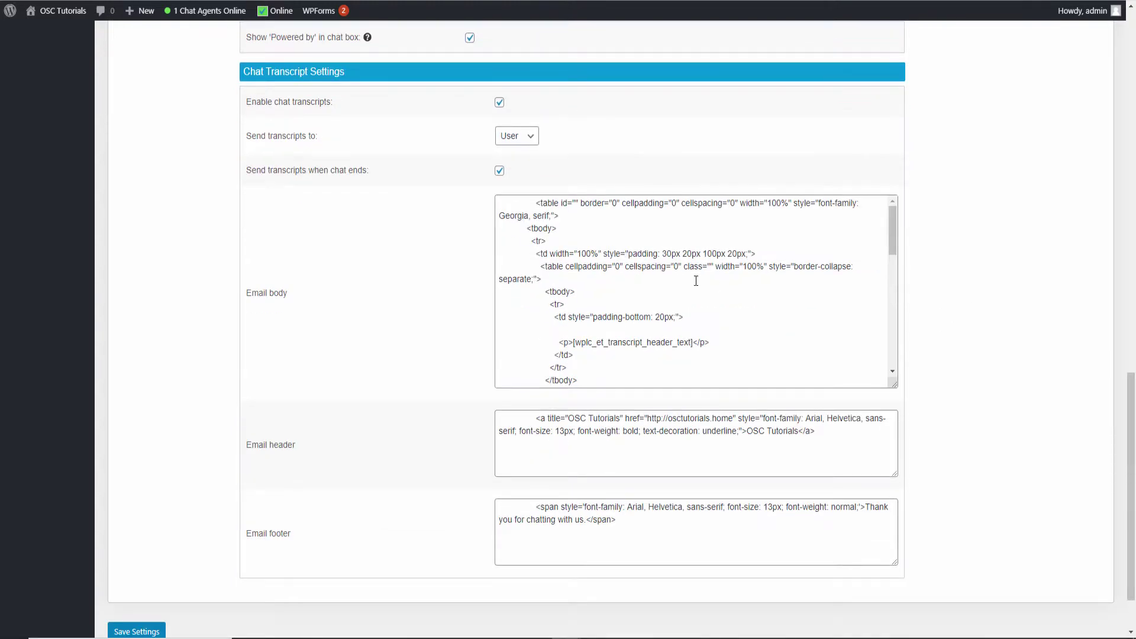
left_click_drag(891, 244, 880, 231)
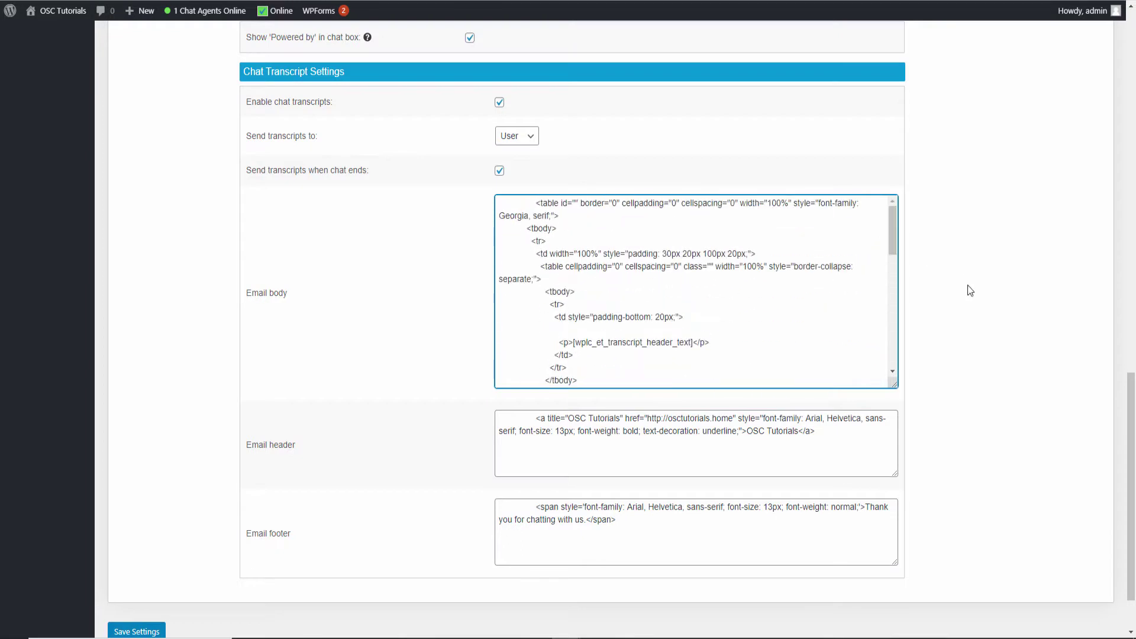
scroll(966, 287, "down", 1)
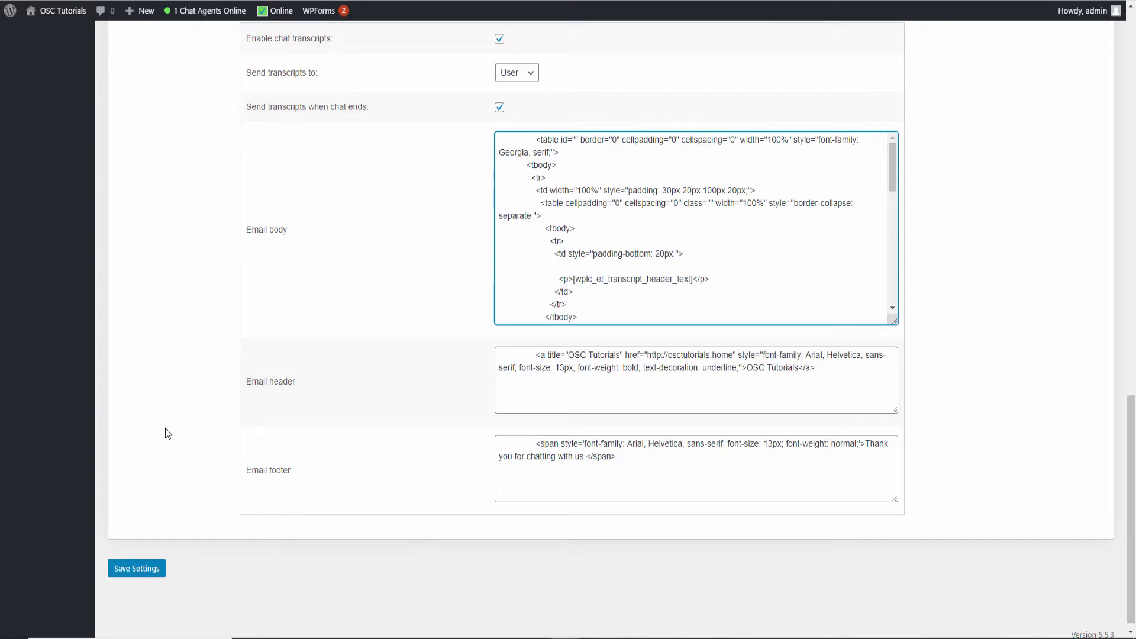
scroll(319, 181, "up", 15)
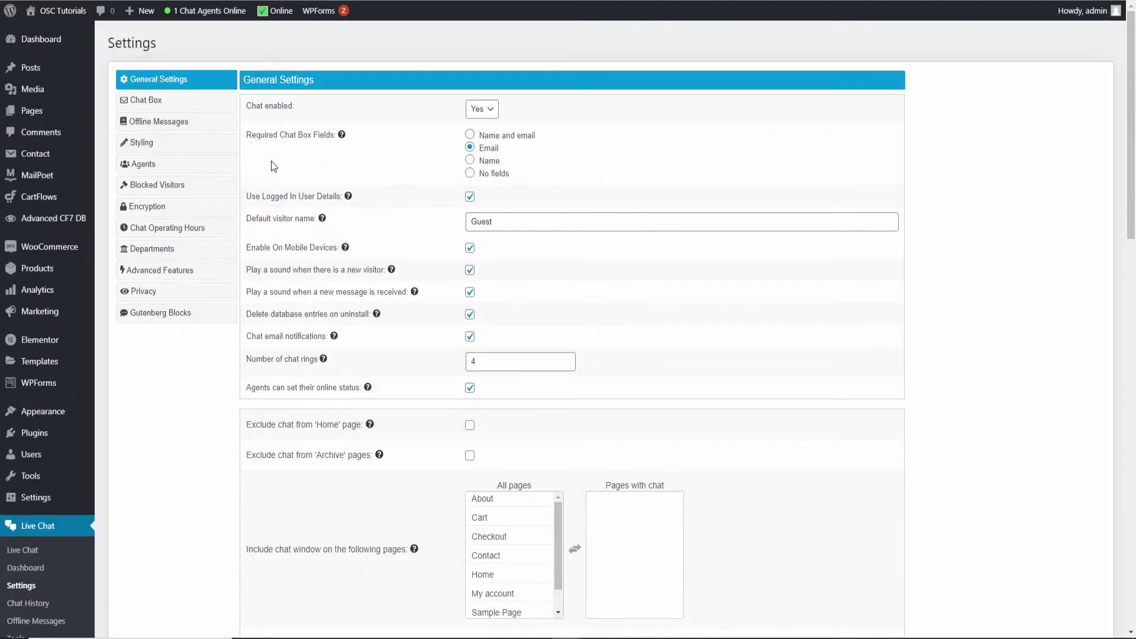
Open the Live Chat Chat Box settings tab and scroll through its options
left_click(155, 101)
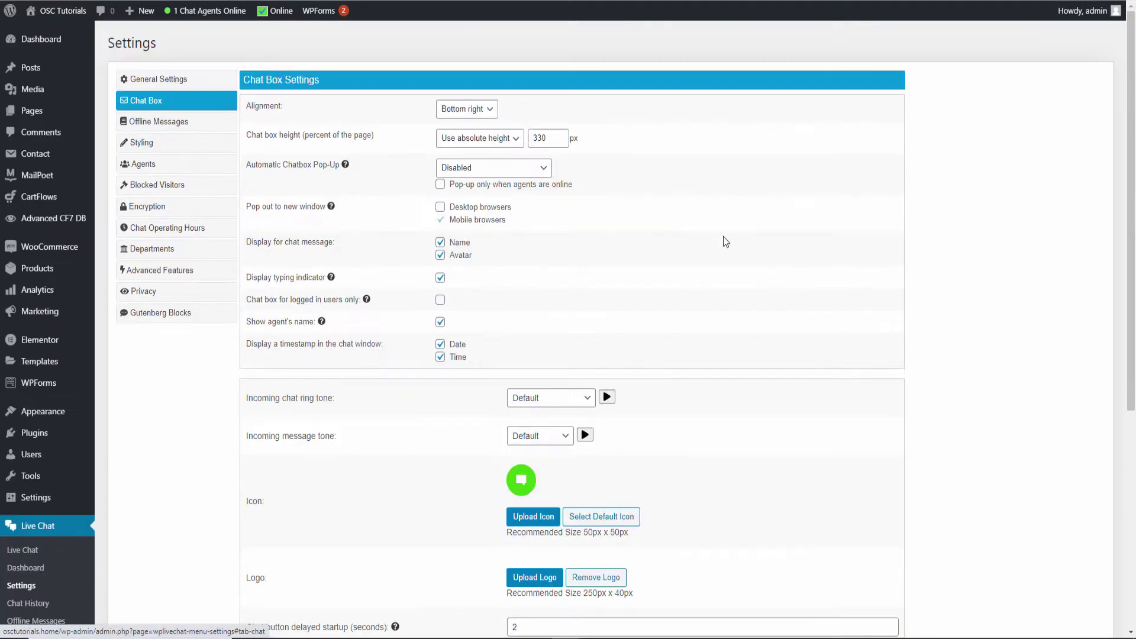
scroll(500, 225, "down", 4)
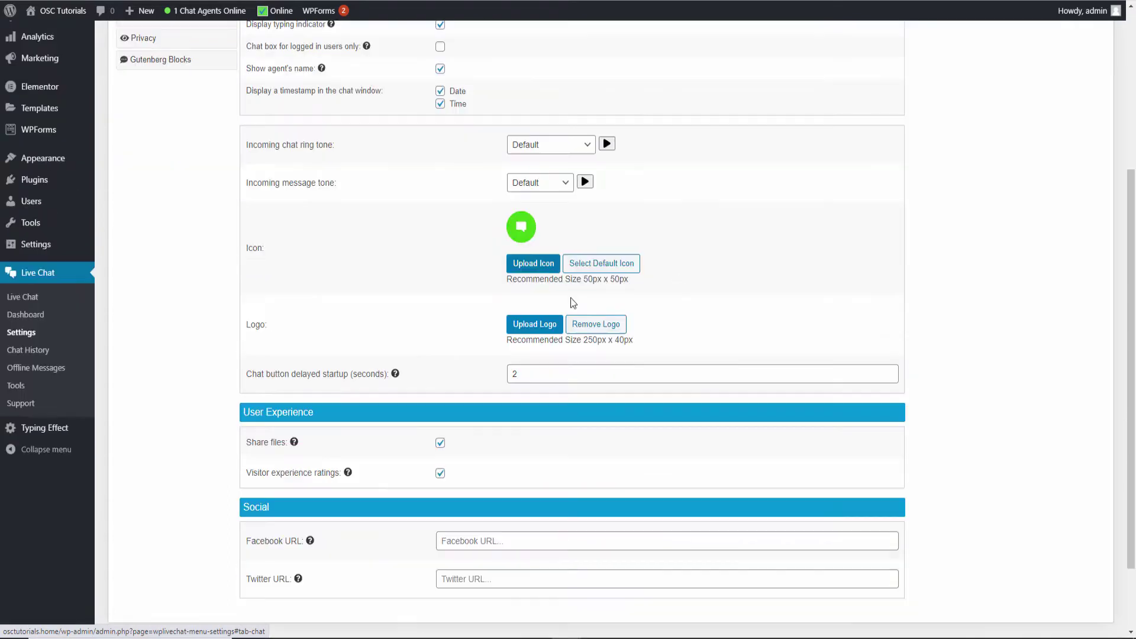
scroll(640, 248, "up", 4)
scroll(637, 246, "down", 6)
scroll(638, 245, "up", 3)
scroll(641, 249, "up", 3)
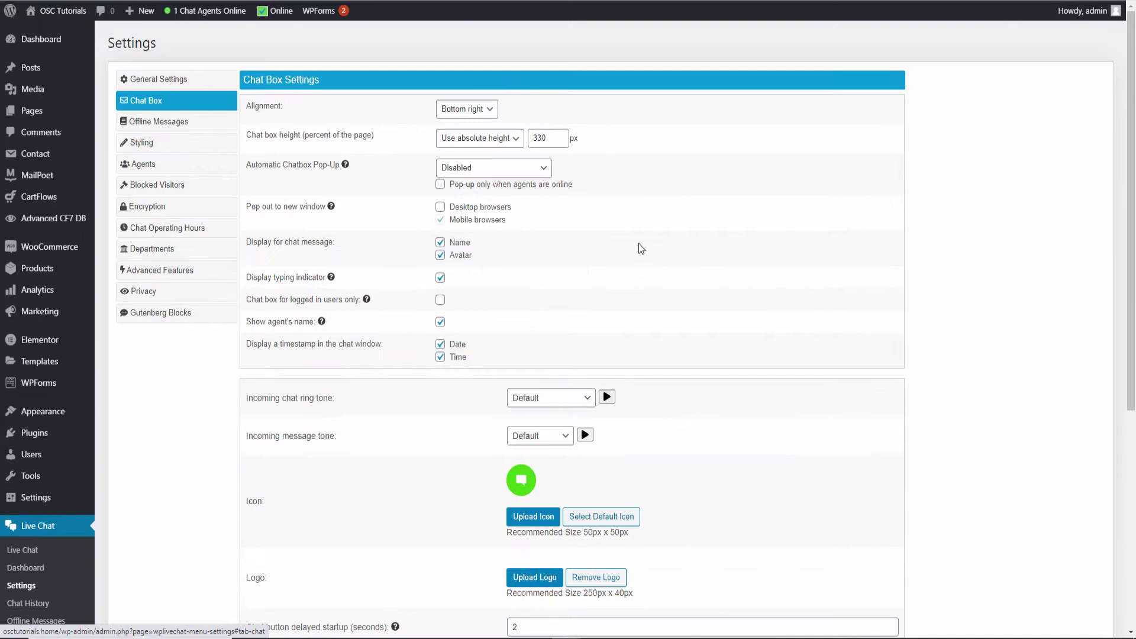
scroll(717, 278, "down", 3)
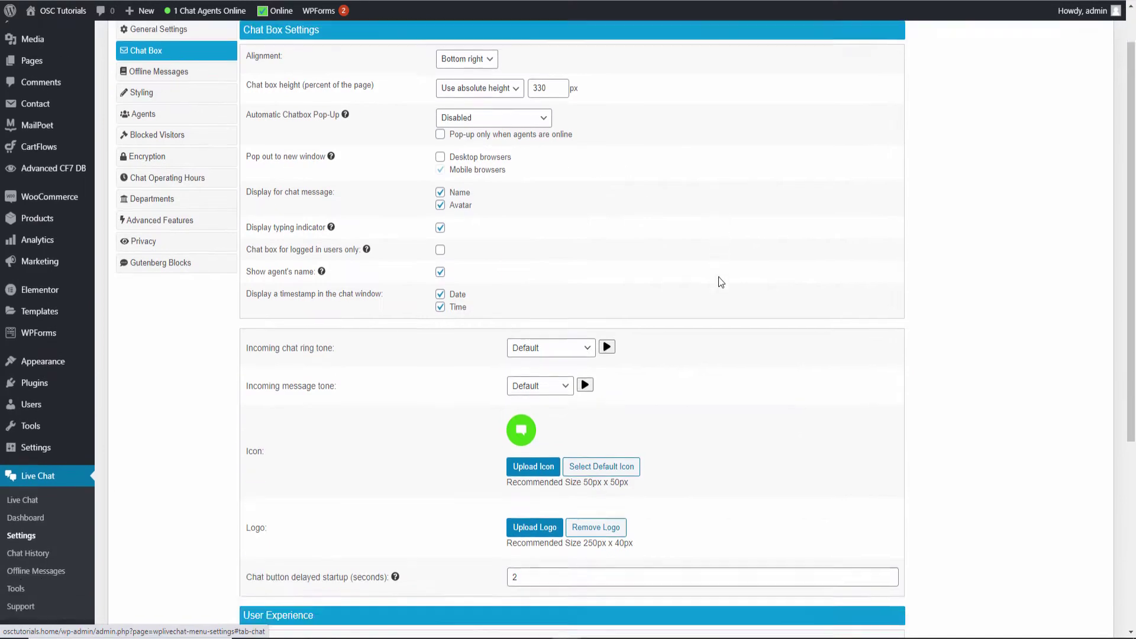
scroll(722, 276, "up", 3)
scroll(723, 273, "down", 6)
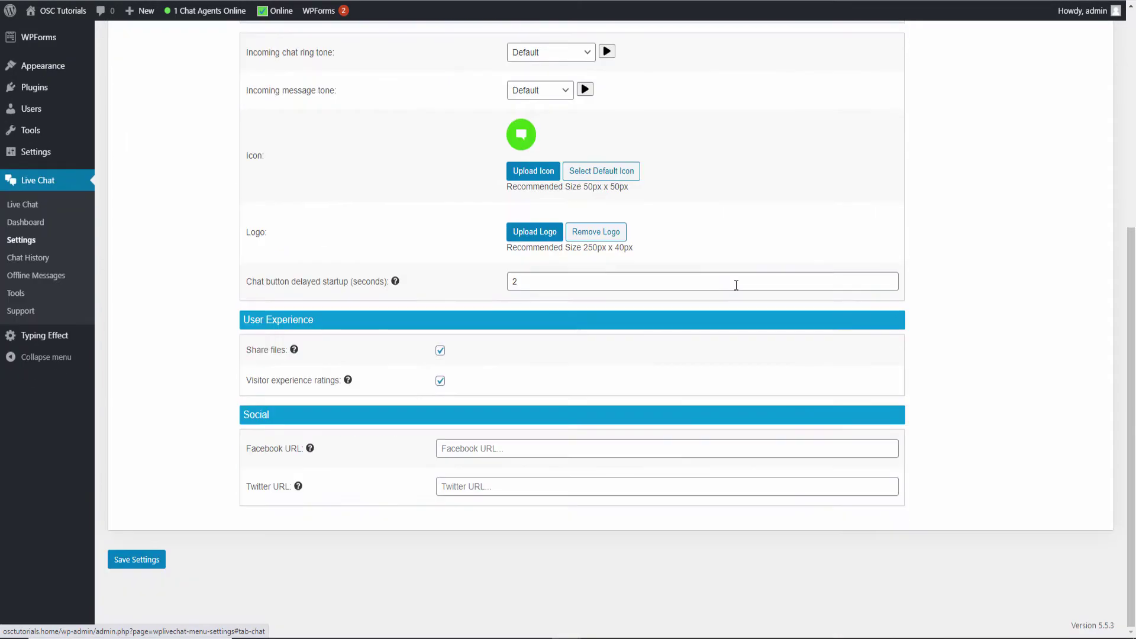
scroll(736, 285, "up", 5)
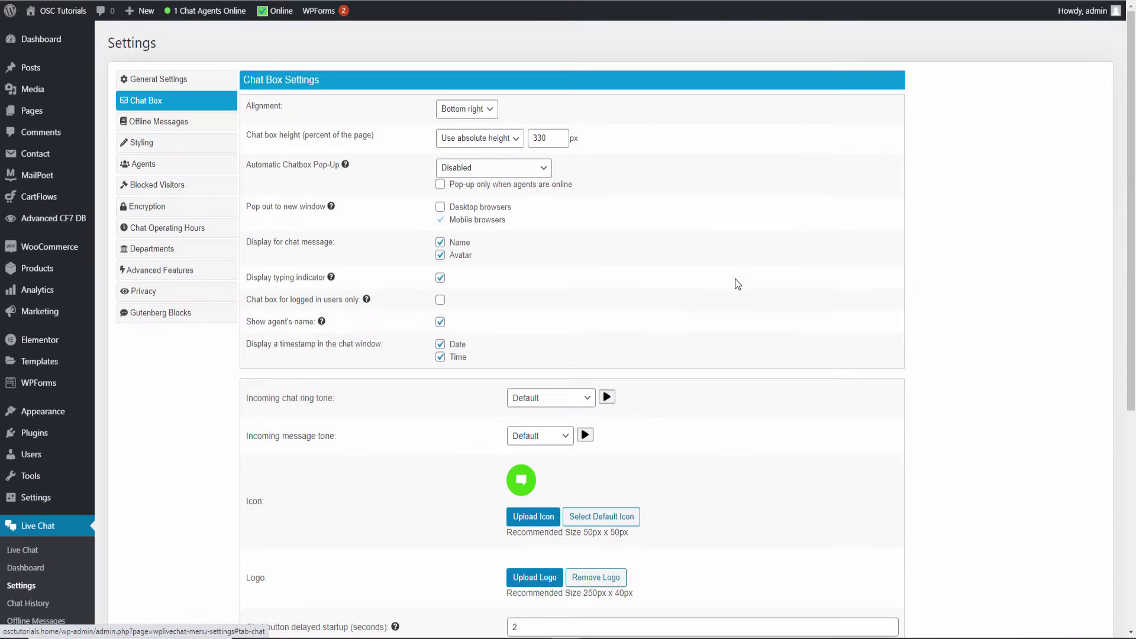
Change the chat box alignment from Bottom right to Bottom left
left_click(463, 111)
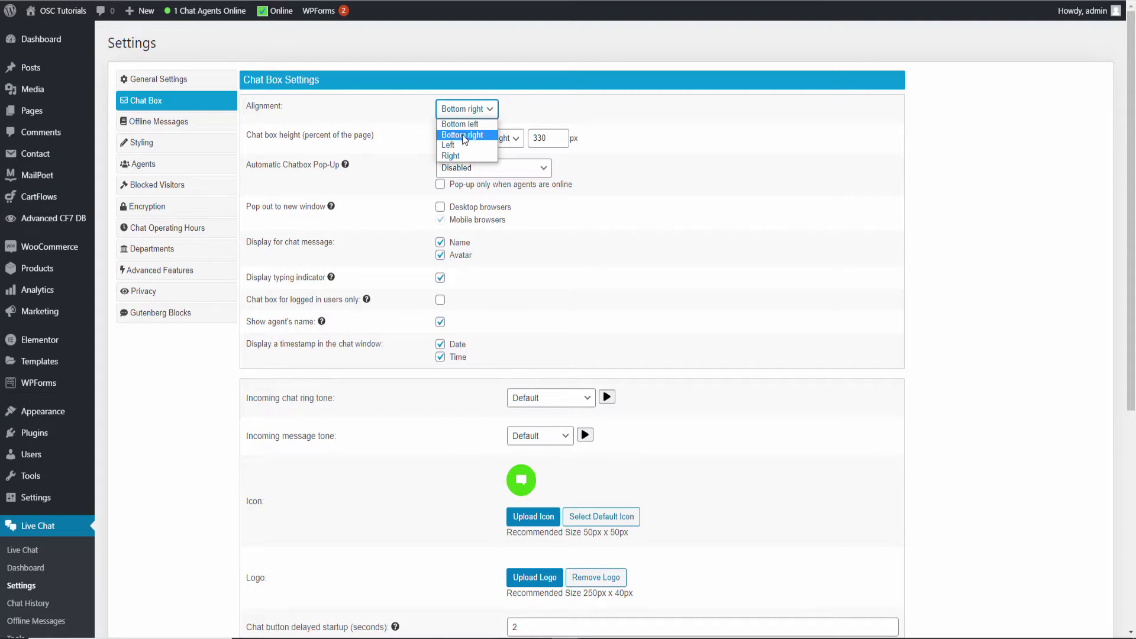
left_click(461, 124)
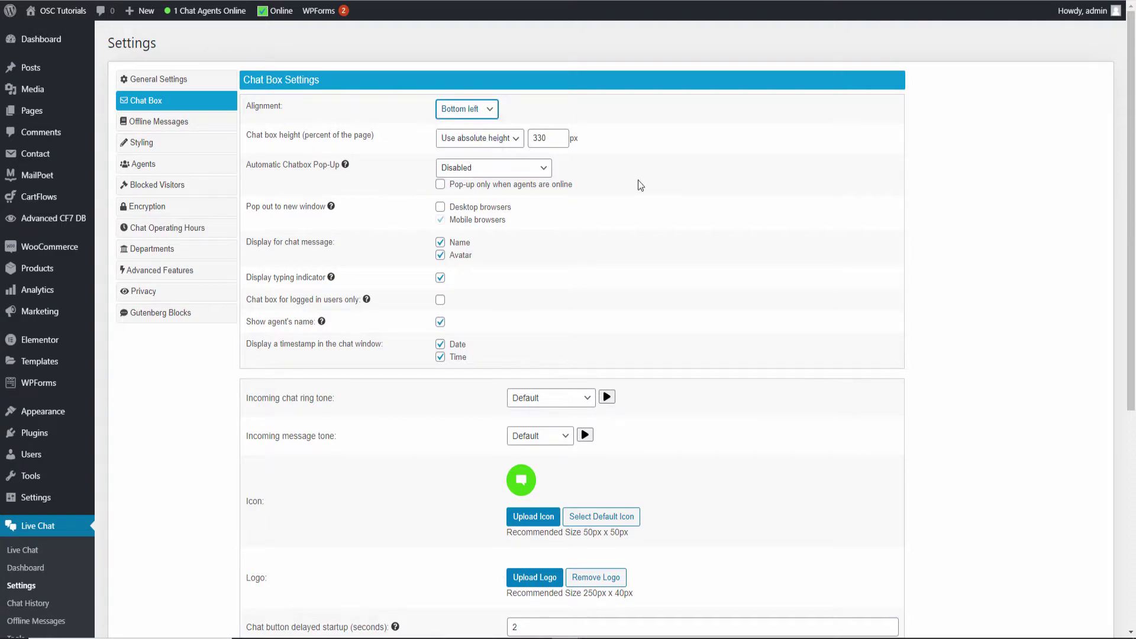
left_click(480, 109)
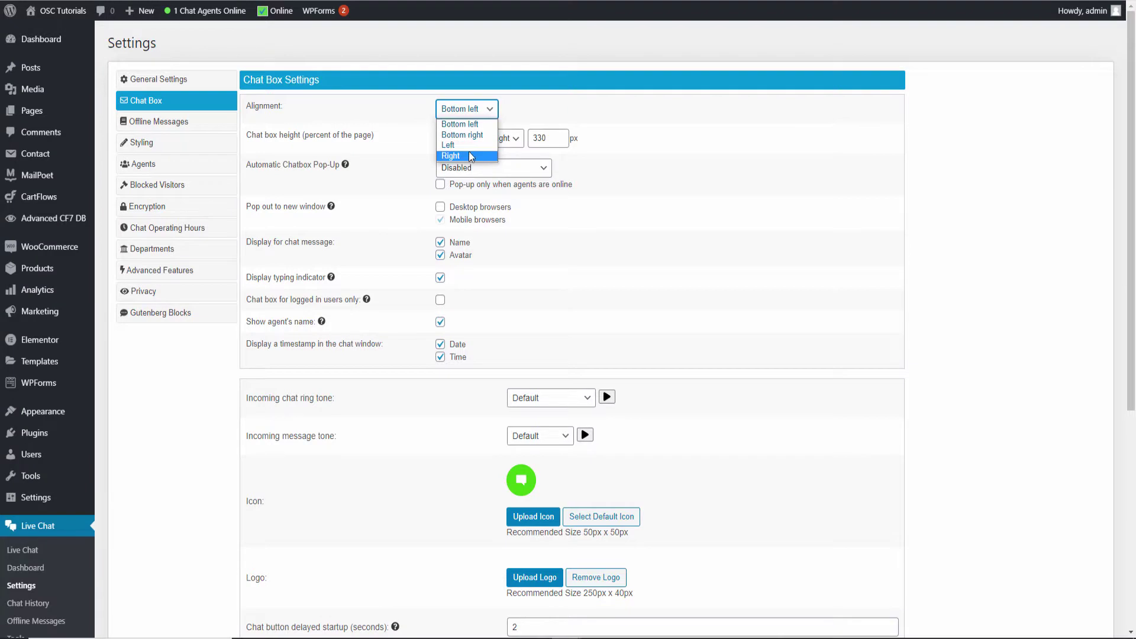
left_click(651, 200)
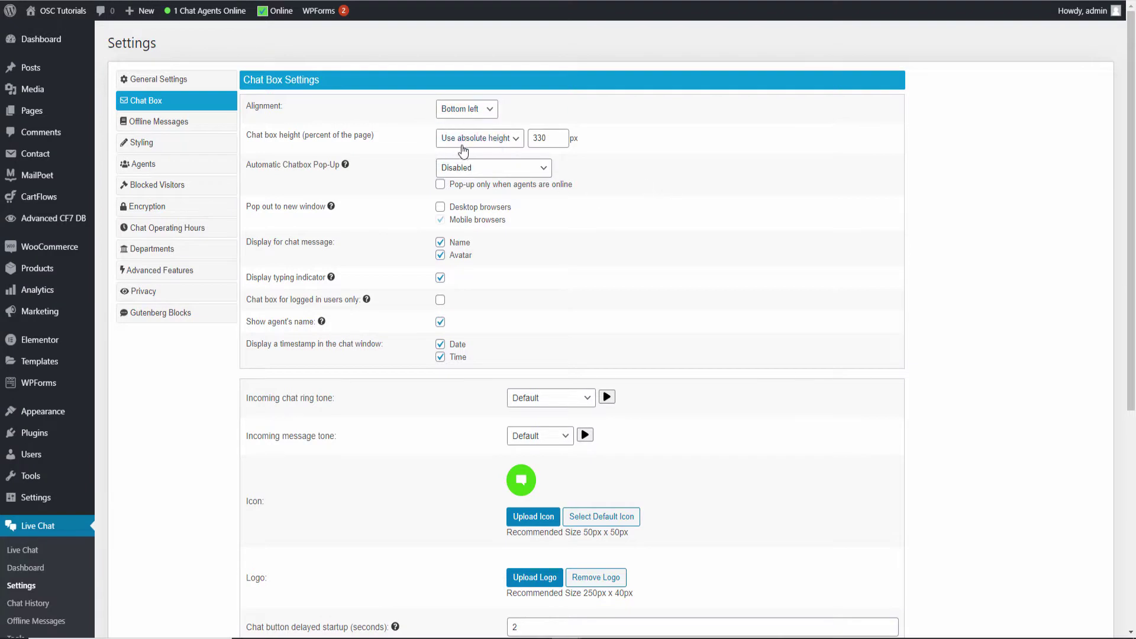
Check the chat box height and mobile pop-out options, then open and close the site's chat box
left_click(494, 146)
left_click(441, 220)
scroll(376, 253, "down", 2)
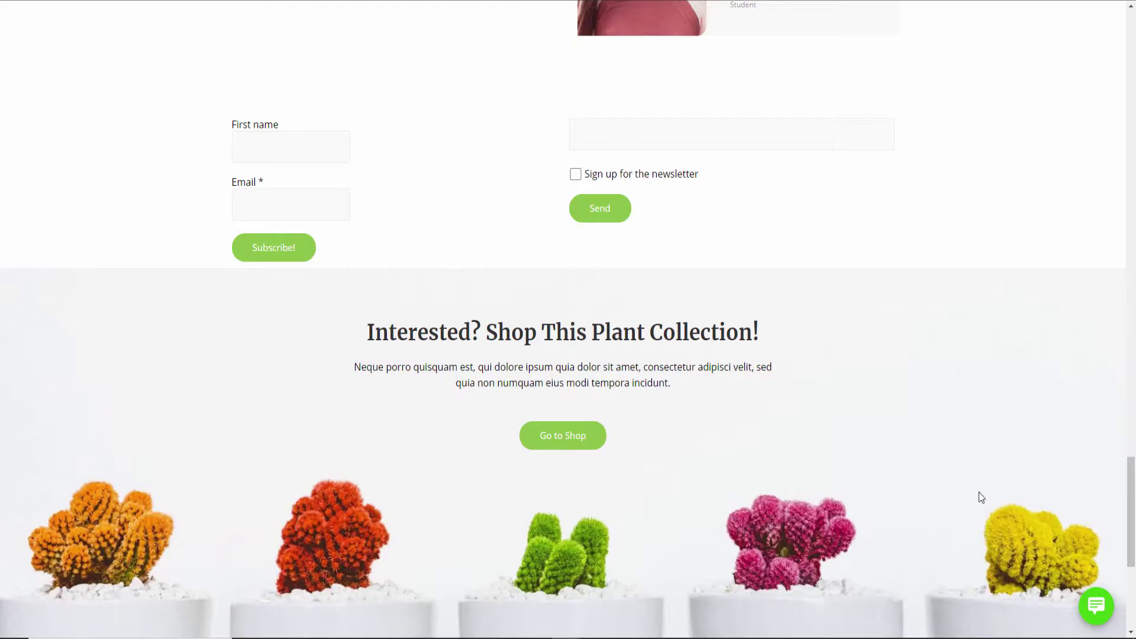
left_click(1102, 587)
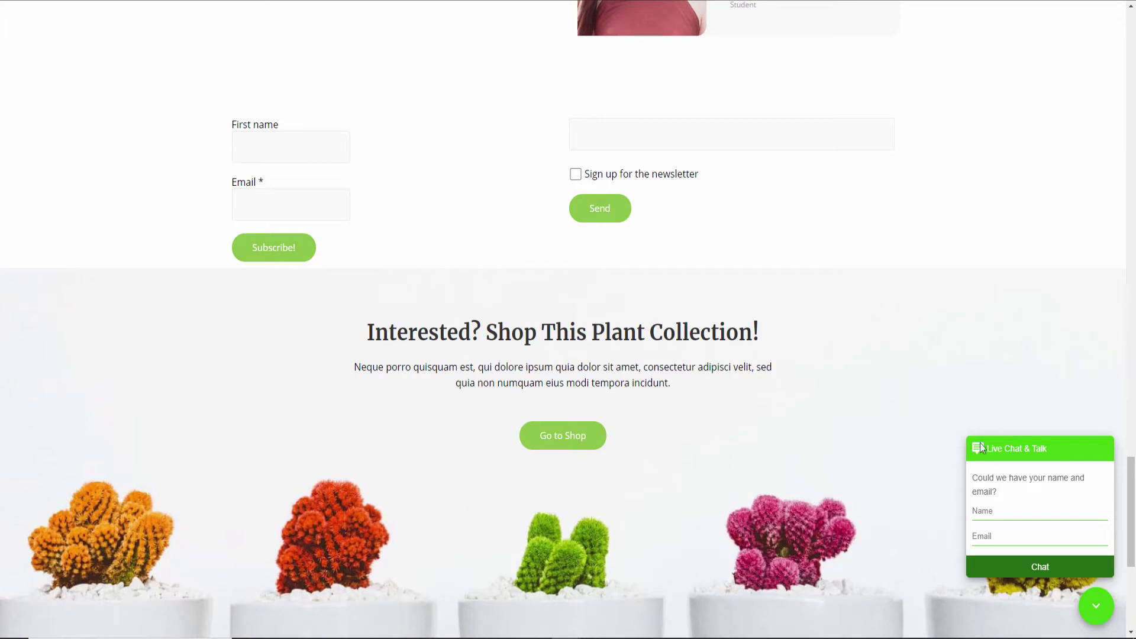
left_click(1096, 606)
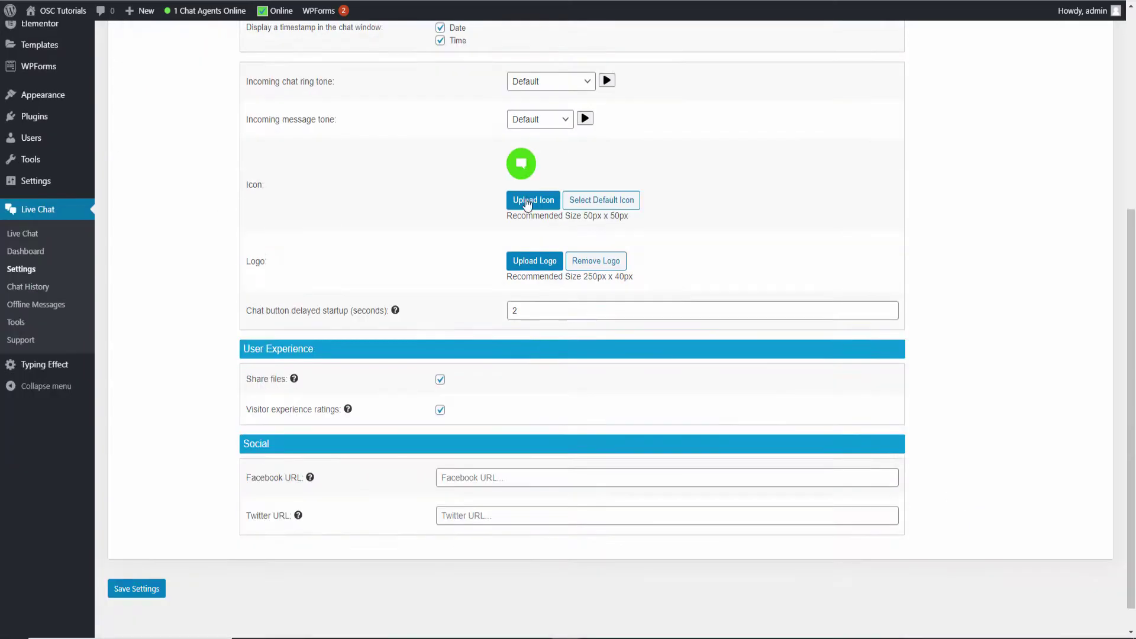
Choose the fifth built-in chat icon and save the Chat Box settings
left_click(521, 164)
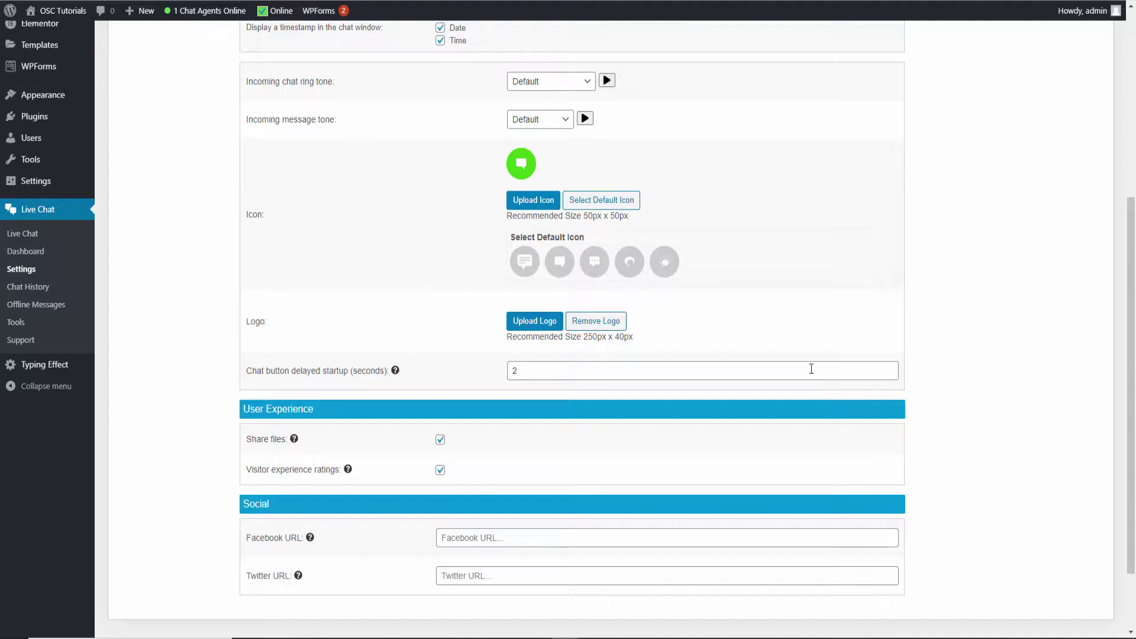
left_click(663, 262)
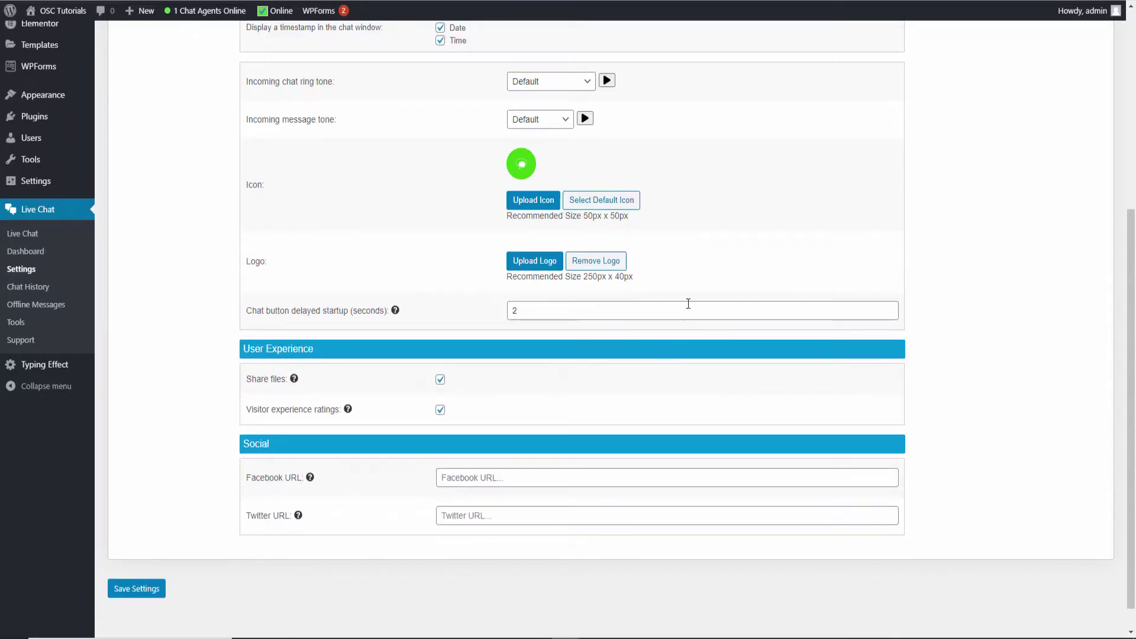
left_click(134, 588)
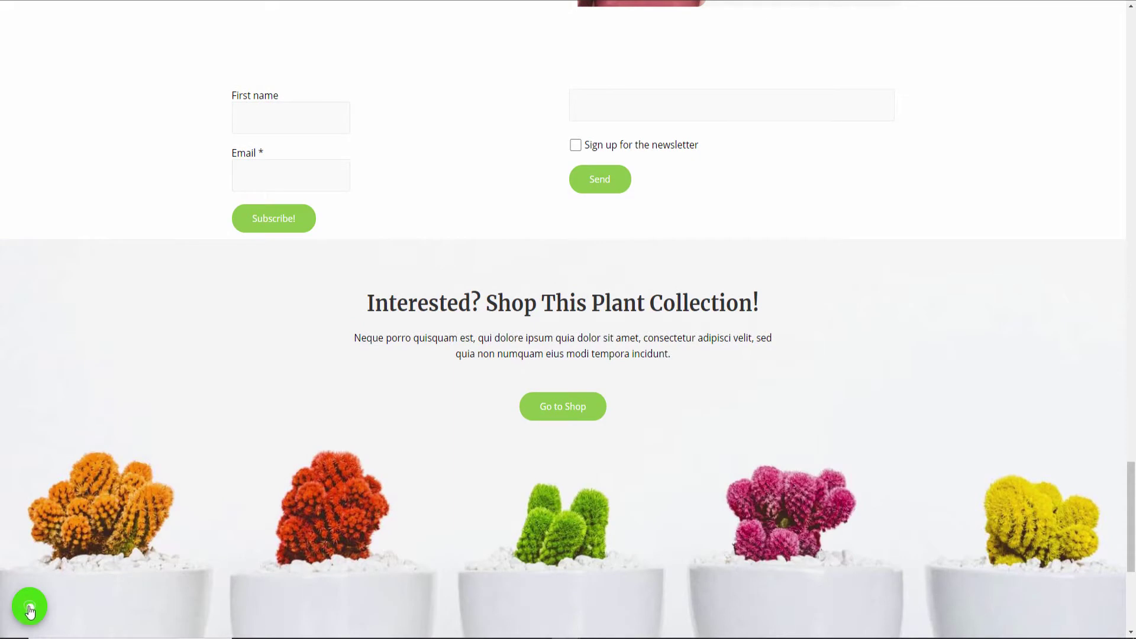
Return to the WordPress Chat Box settings tab after seeing the bottom-left chat button
key("ctrl+Tab")
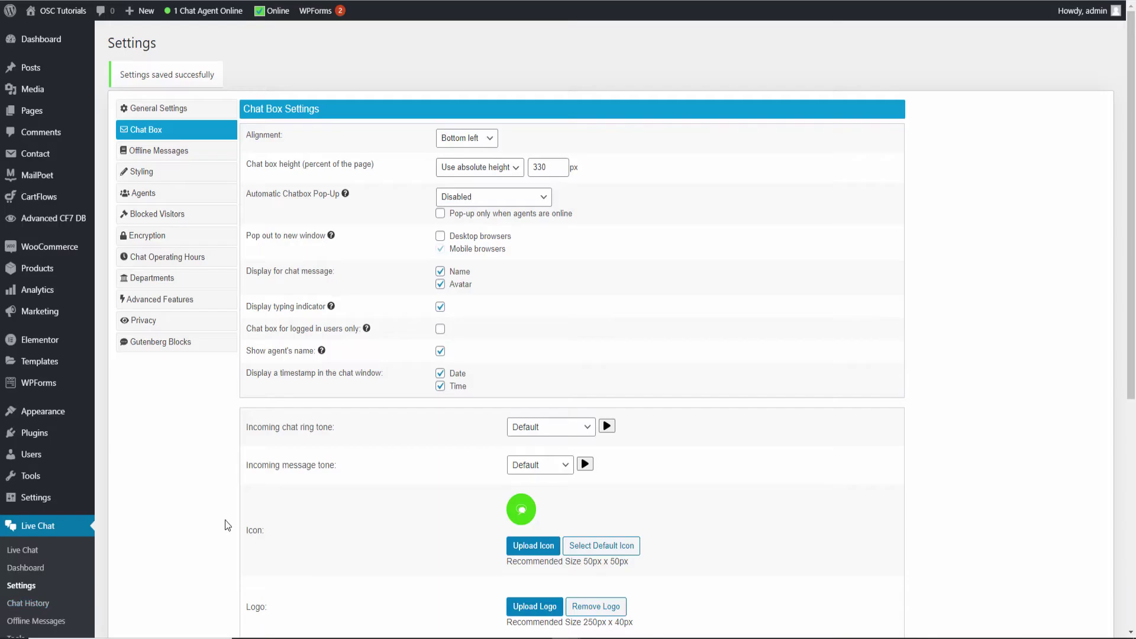
Set the chat box alignment back to Bottom right and save the settings
left_click(467, 138)
left_click(470, 164)
scroll(658, 270, "down", 6)
left_click(145, 567)
Reload the site's front page to check where the chat button now sits
key("ctrl+Tab")
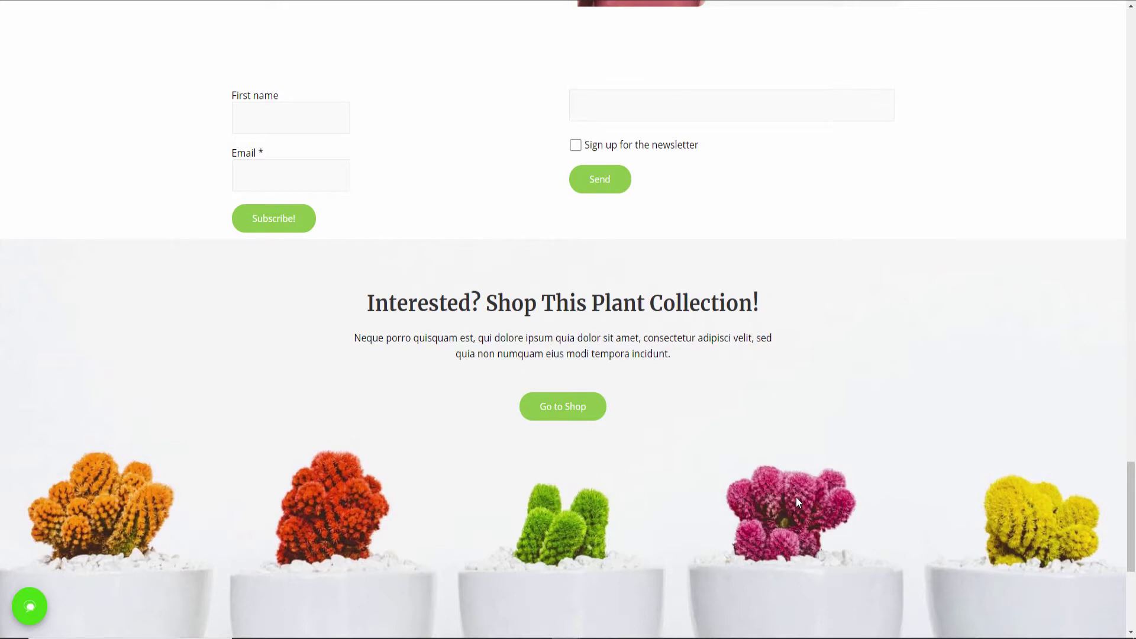
key("F5")
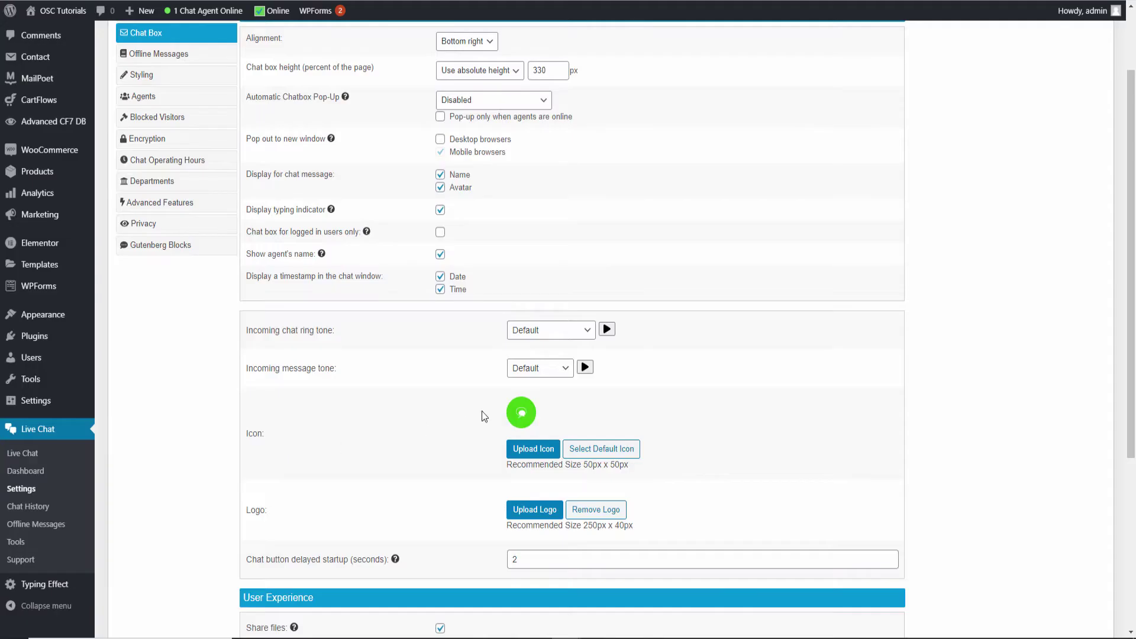
scroll(654, 407, "down", 2)
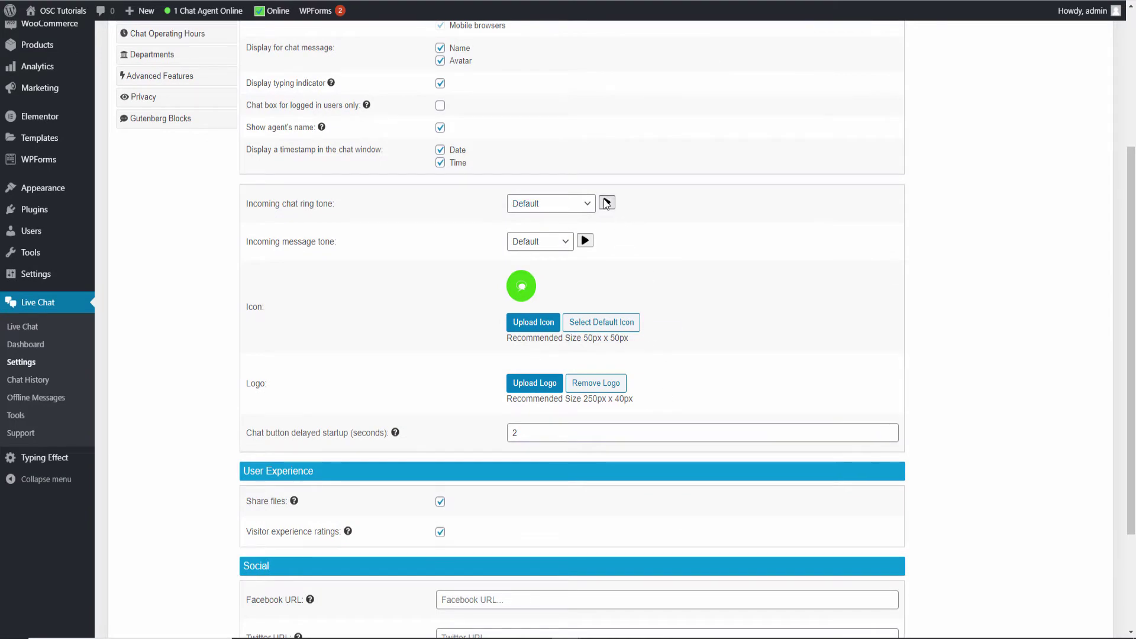
Check the ring tone list unchanged and highlight the recommended icon size and 250px x 40px logo size
left_click(564, 207)
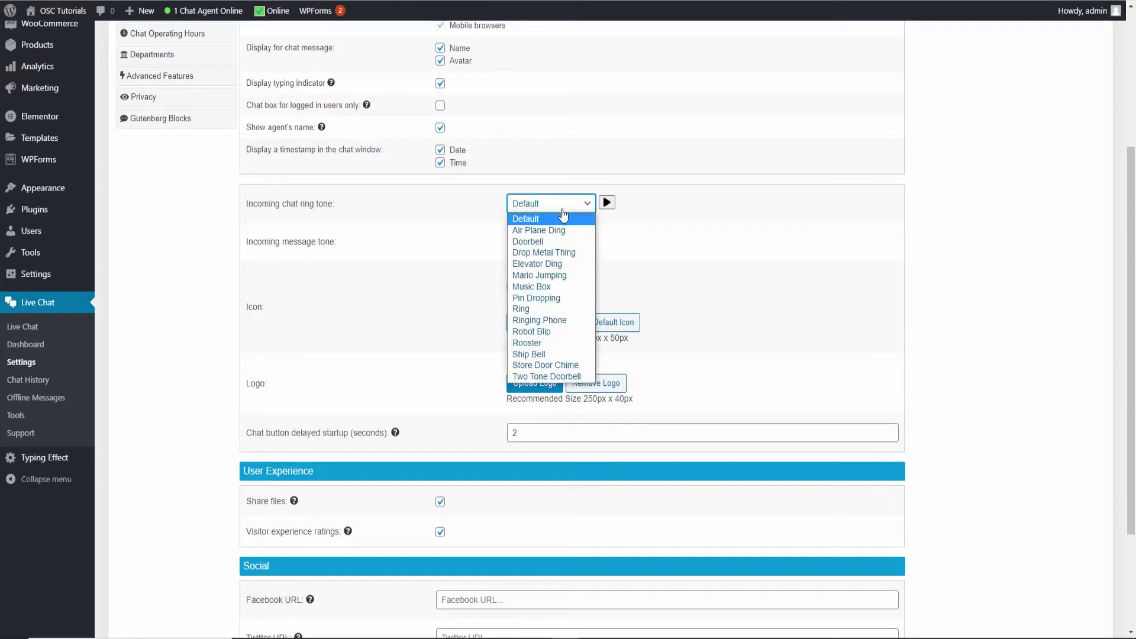
left_click(697, 252)
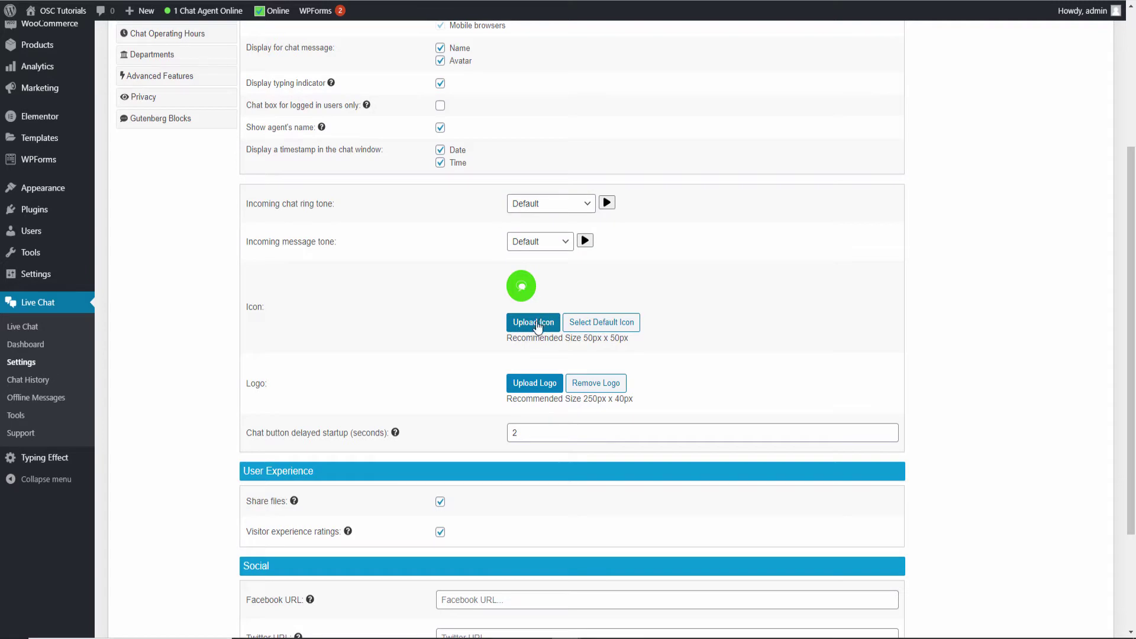
left_click_drag(583, 340, 625, 339)
left_click_drag(569, 400, 692, 401)
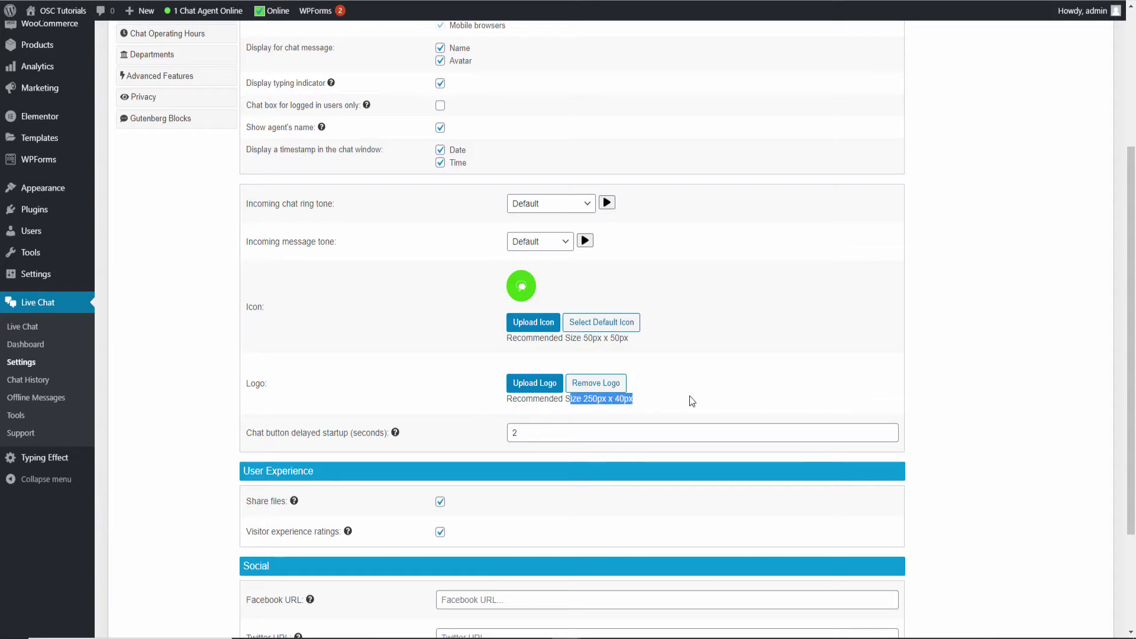
scroll(690, 398, "down", 3)
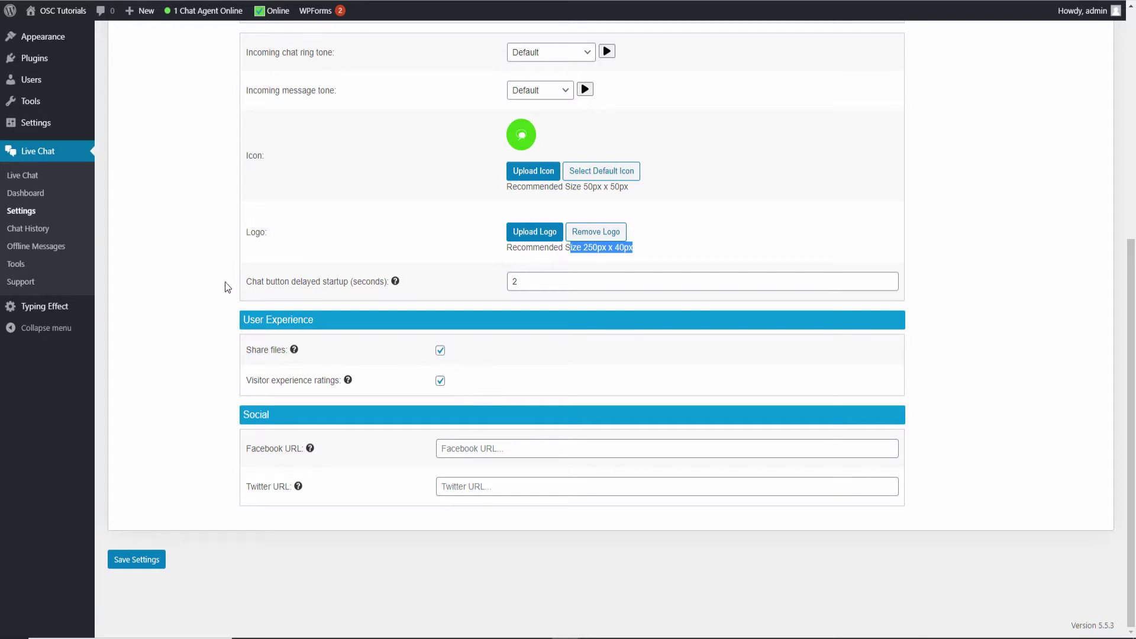
scroll(228, 282, "up", 6)
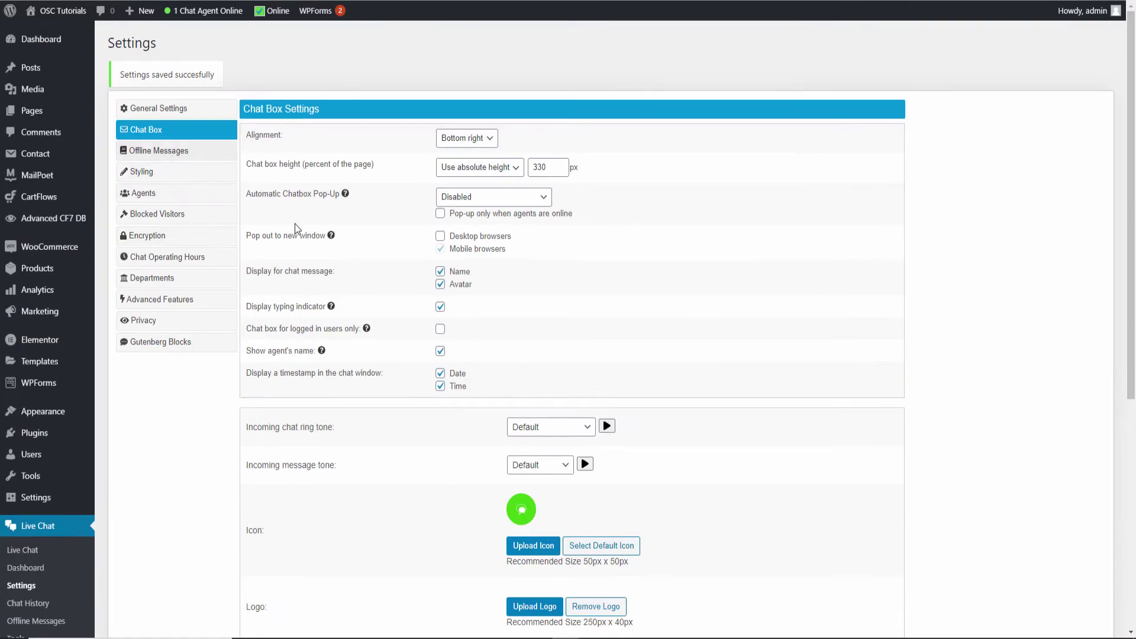
left_click(152, 152)
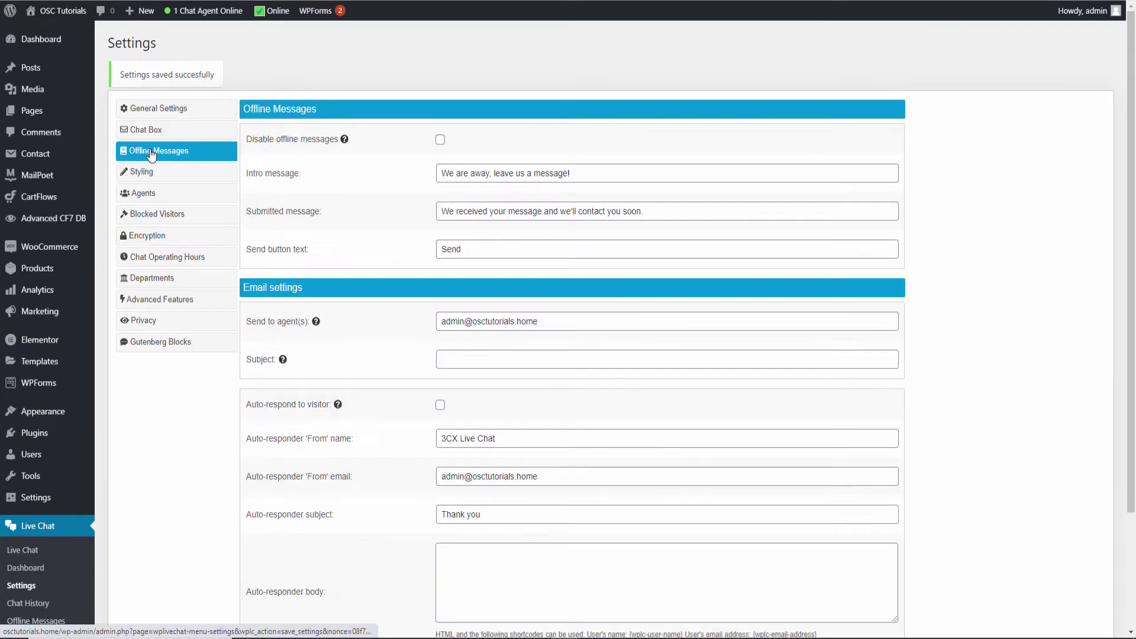
Leave Disable offline messages unticked so offline messages stay enabled, reviewing the email settings
left_click(440, 140)
left_click(439, 140)
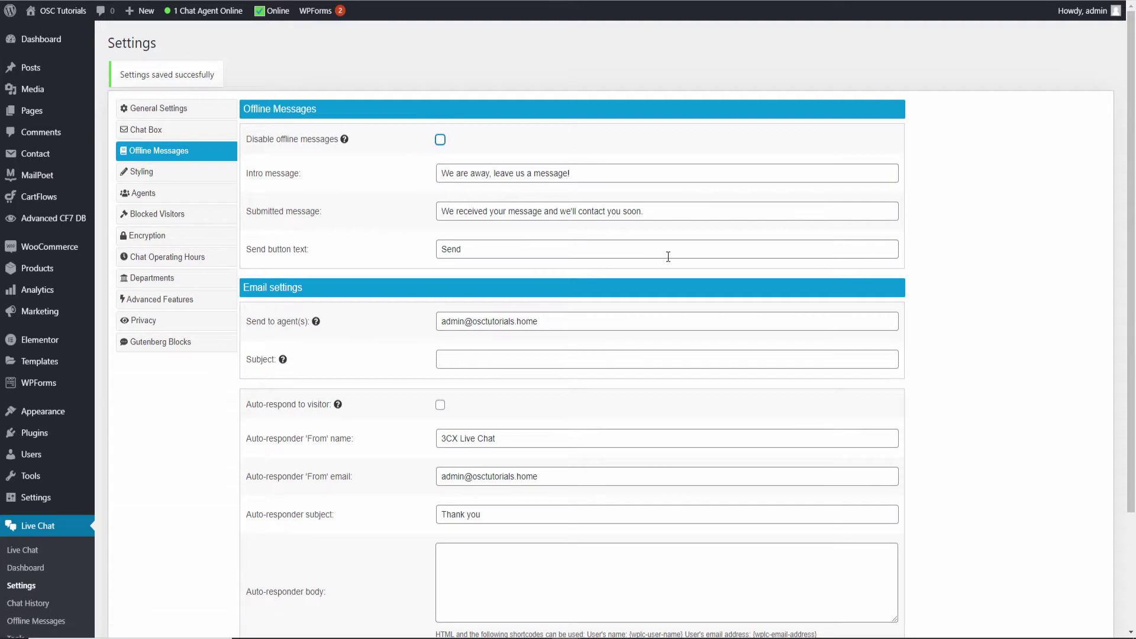
scroll(600, 248, "down", 3)
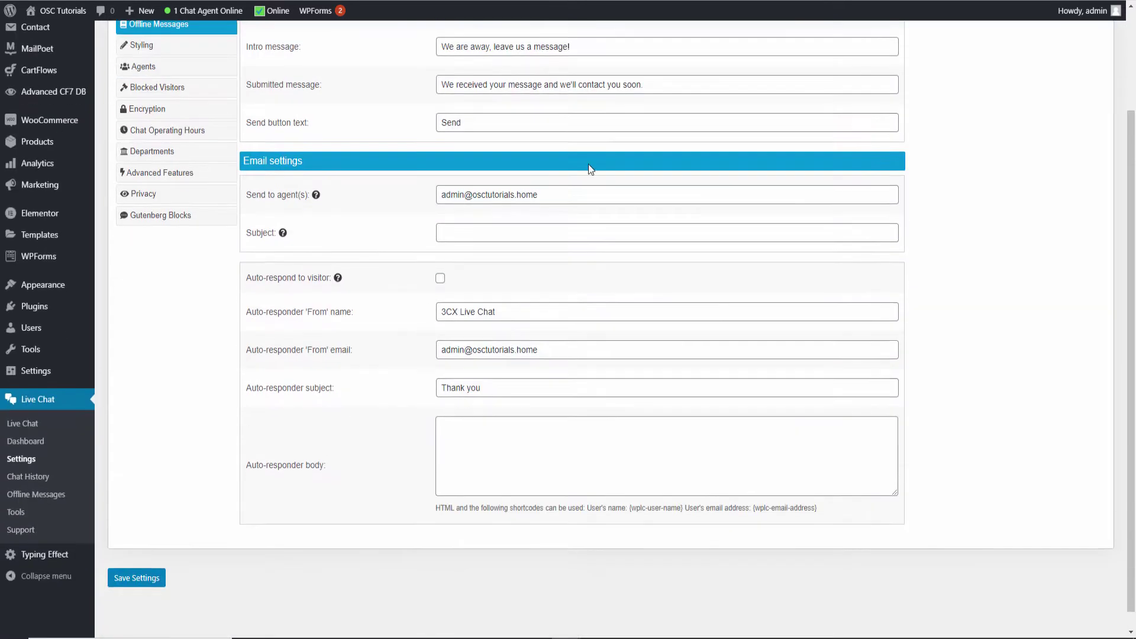
scroll(703, 315, "up", 3)
scroll(650, 334, "down", 1)
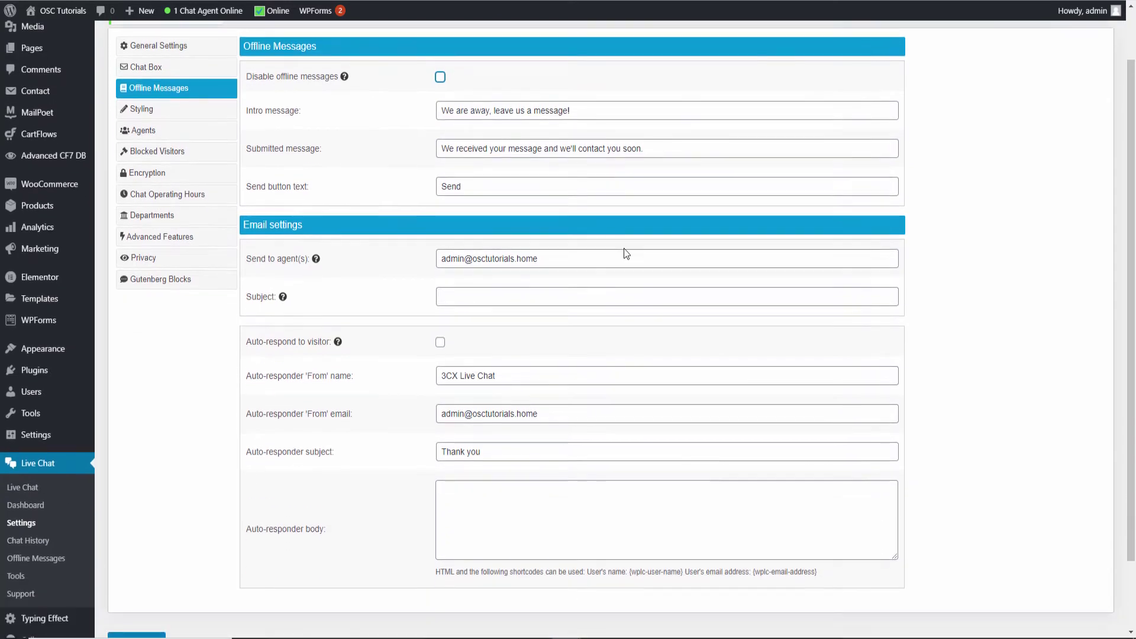
left_click(134, 110)
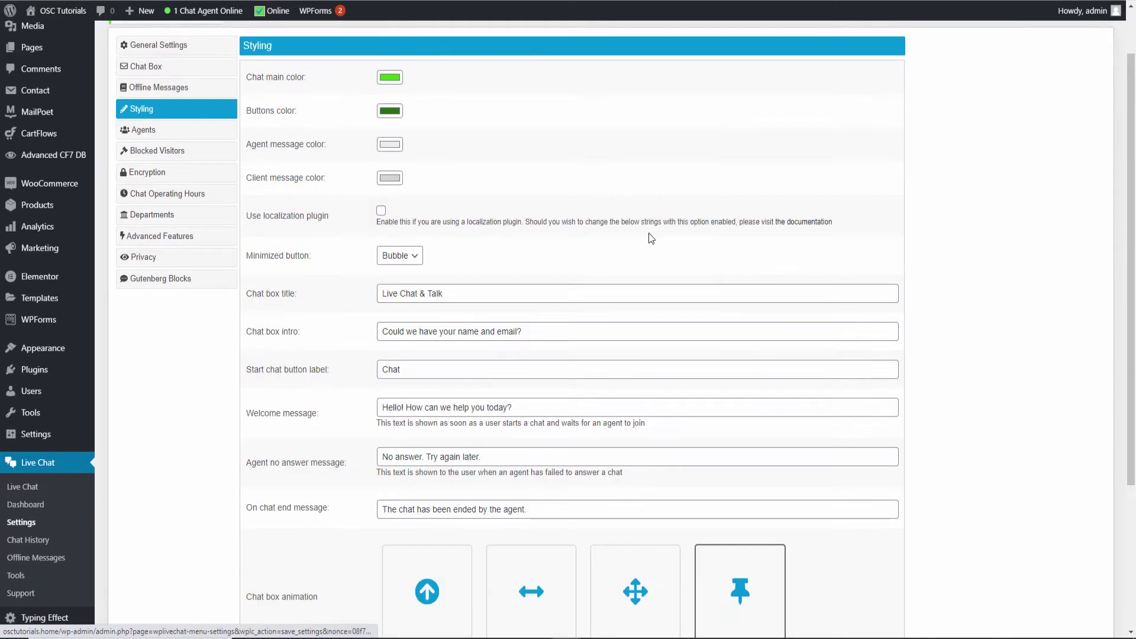
Set the chat main colour to light green and the buttons colour to bright green
left_click(388, 79)
left_click_drag(482, 189, 476, 188)
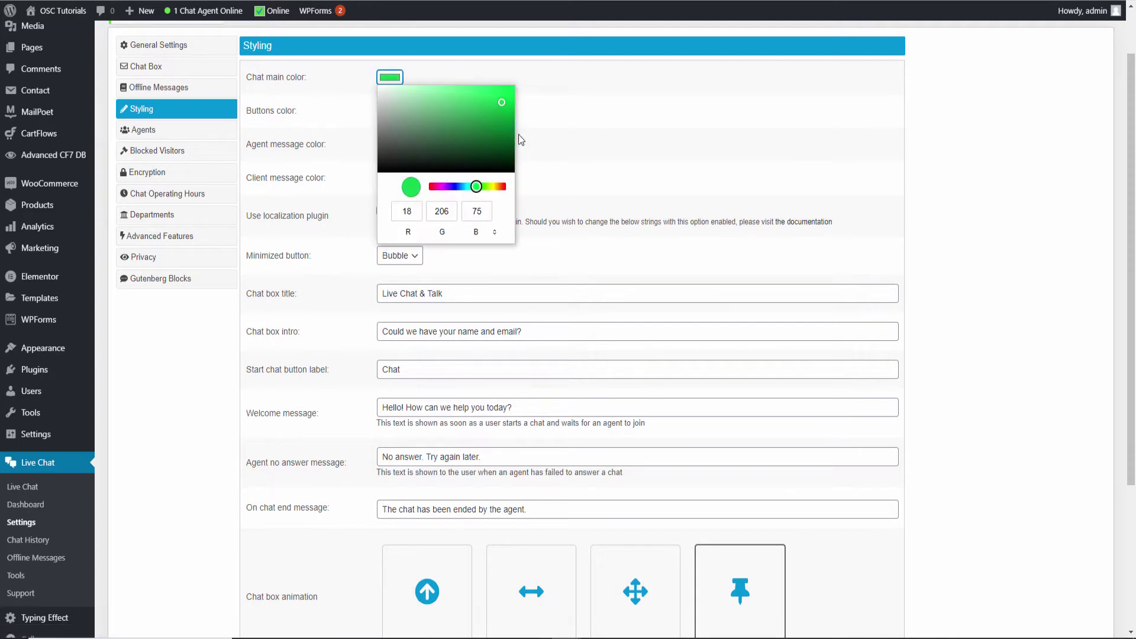
left_click_drag(502, 102, 453, 102)
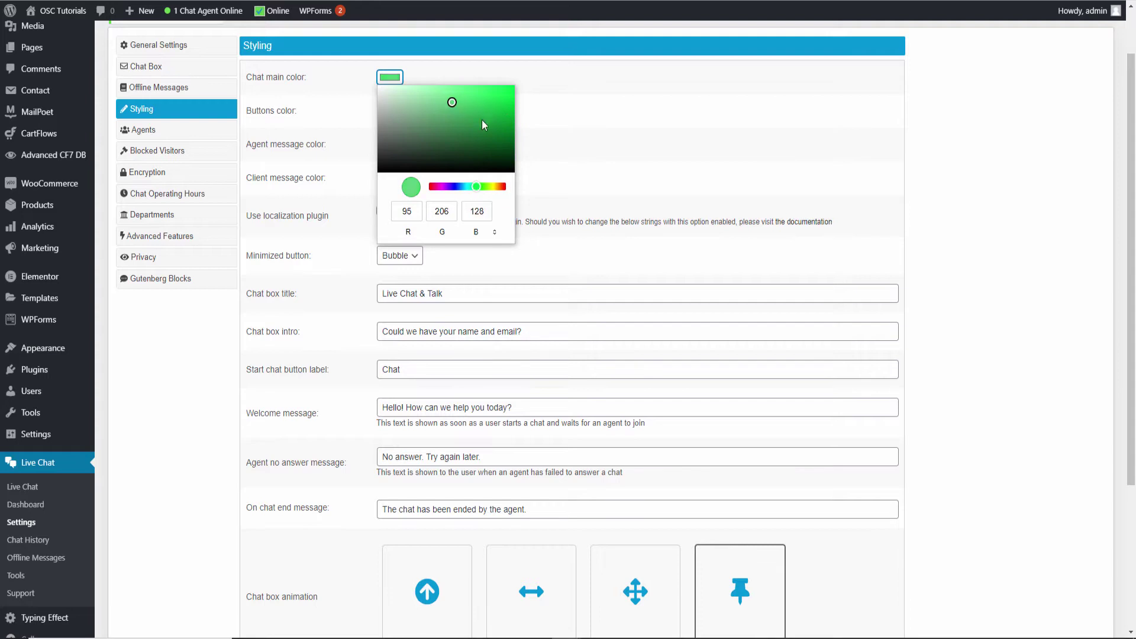
left_click(583, 158)
left_click(391, 112)
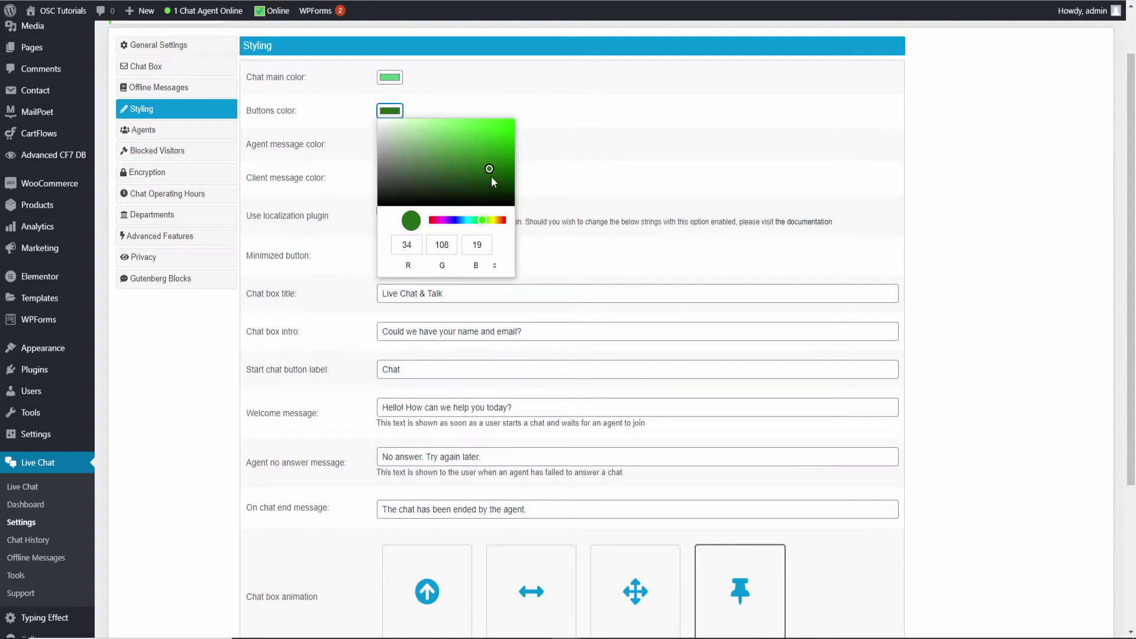
left_click_drag(488, 172, 506, 126)
left_click(612, 134)
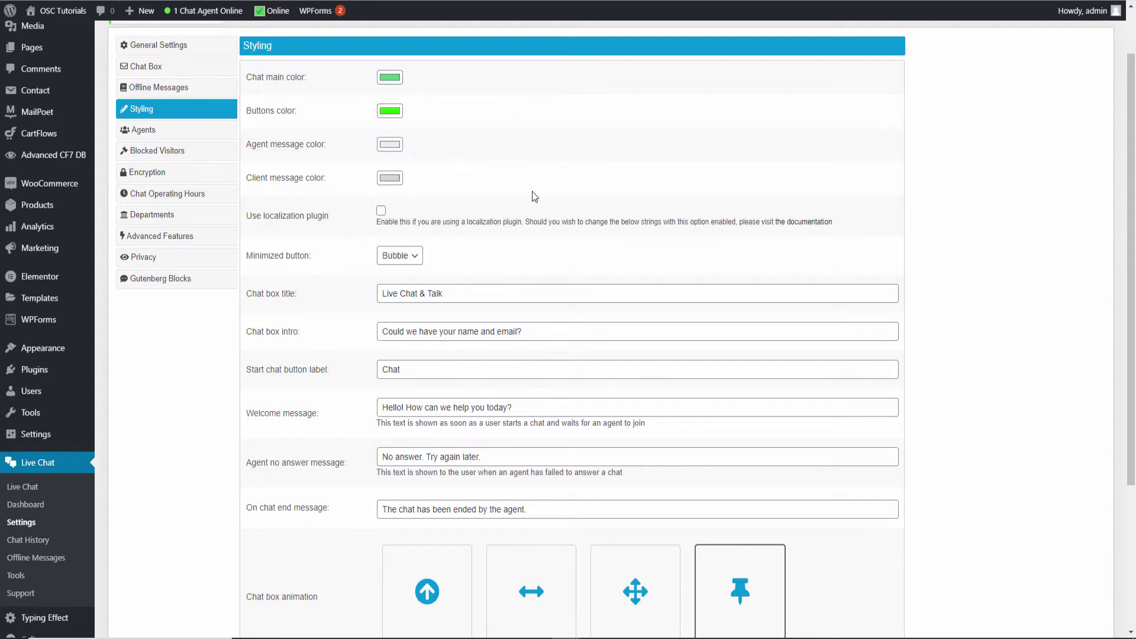
Keep the Bubble minimized button and No Animation for the chat box, then save the styling settings
left_click(414, 255)
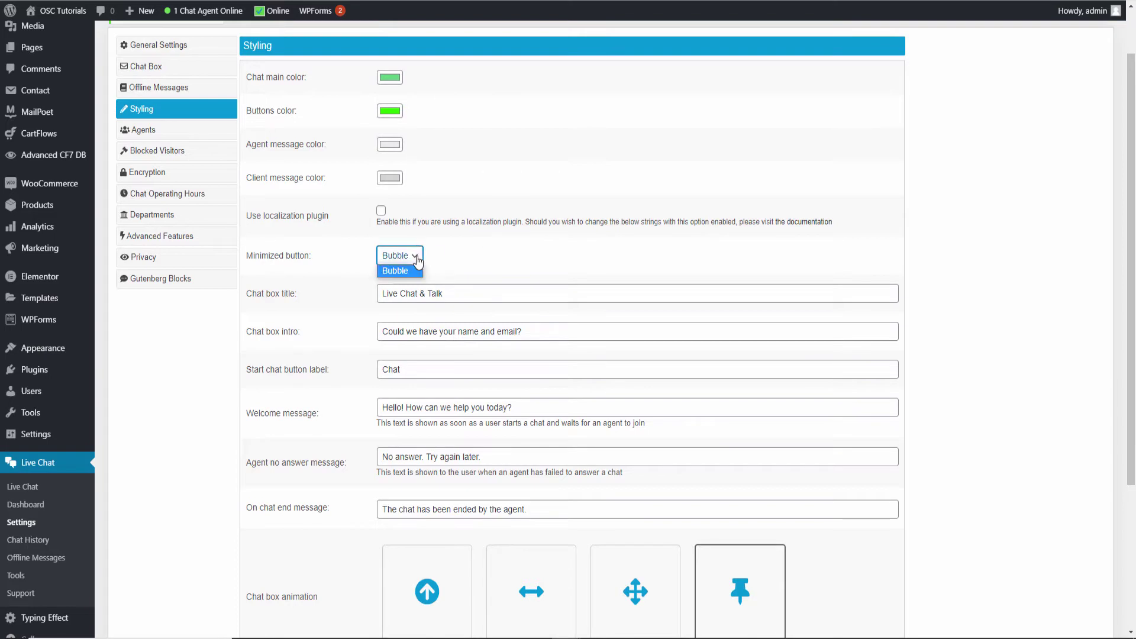
left_click(437, 194)
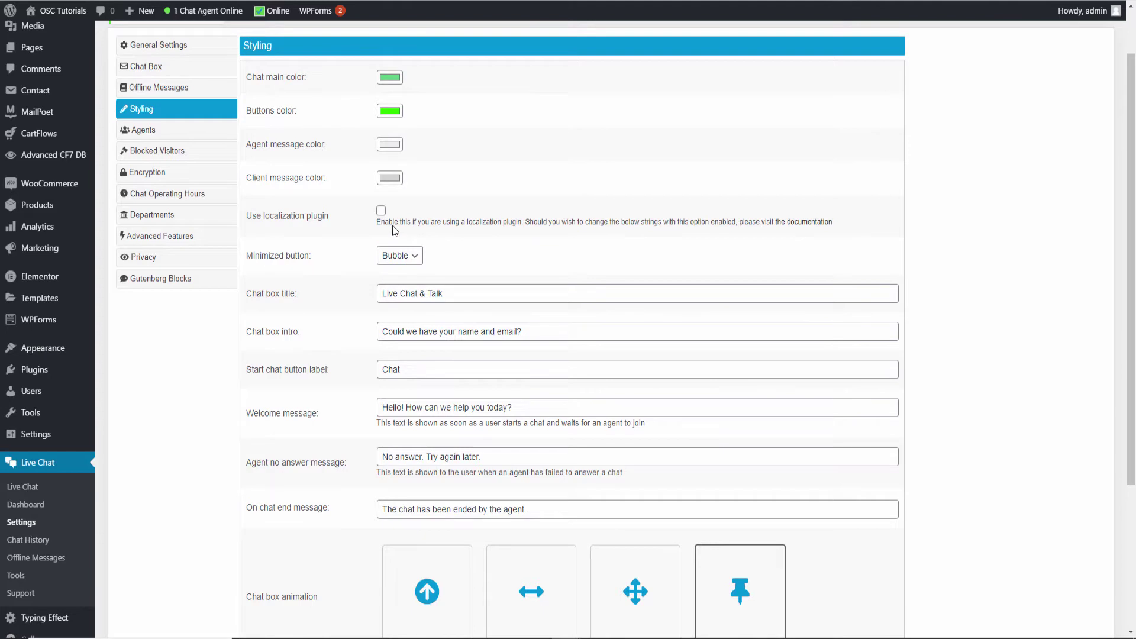
scroll(604, 272, "down", 1)
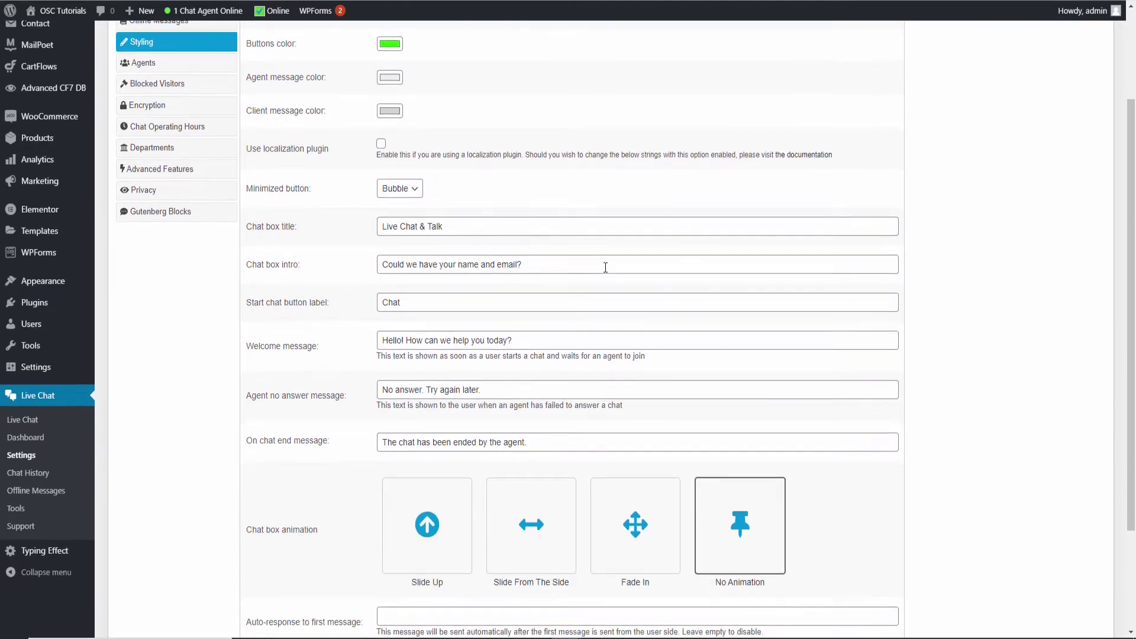
scroll(605, 271, "down", 2)
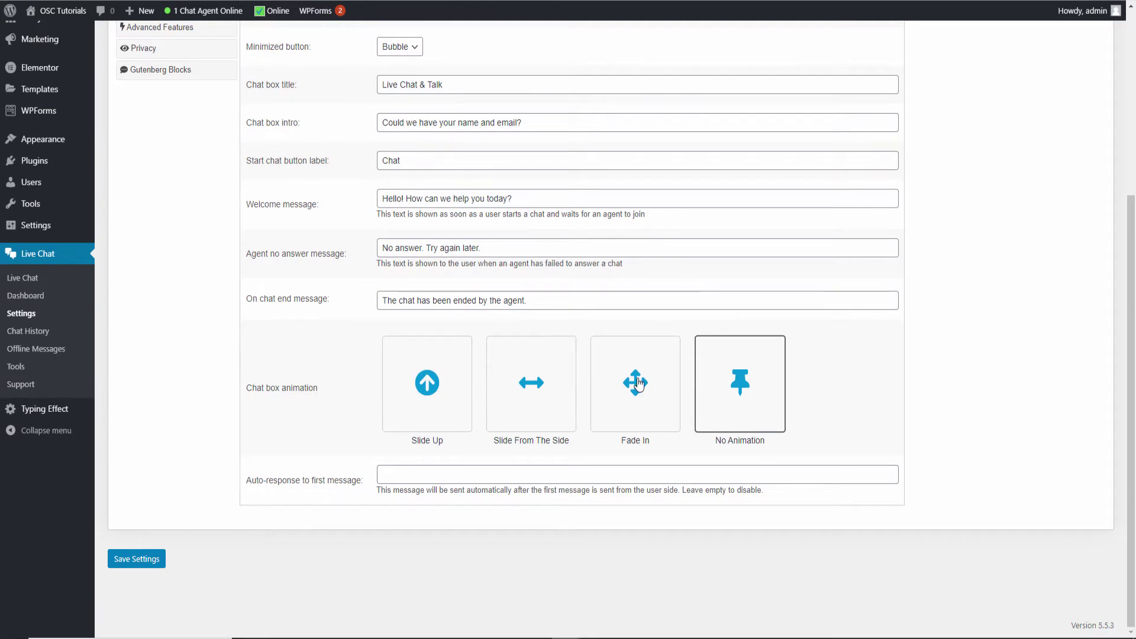
left_click(448, 395)
left_click(527, 385)
left_click(626, 383)
left_click(759, 398)
left_click(411, 476)
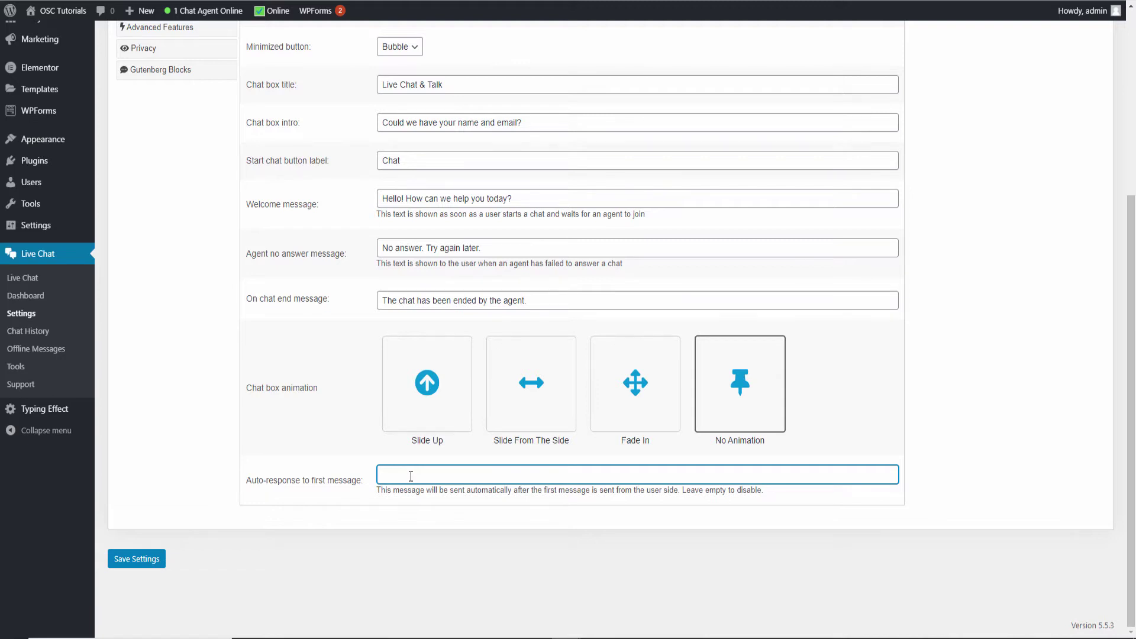
key("Return")
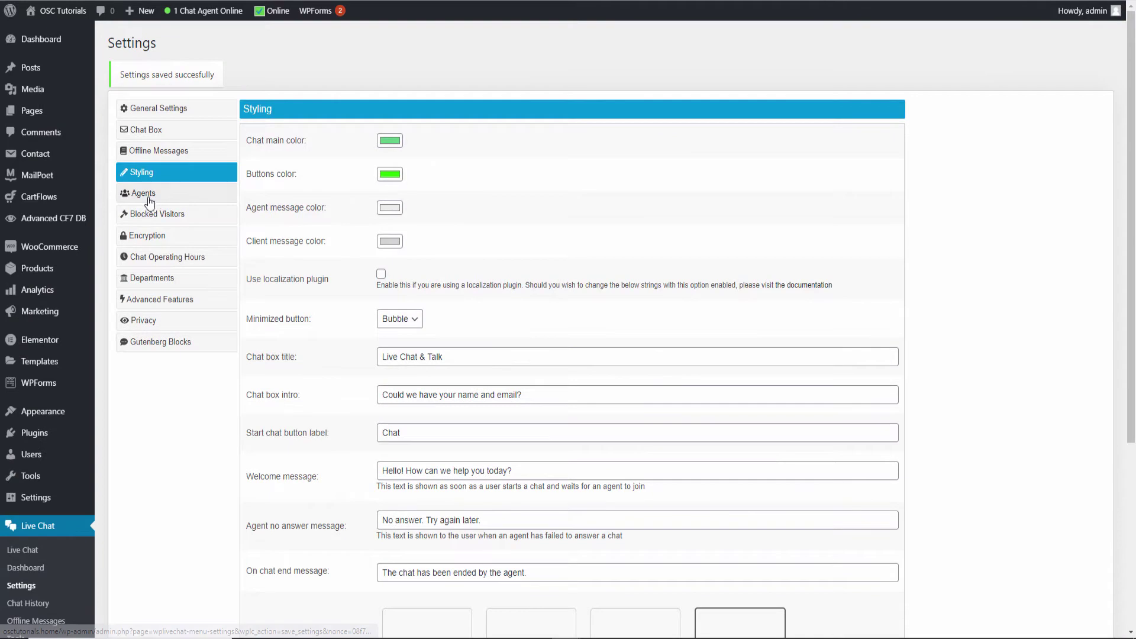
Look over the Agents and Blocked Visitors settings (no blocked IPs), then view Encryption settings
left_click(148, 194)
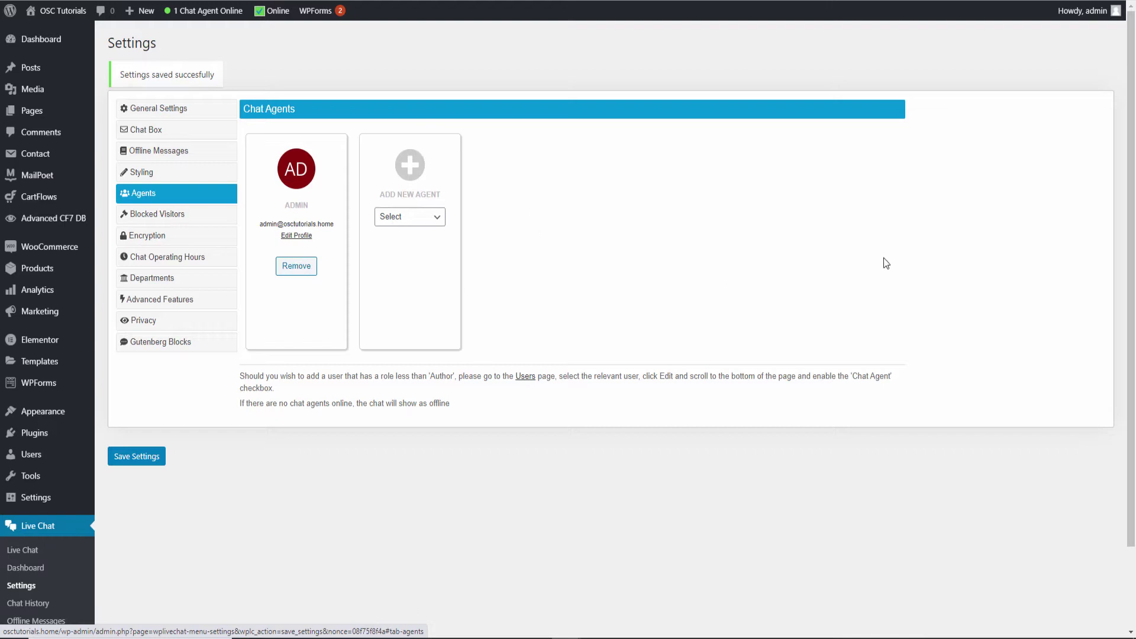
left_click(160, 215)
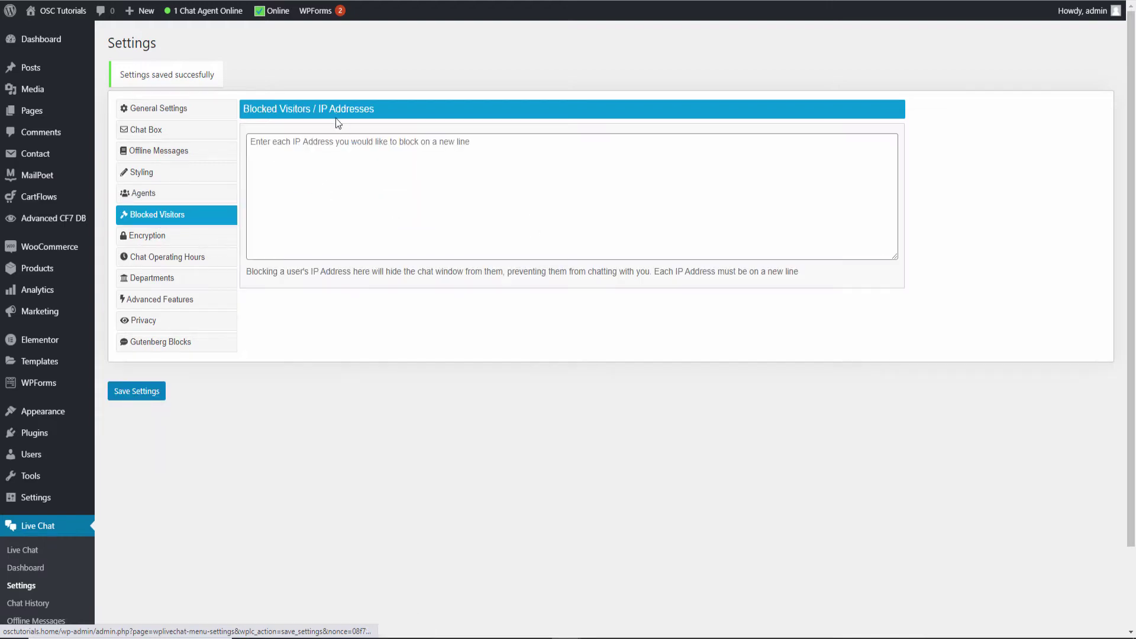
left_click_drag(319, 110, 373, 113)
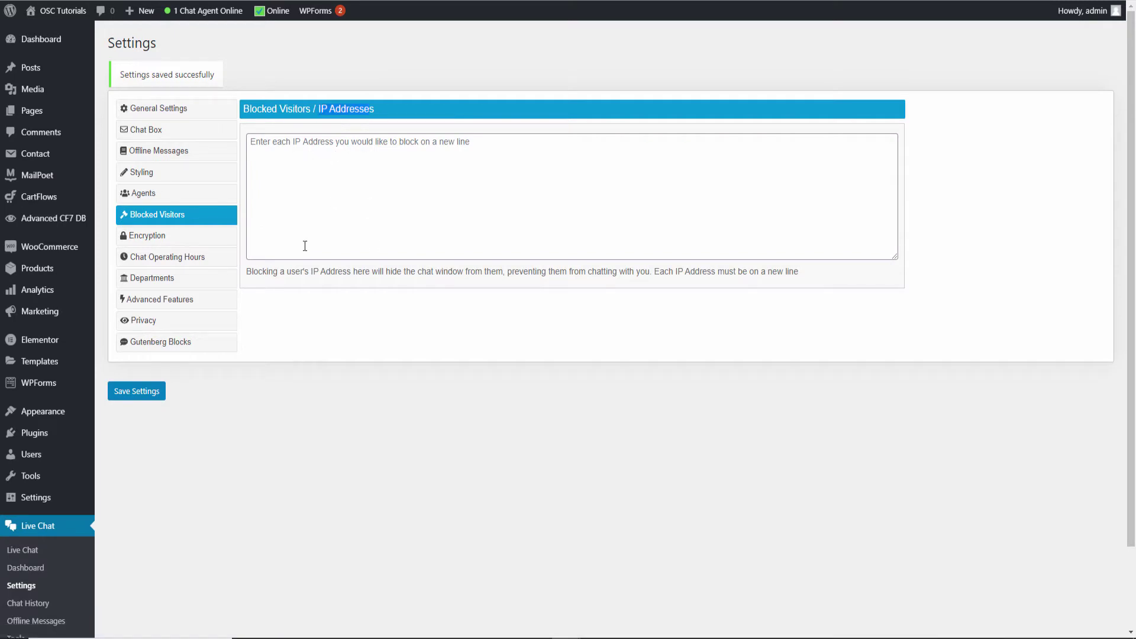
left_click(147, 236)
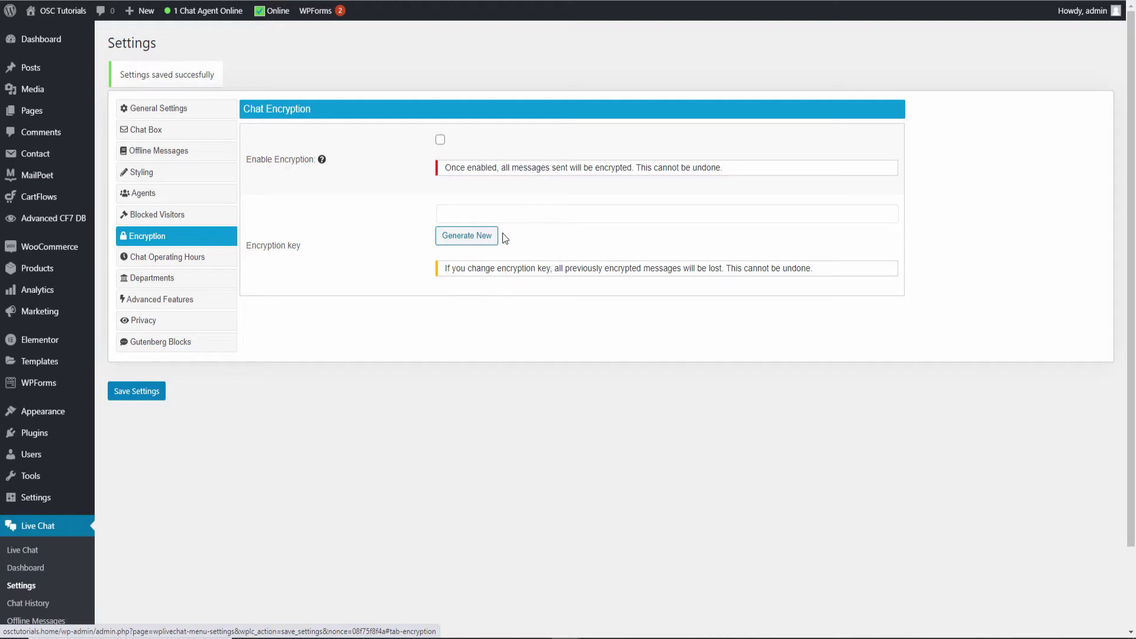
Note the encryption key warning, check operating hours, and make Sales the default department
left_click_drag(487, 268, 725, 257)
left_click(719, 263)
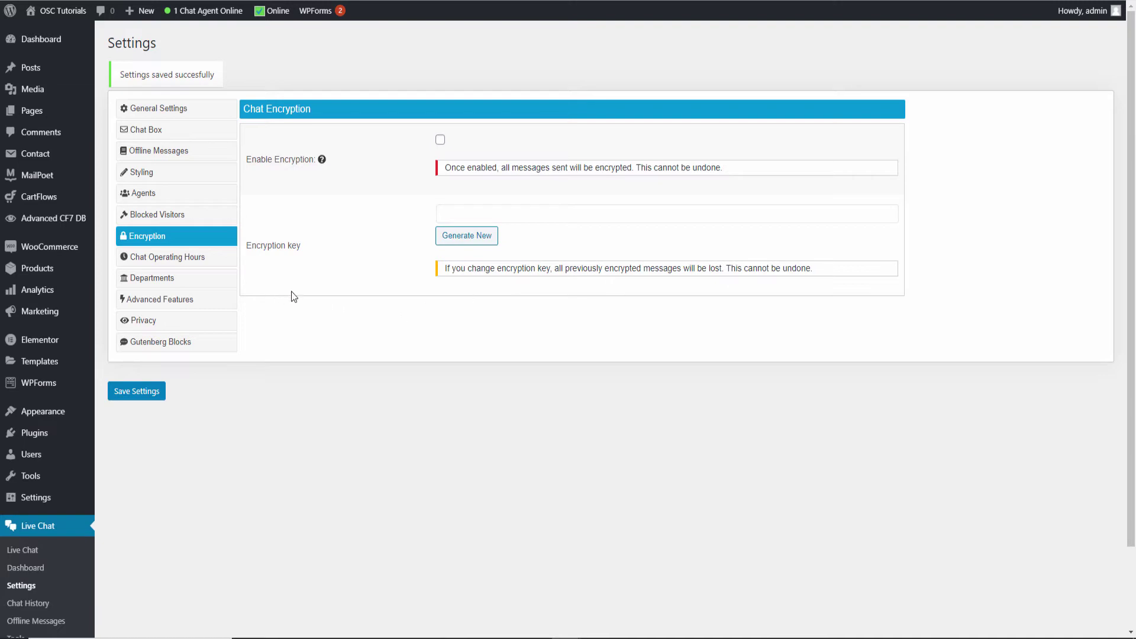
left_click(173, 259)
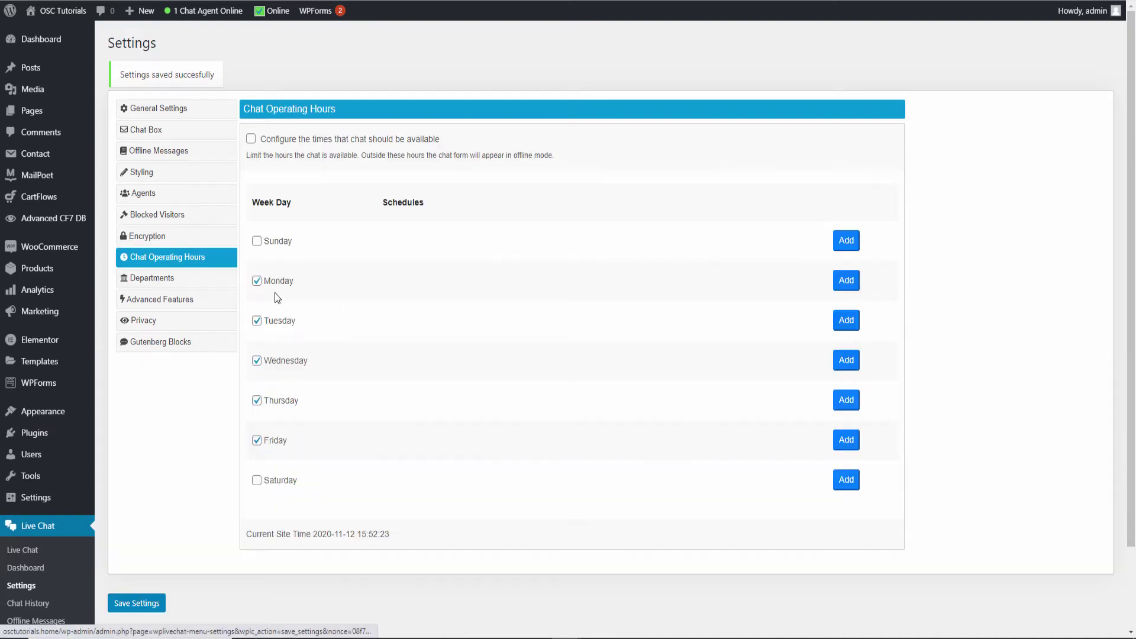
left_click(155, 279)
left_click(483, 142)
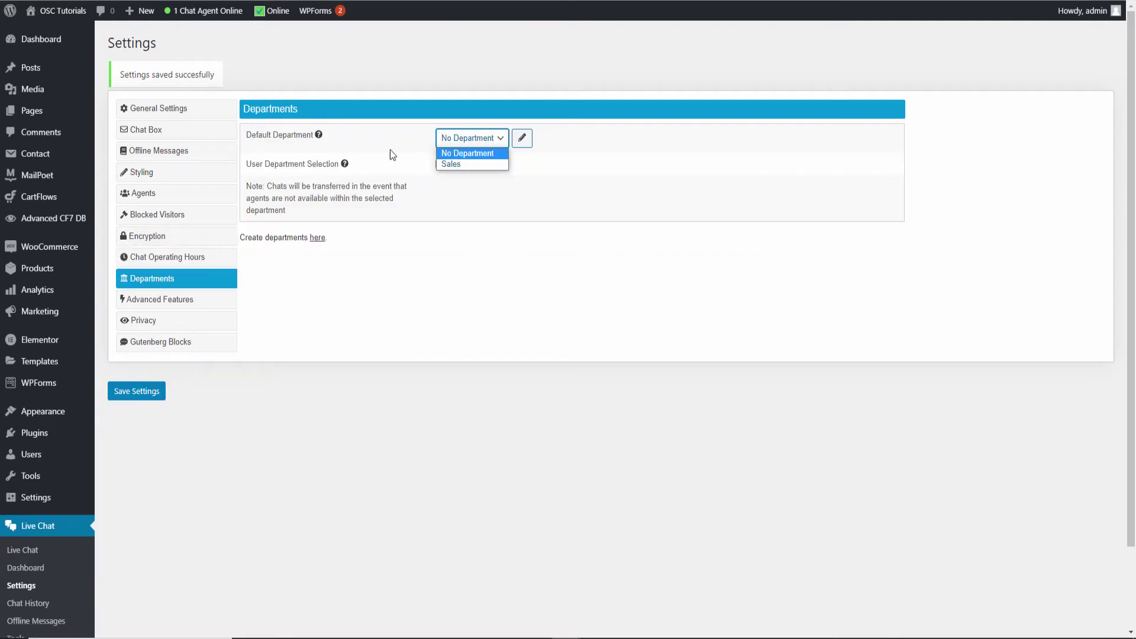
left_click(448, 165)
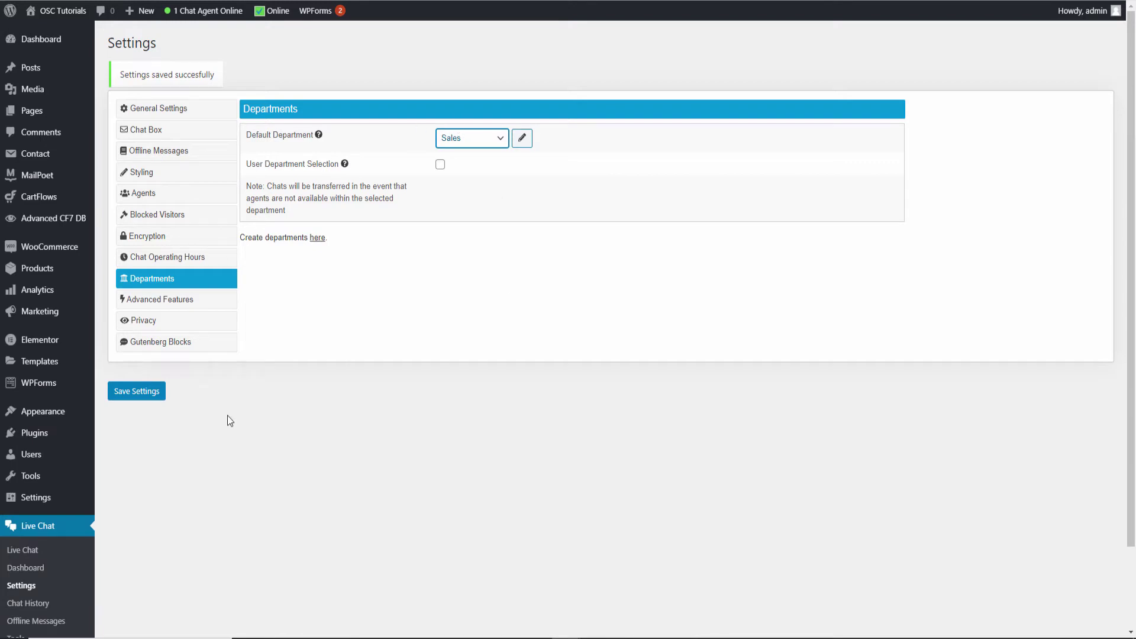
left_click(158, 305)
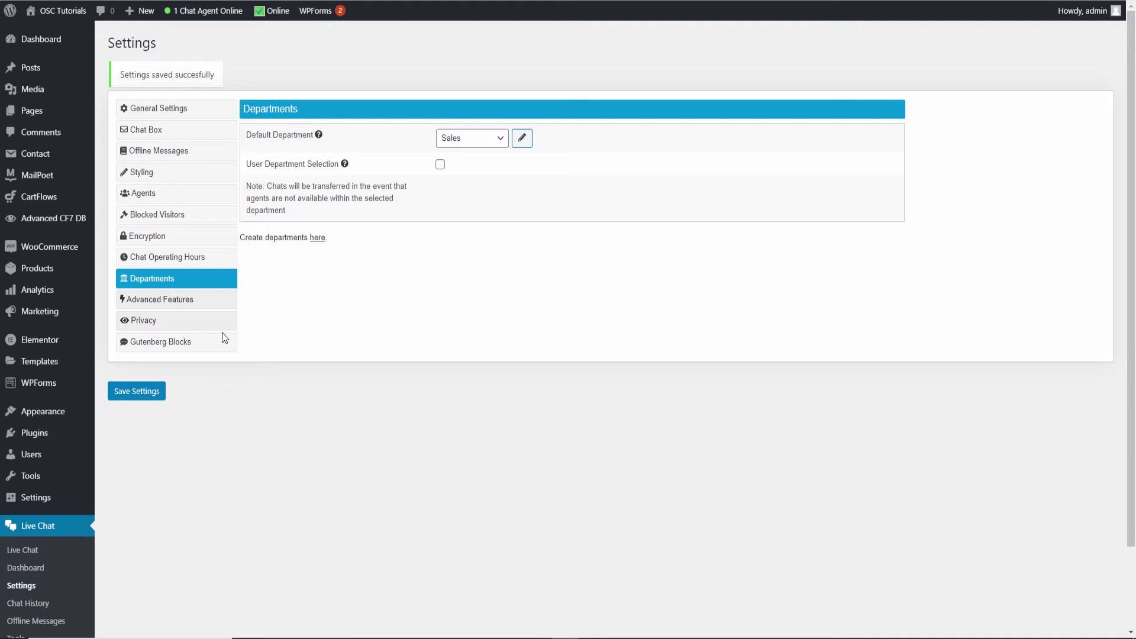
left_click(183, 300)
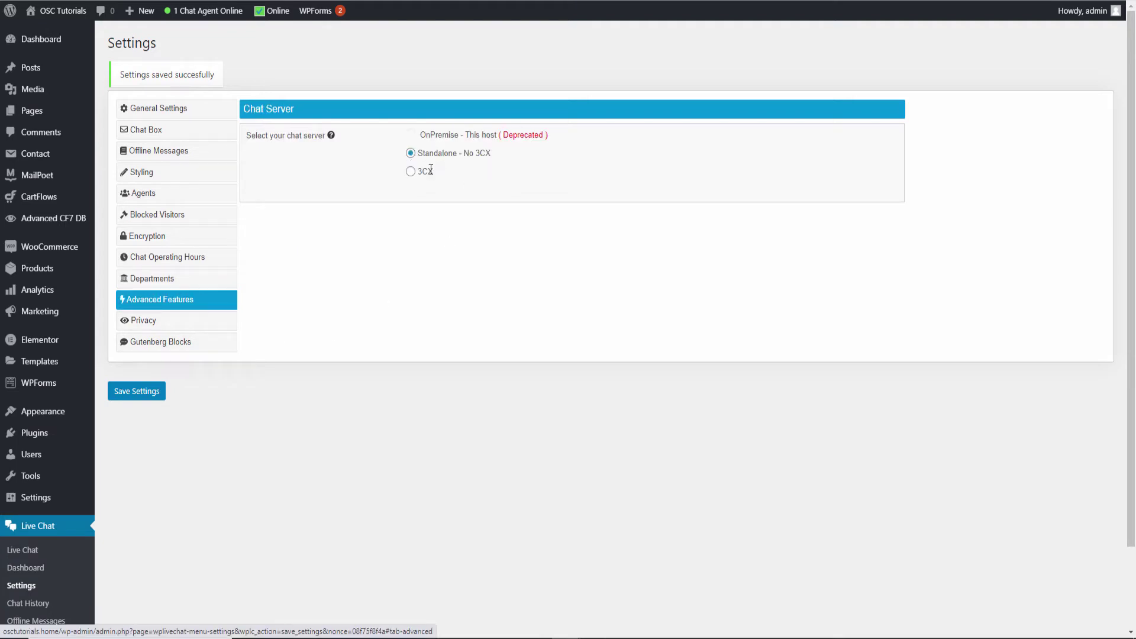
Preview the 3CX chat server options but keep Standalone - No 3CX selected
left_click(410, 172)
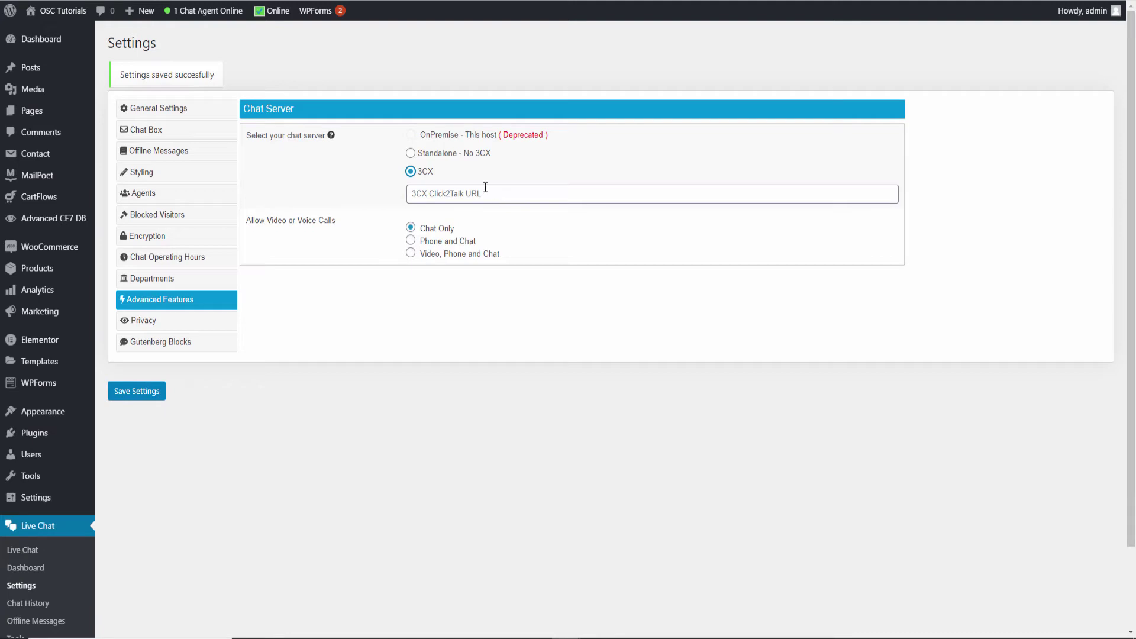
left_click(410, 153)
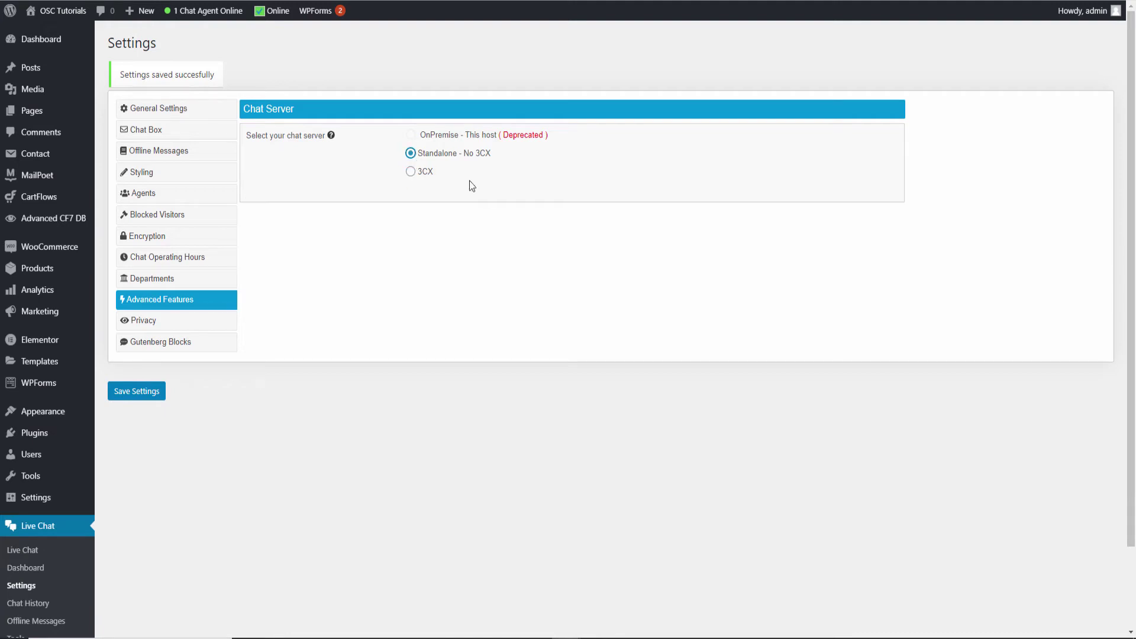
left_click(151, 323)
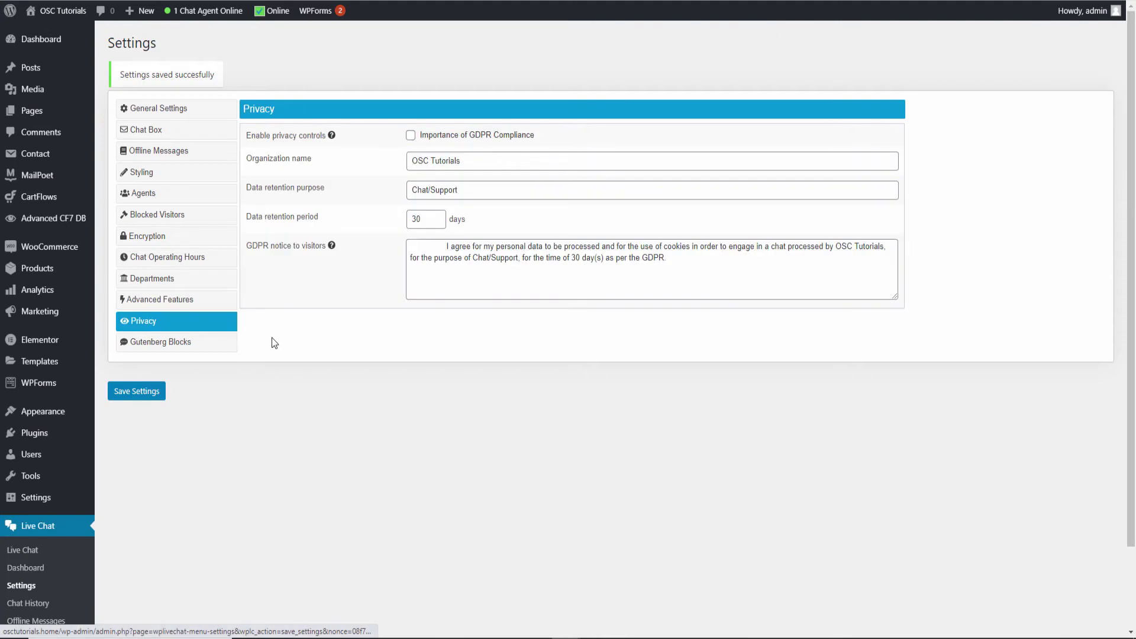
Tick Importance of GDPR Compliance, then review the Gutenberg Blocks settings
left_click(410, 136)
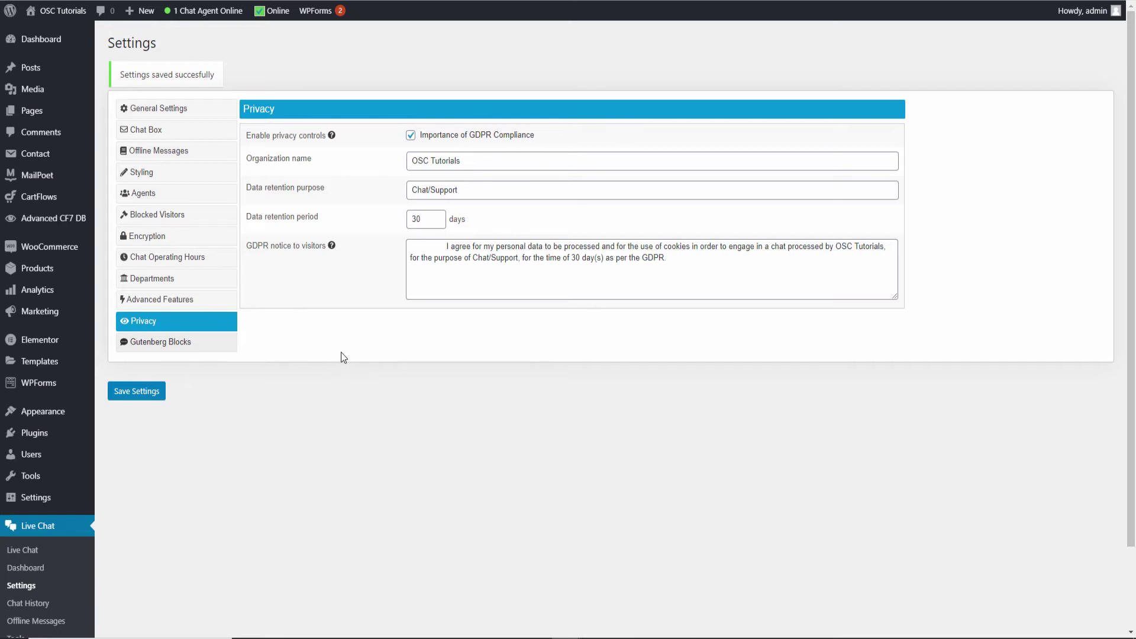
left_click(194, 350)
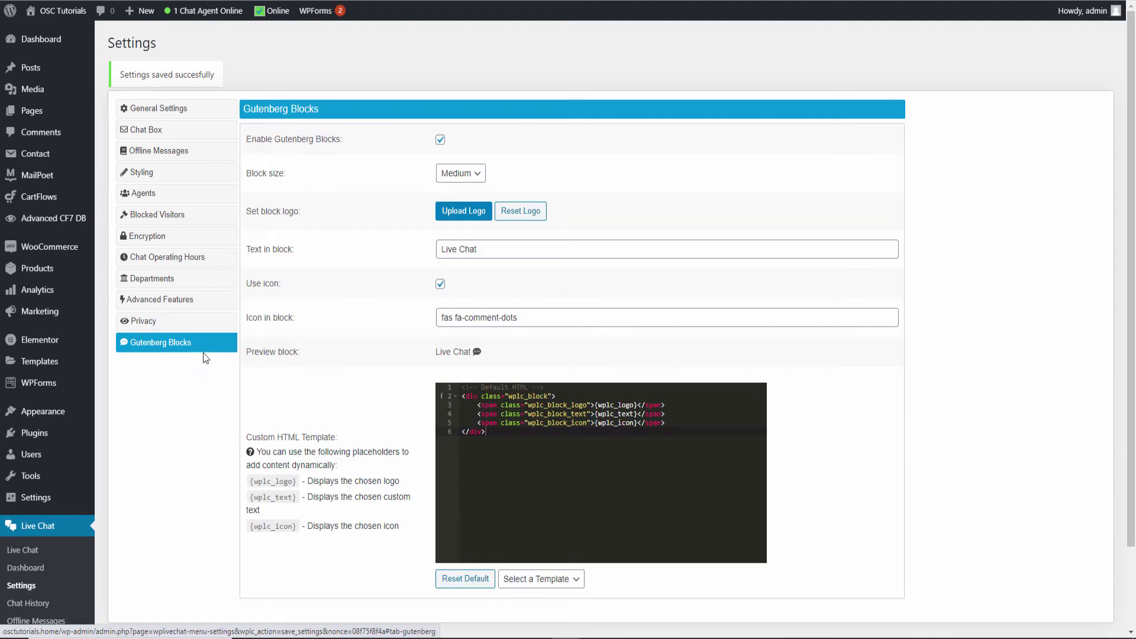
scroll(516, 301, "down", 1)
scroll(518, 301, "down", 1)
scroll(332, 326, "down", 2)
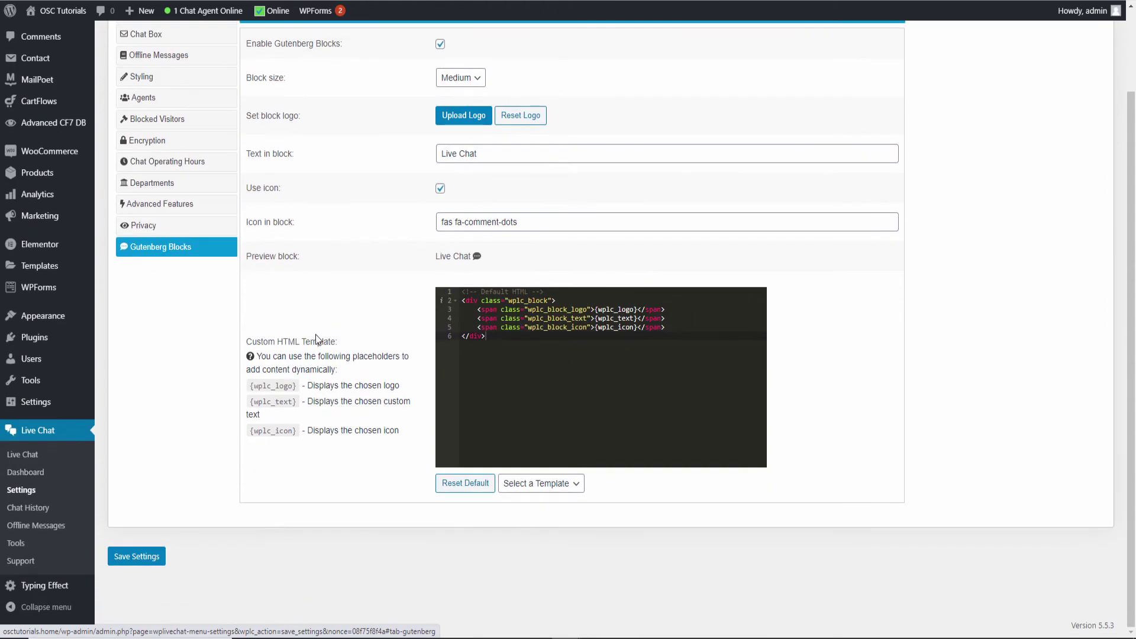
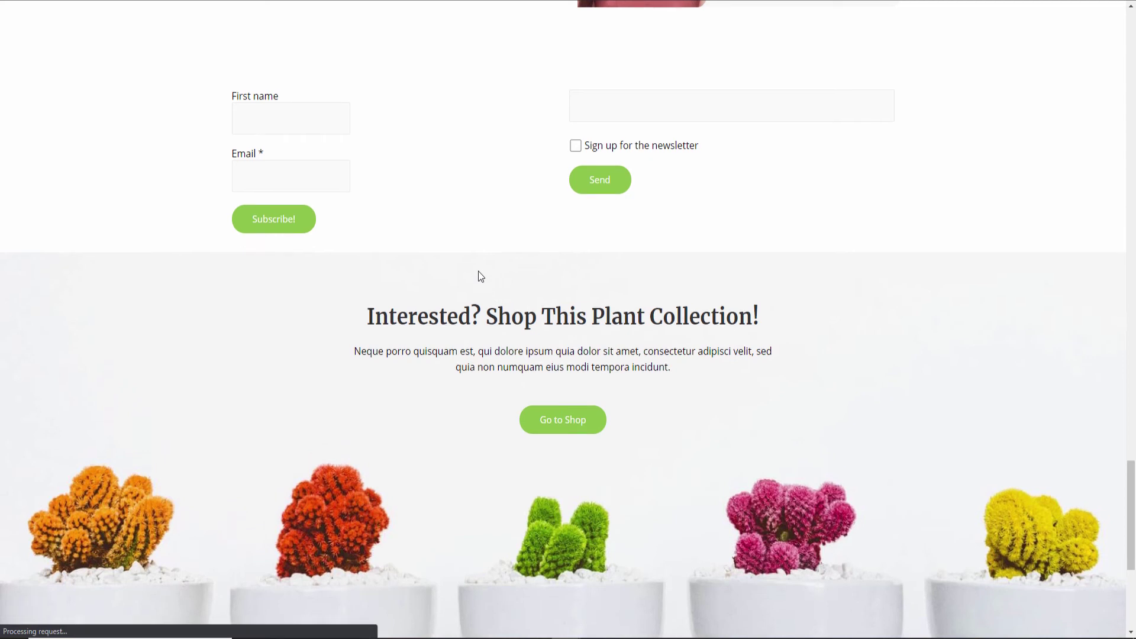
As a storefront visitor, open the chat bubble and start a chat with an email address
scroll(569, 286, "down", 5)
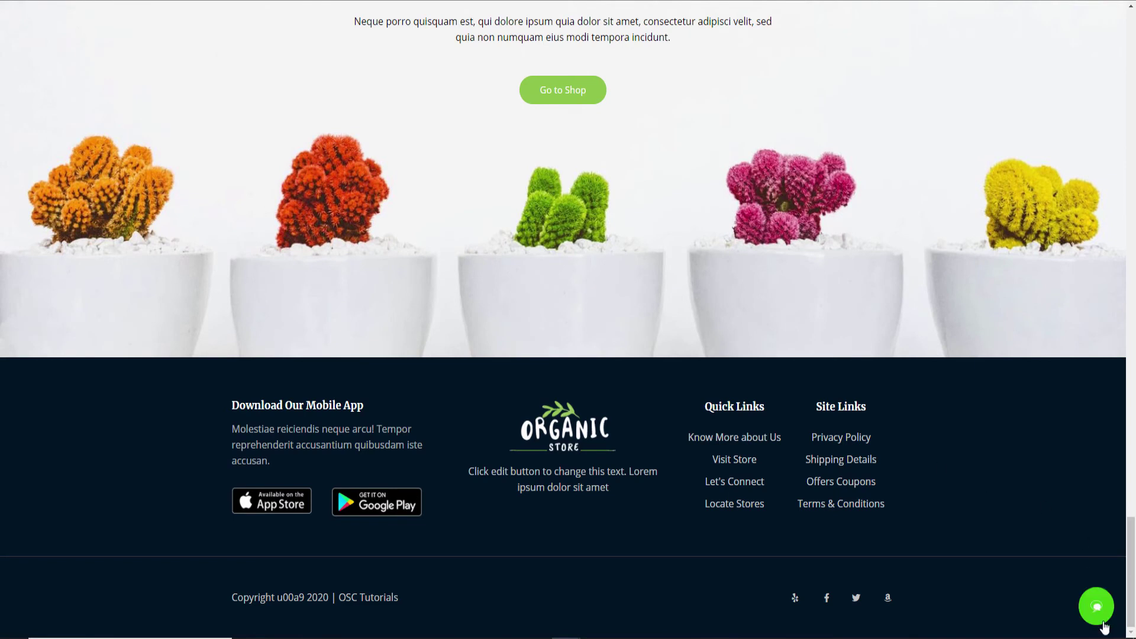
key("alt+Left")
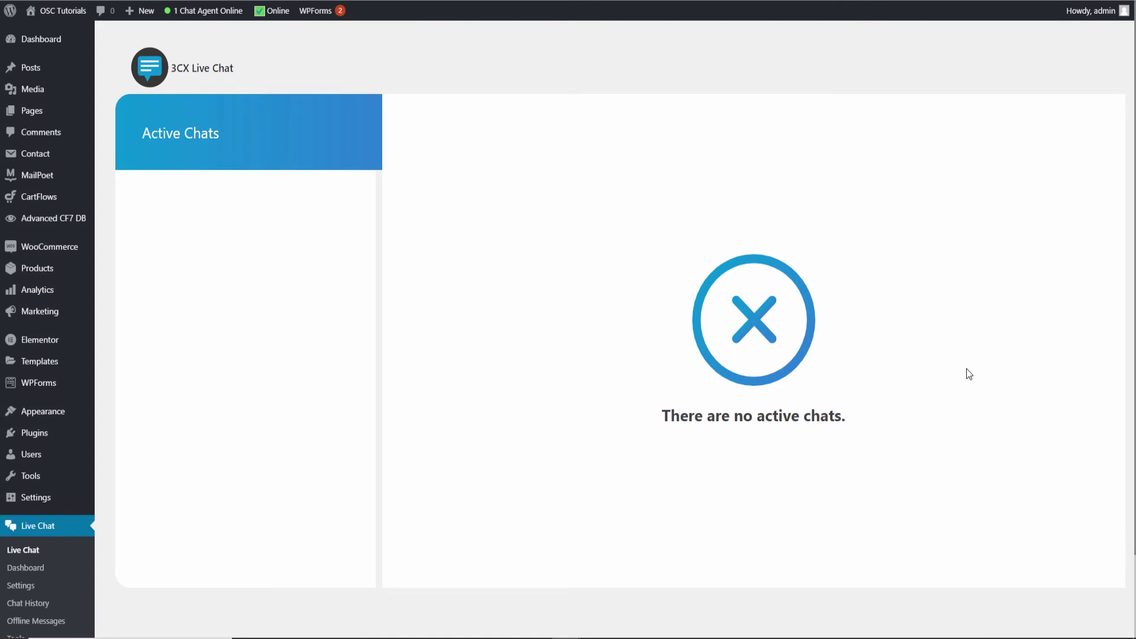
key("alt+Right")
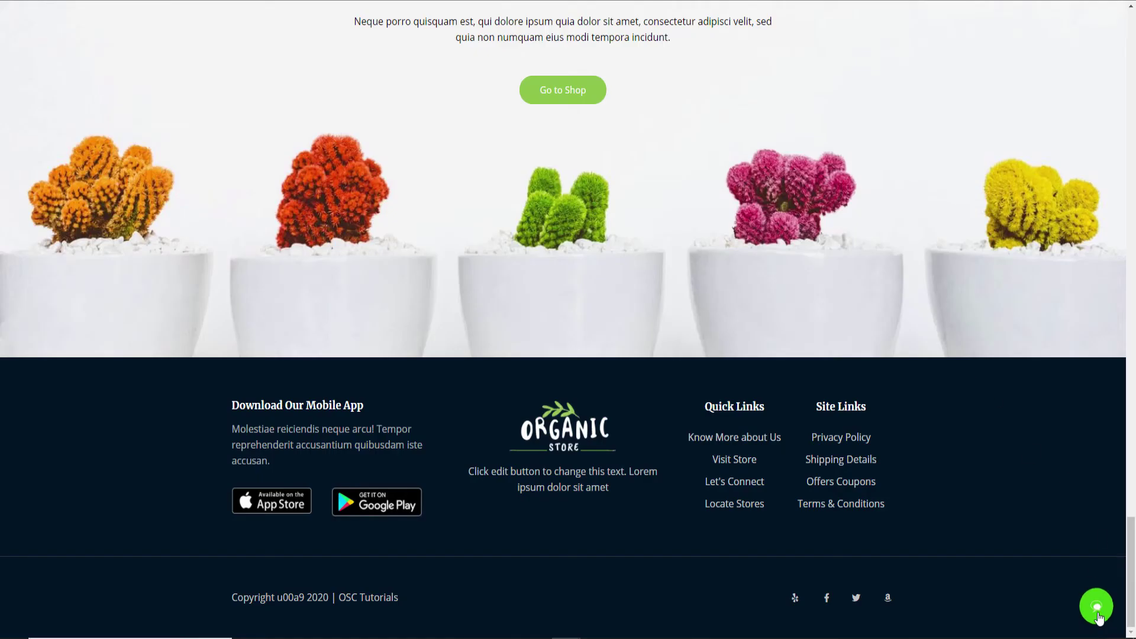
left_click(1096, 606)
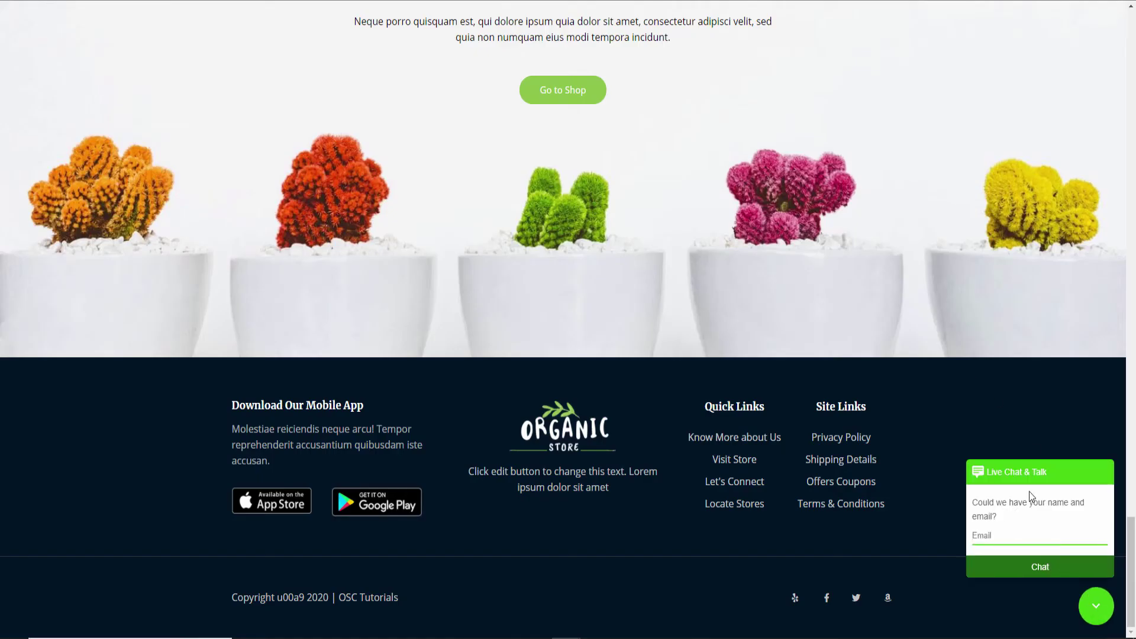
left_click(1044, 569)
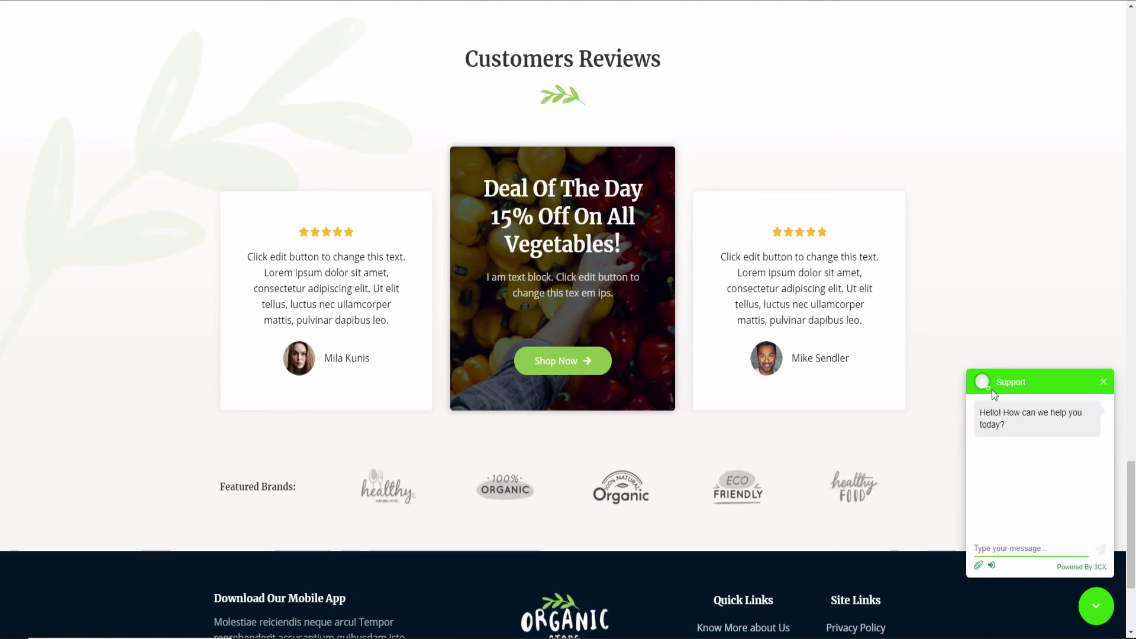
Send the message 'Hello' to Support
left_click(1002, 539)
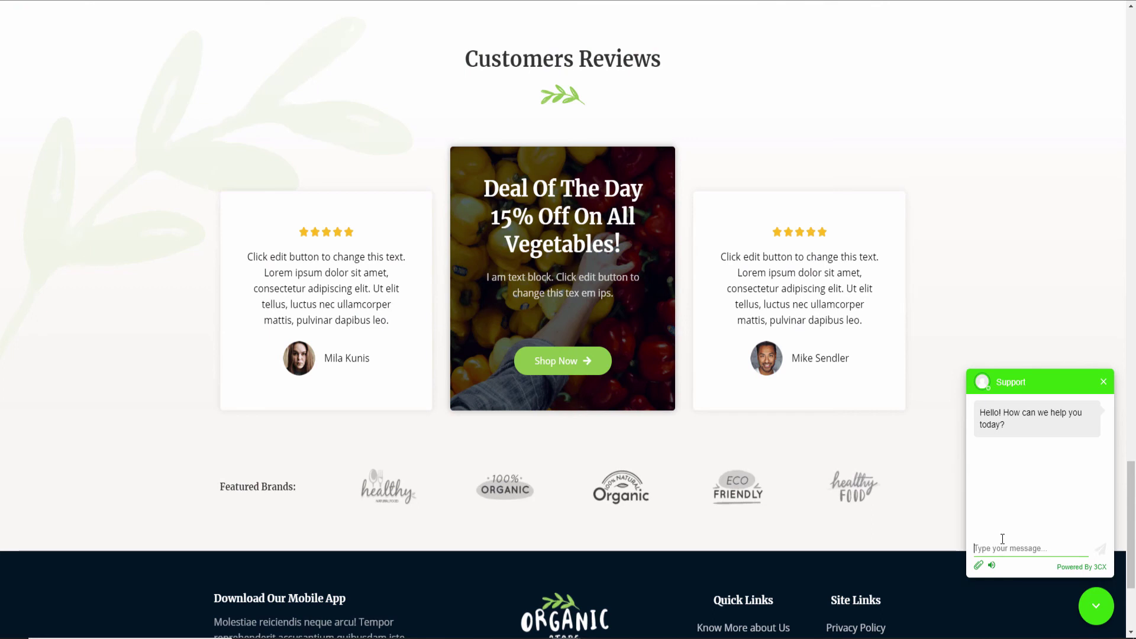
type("Hello")
left_click(1100, 550)
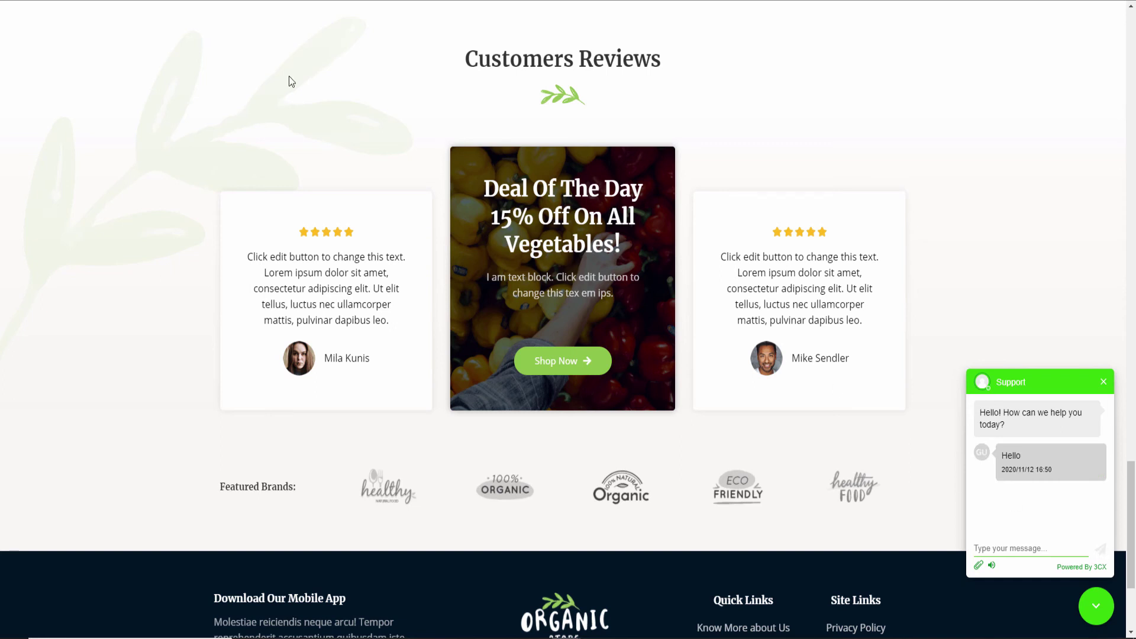
In the admin Live Chat panel, allow site notifications and join the Guest's chat
key("alt+Tab")
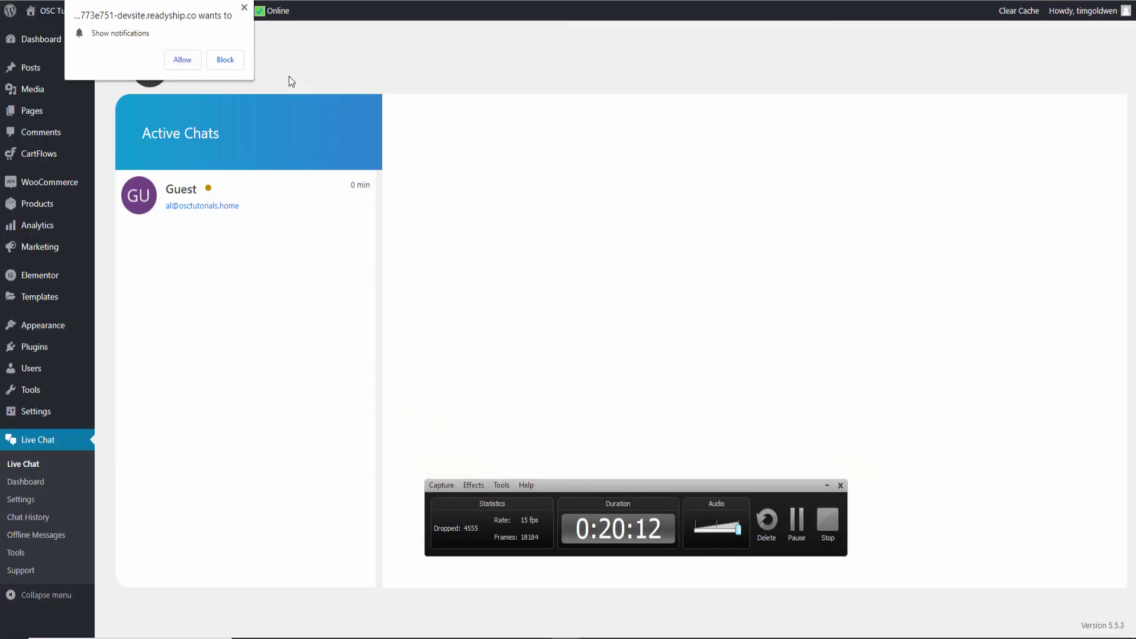
left_click(182, 61)
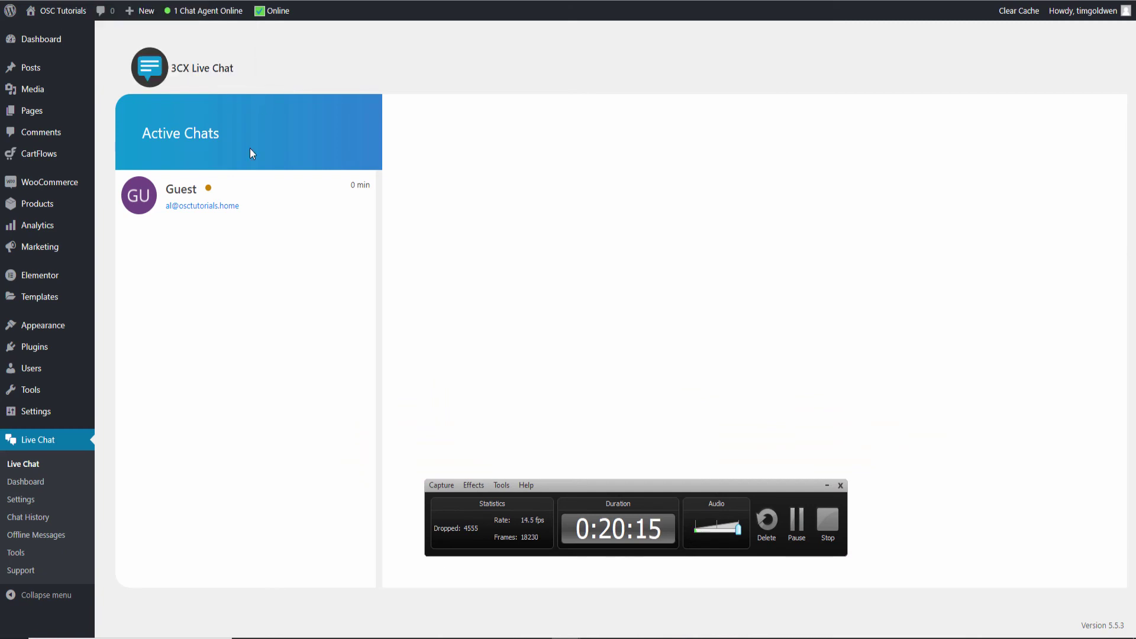
left_click(826, 486)
left_click(185, 207)
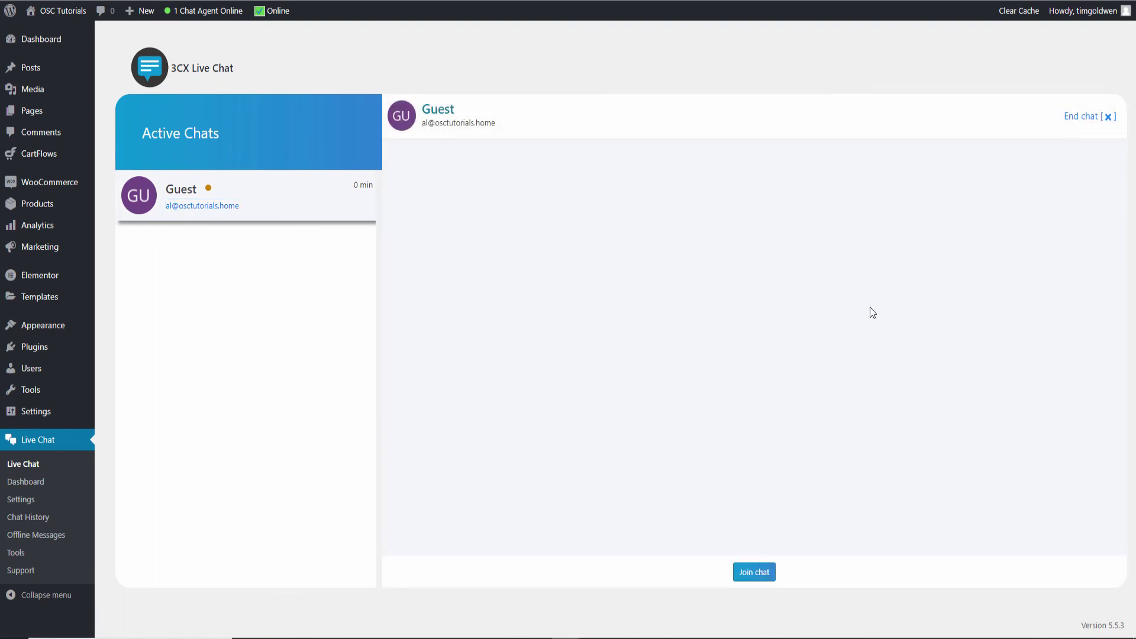
left_click(754, 572)
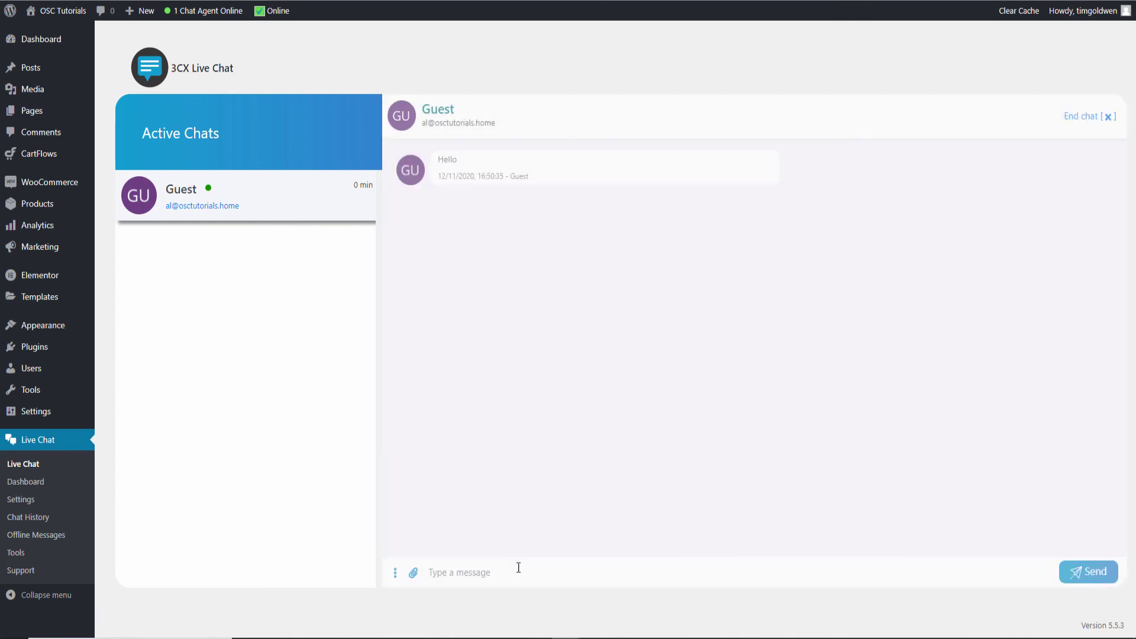
Reply 'How can I help you' and check it reaches the storefront chat window
left_click(494, 558)
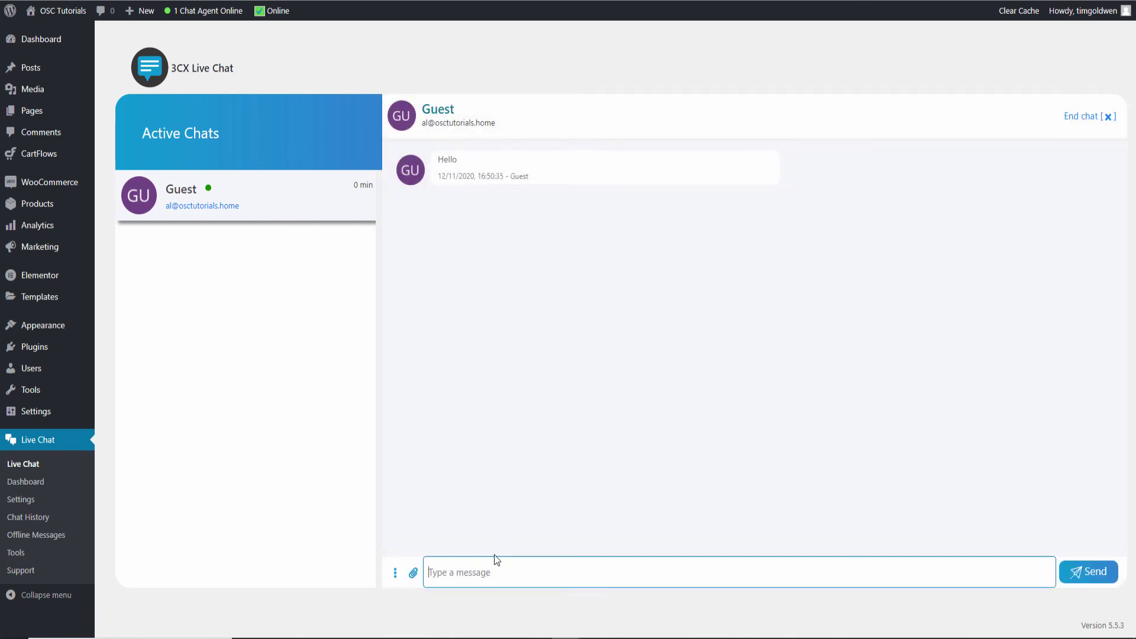
type("How can I help you")
left_click(1083, 574)
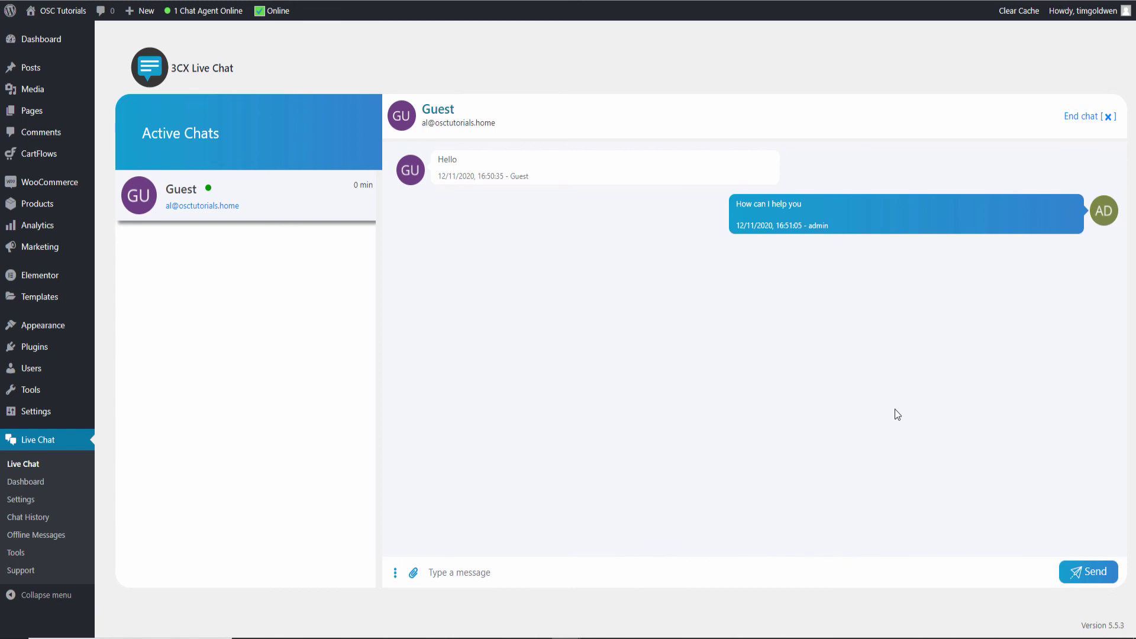
key("alt+Tab")
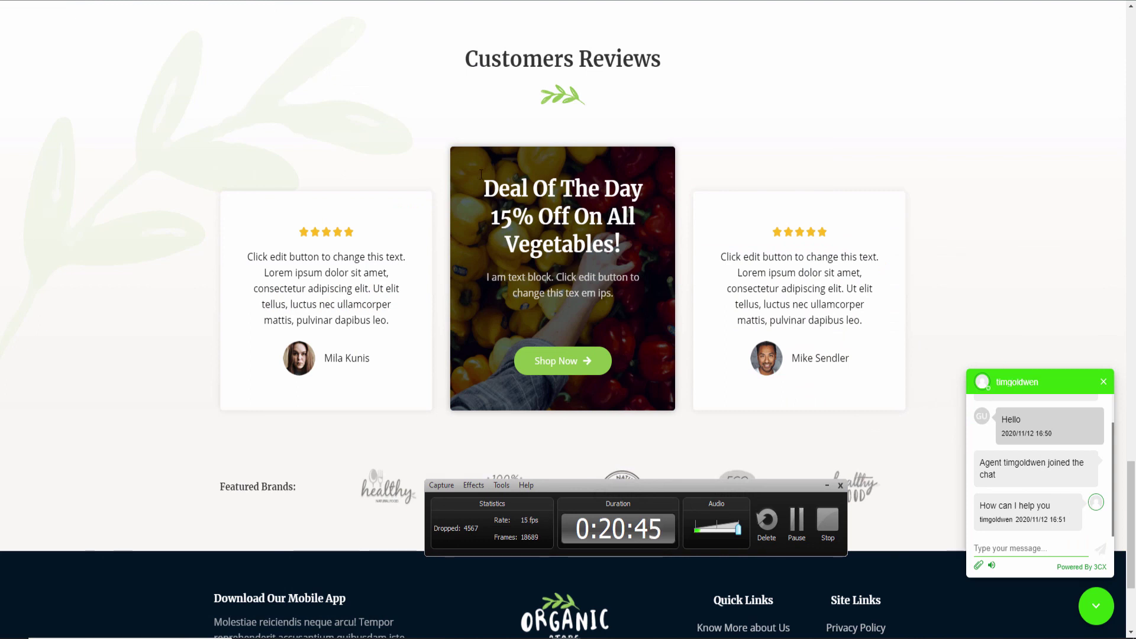
key("alt+Tab")
key("alt+Tab")
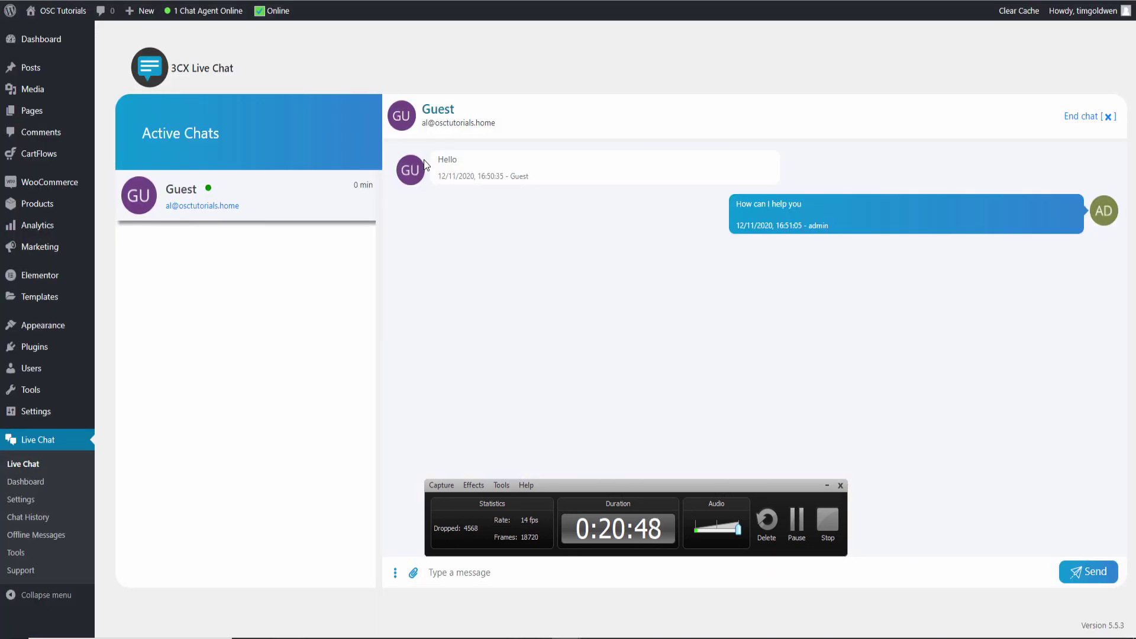